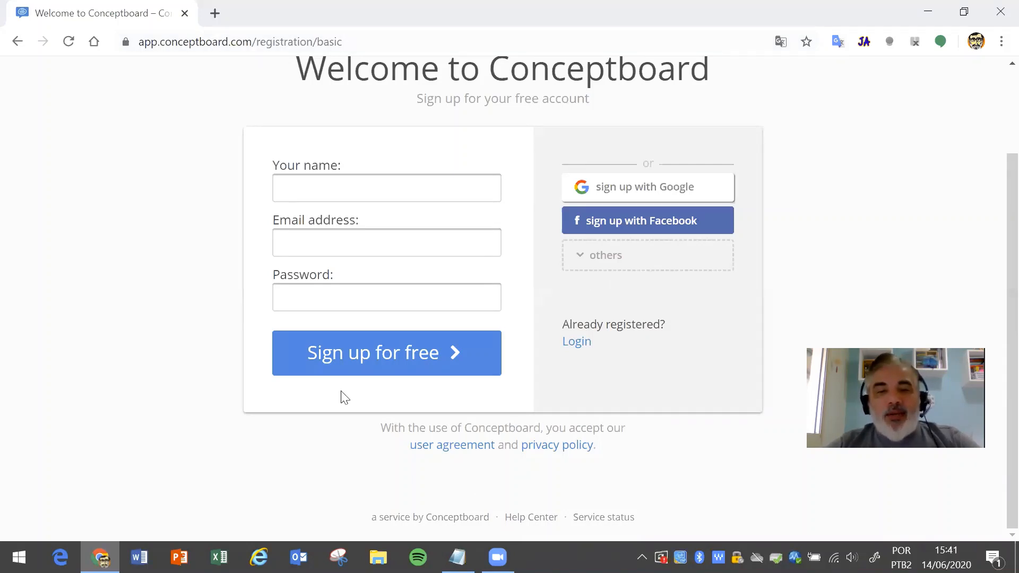
- Fill in the sign-up e-mail address and enter teste as the name
click(369, 237)
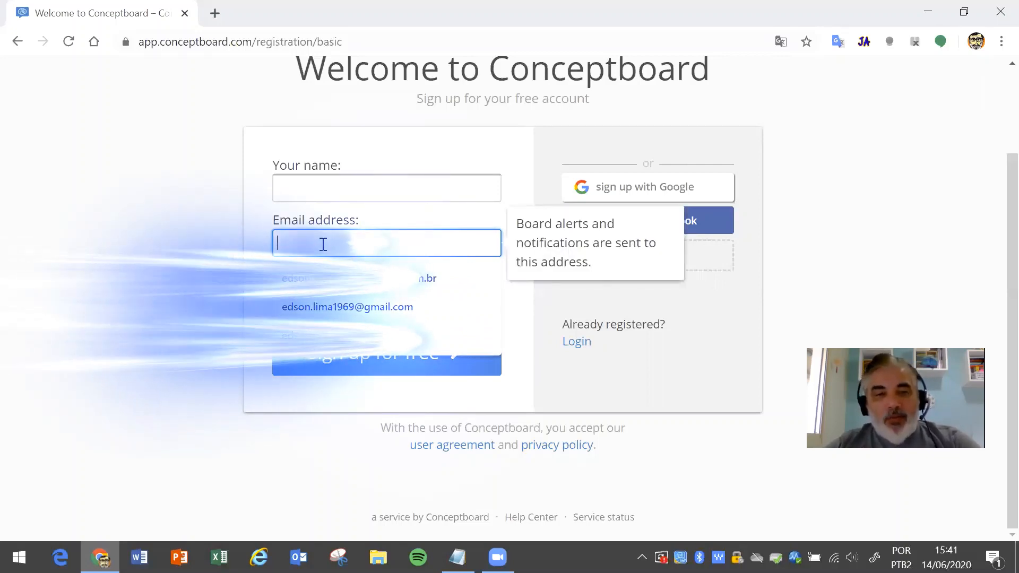
click(348, 307)
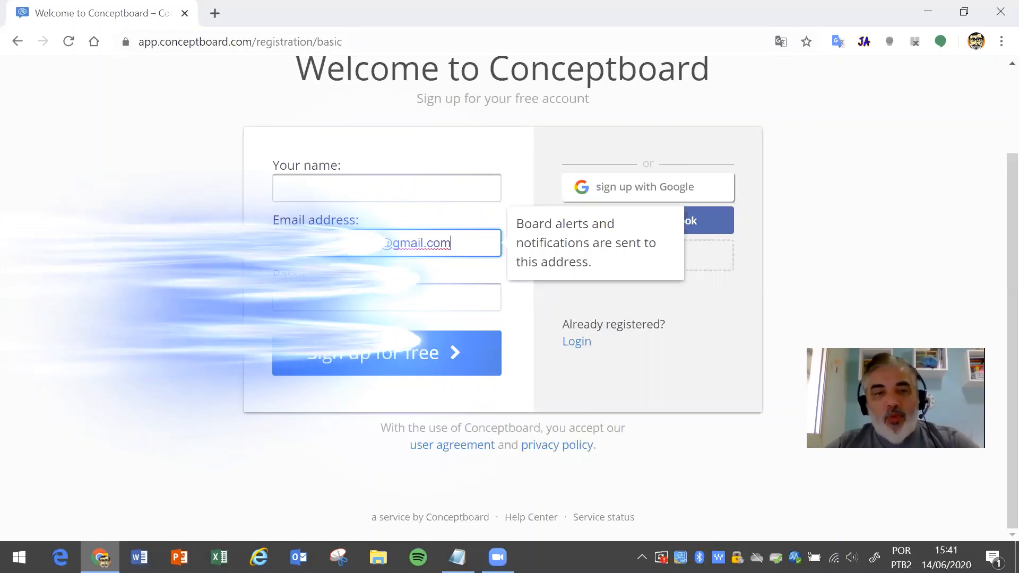
click(330, 189)
click(229, 145)
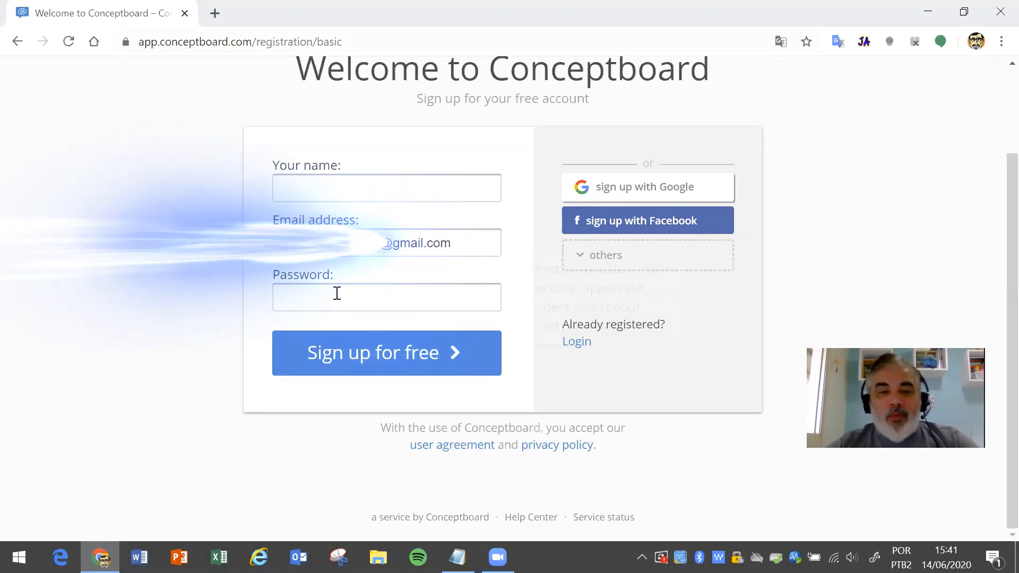
mouse_move(336, 298)
click(311, 187)
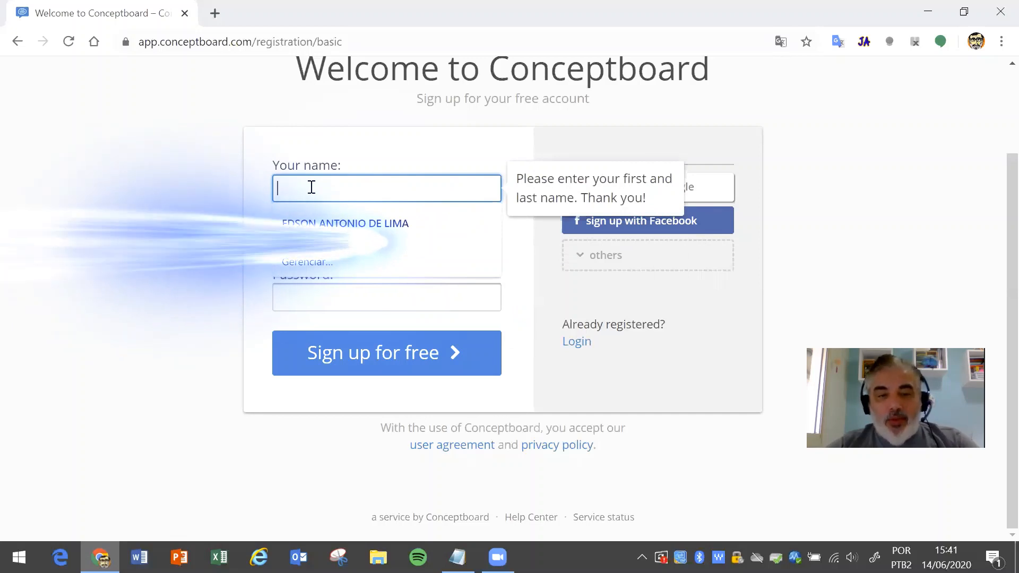
text(teste)
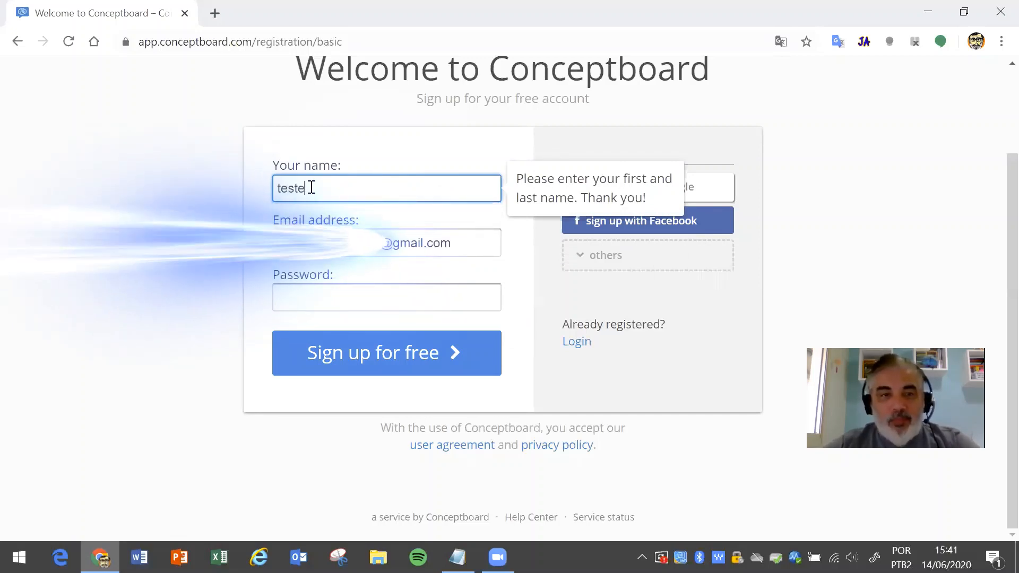
- Enter a password and submit the free sign-up, which reports the e-mail as already in use
click(303, 295)
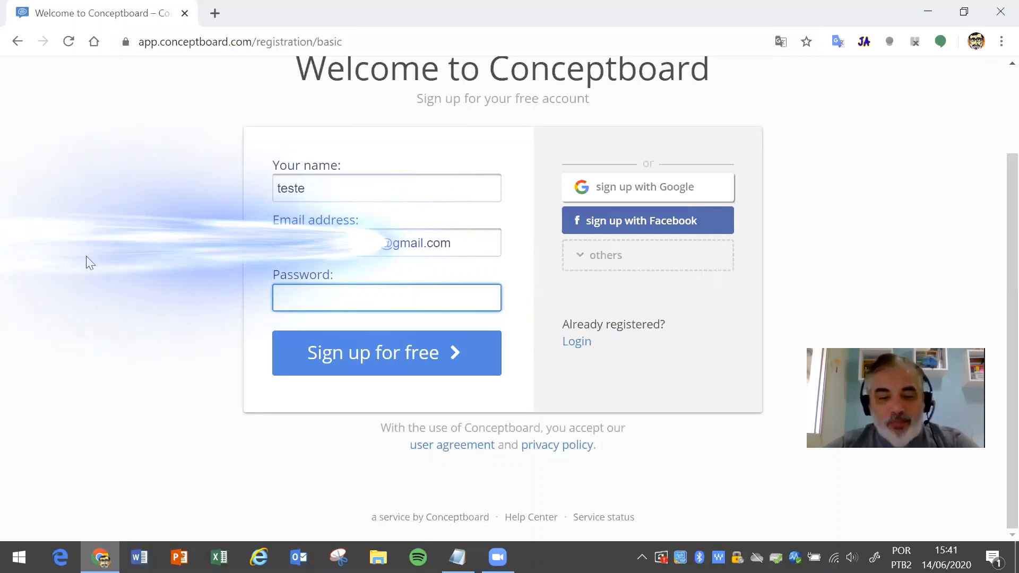
text(••)
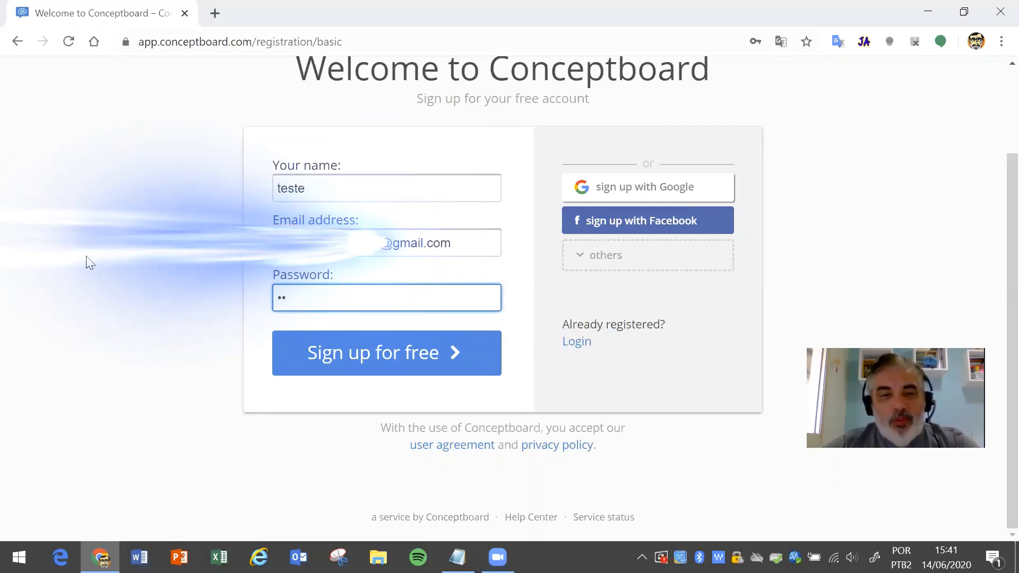
key(BackSpace)
key(BackSpace)
text(•••)
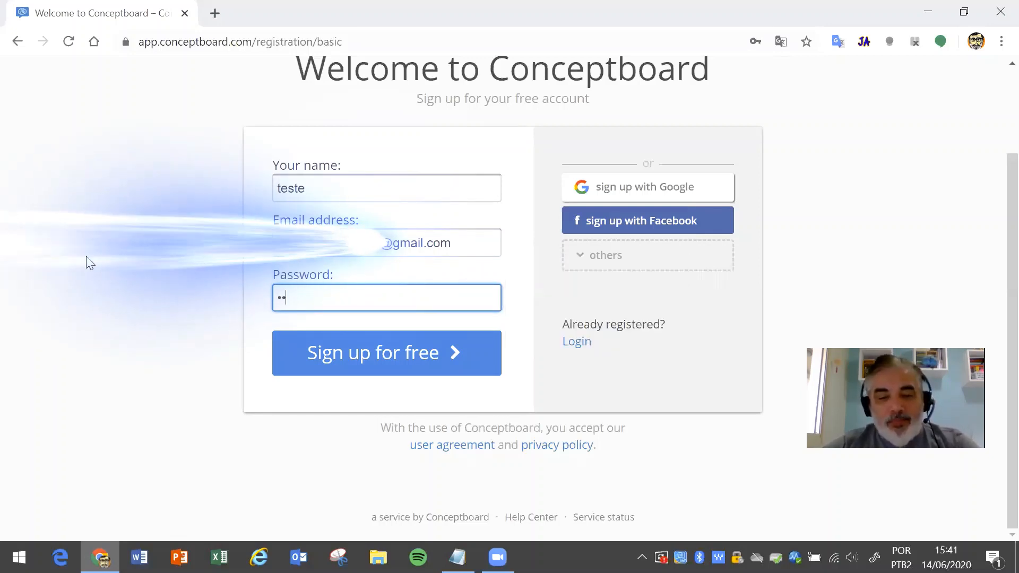
text(•••••)
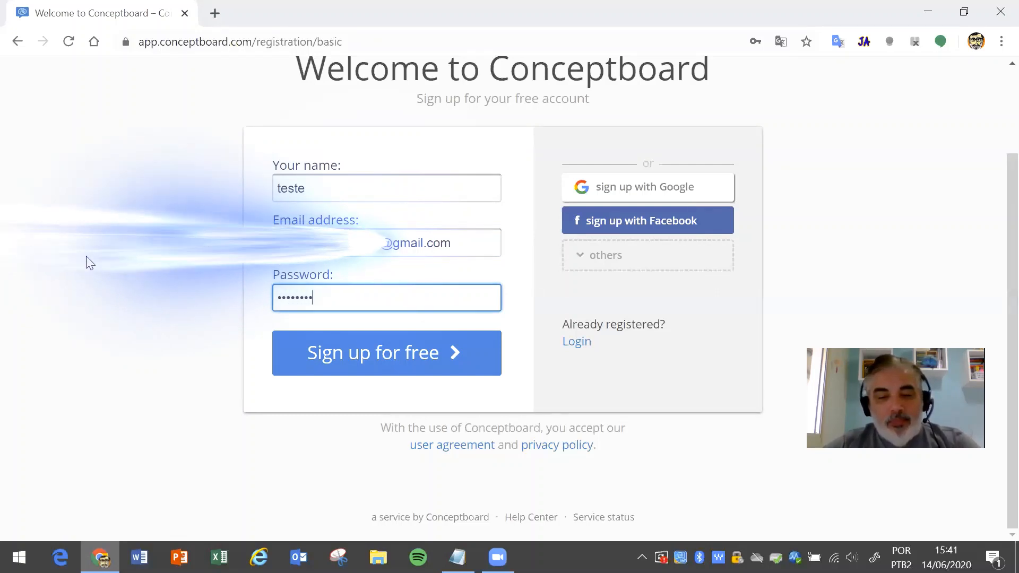
text(•••)
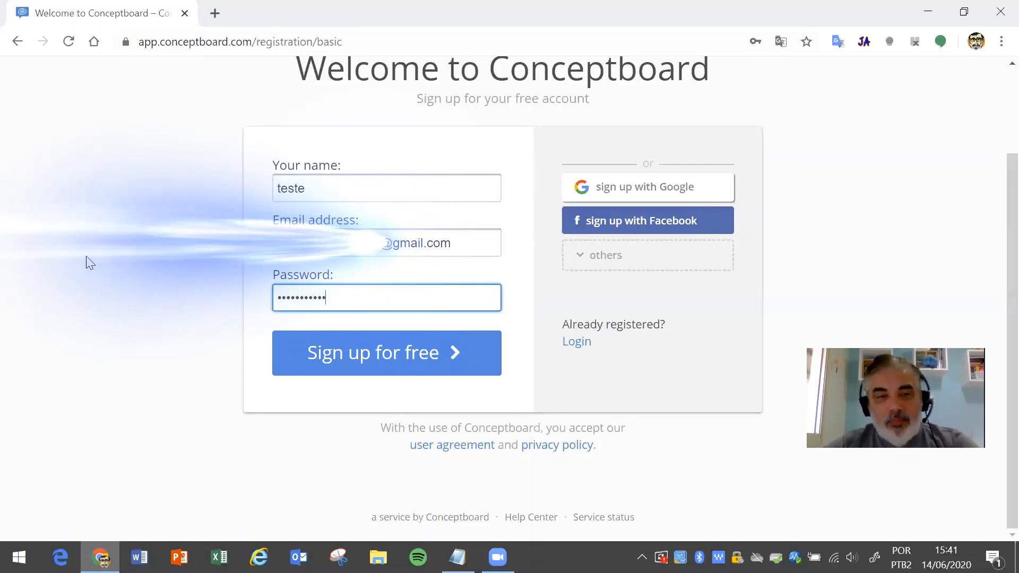
click(337, 352)
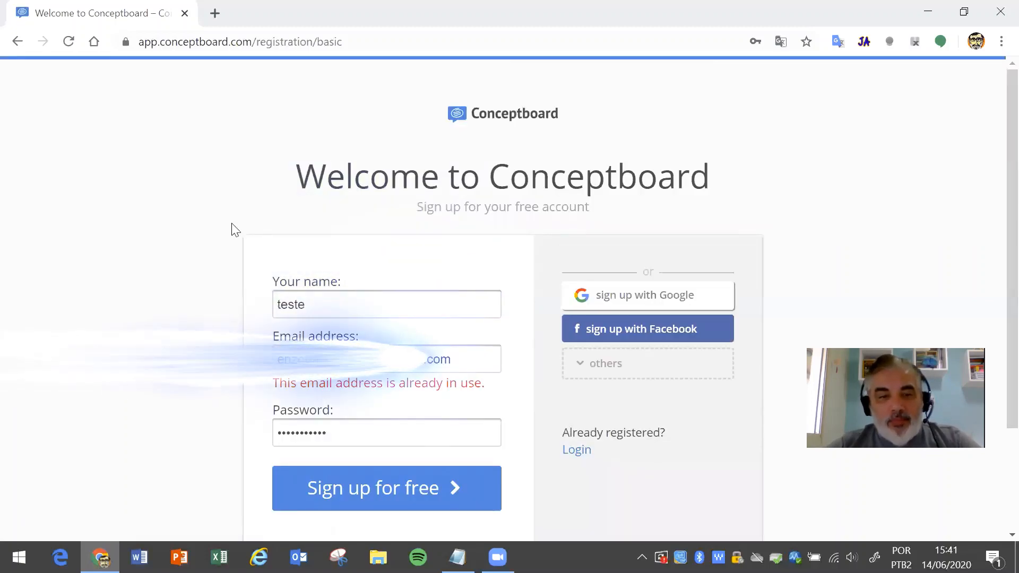
scroll(231, 229, down, 3)
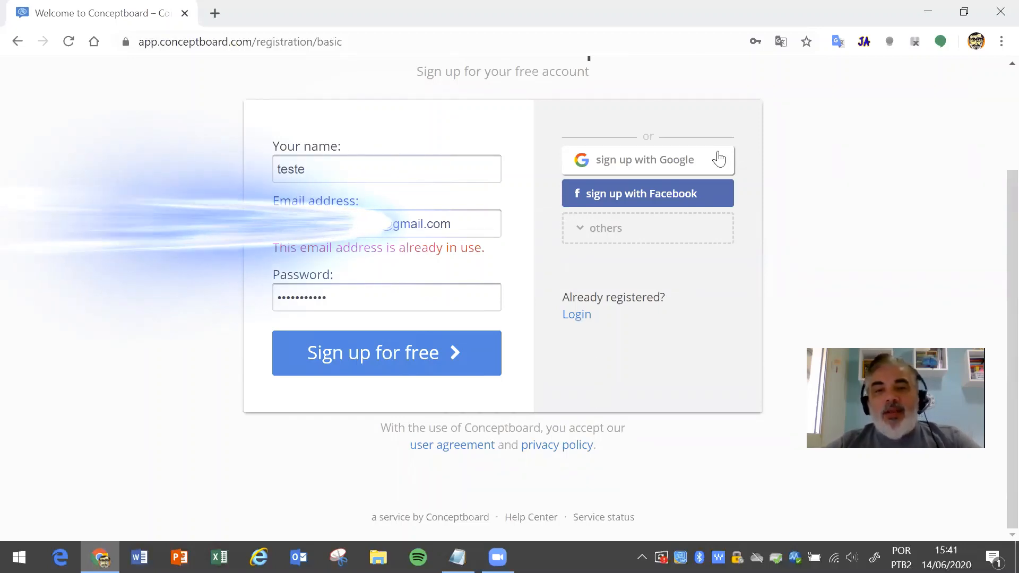
scroll(871, 206, up, 3)
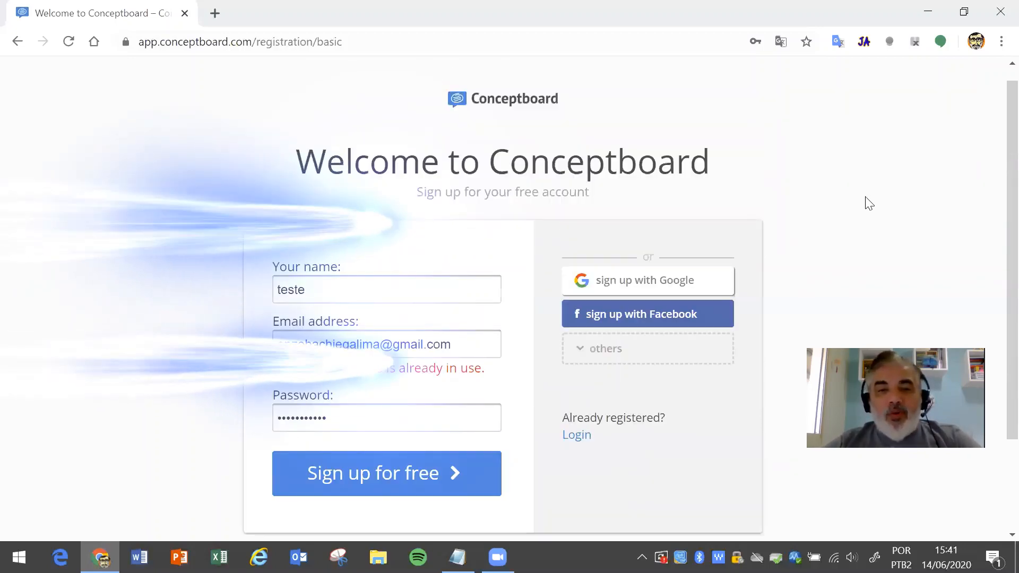
scroll(868, 203, down, 1)
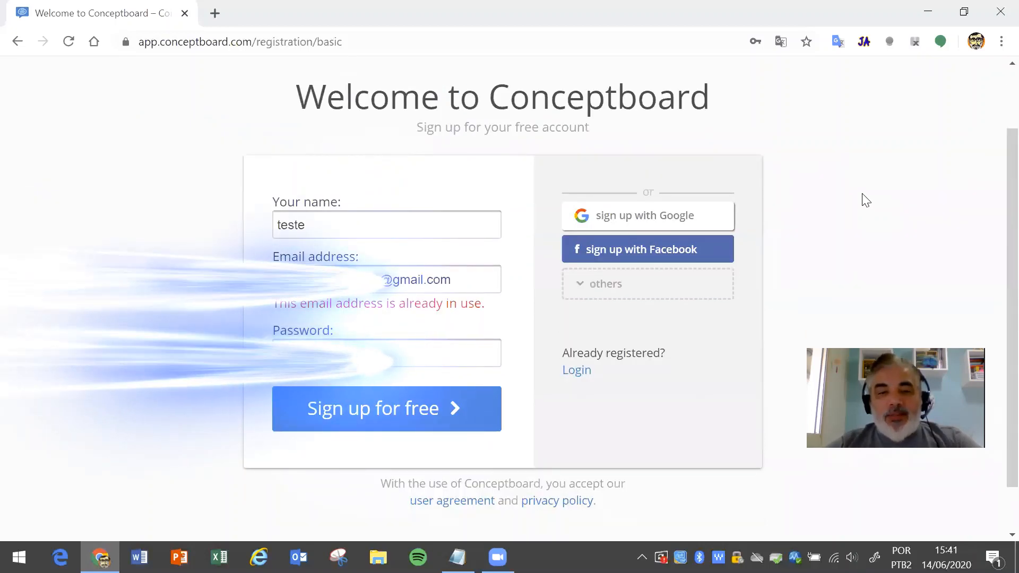
- Log in with Google, picking an account and allowing access, to reach the Conceptboard Home dashboard
click(583, 375)
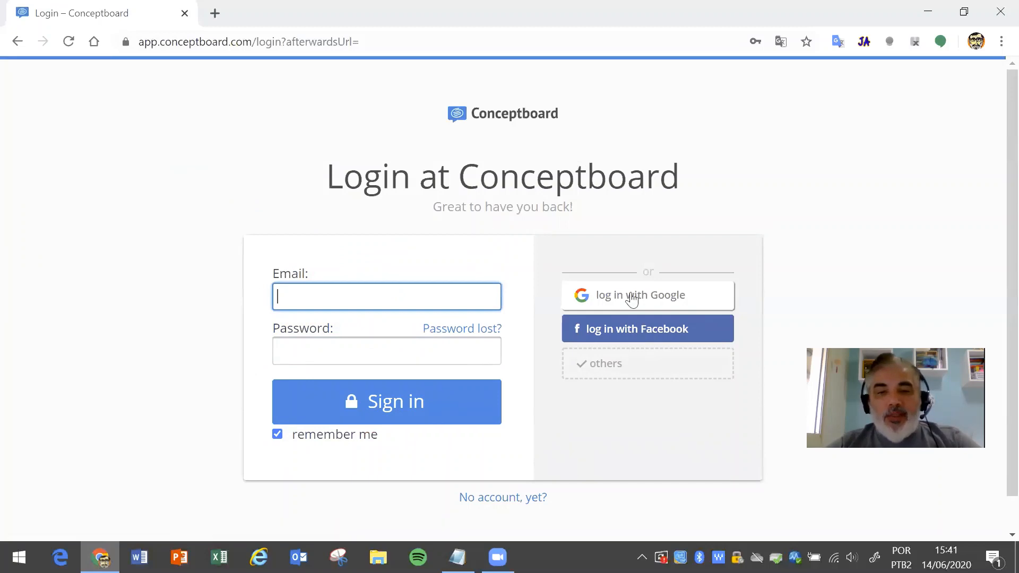
click(653, 303)
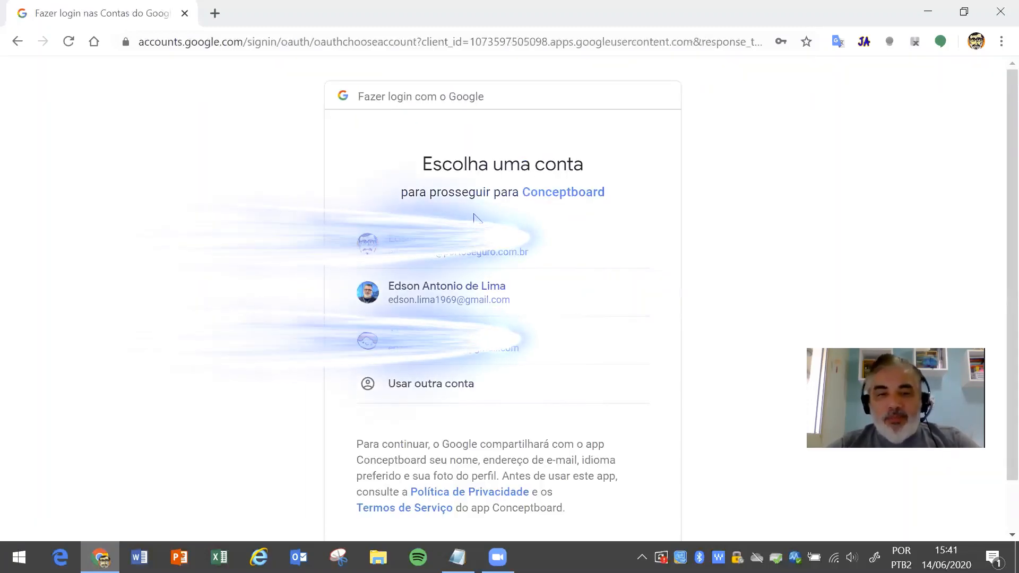
click(482, 342)
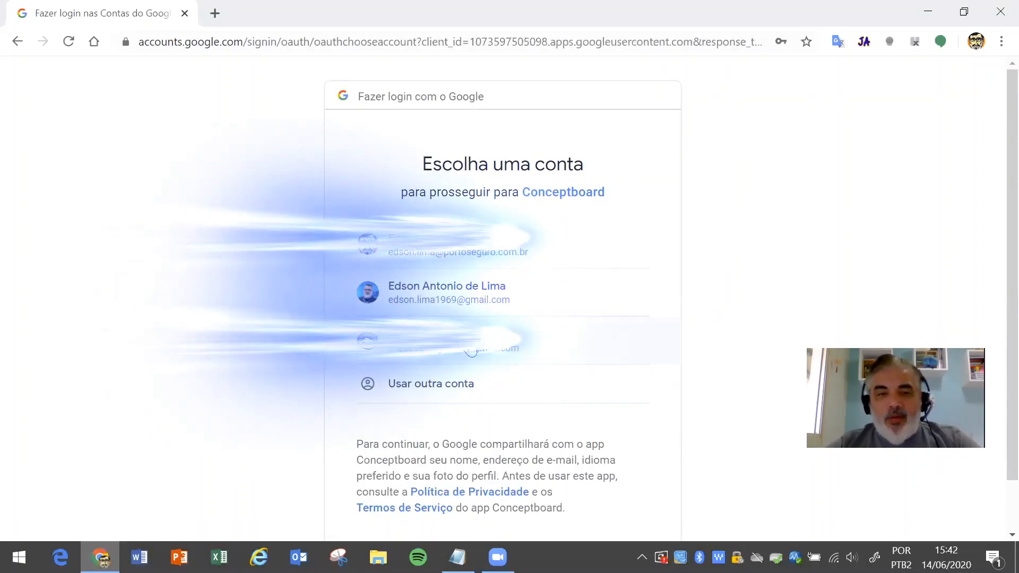
click(472, 351)
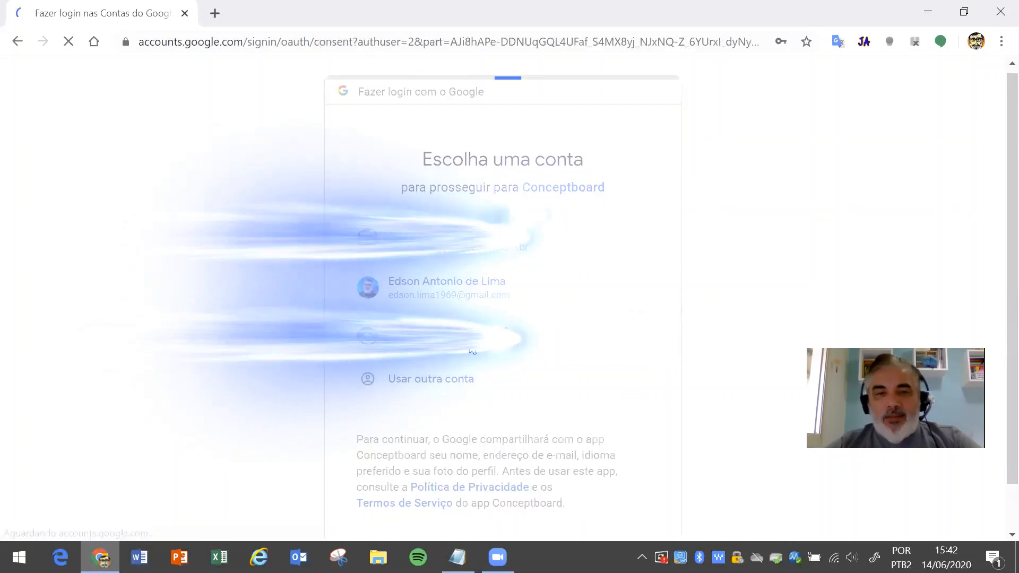
scroll(602, 446, down, 2)
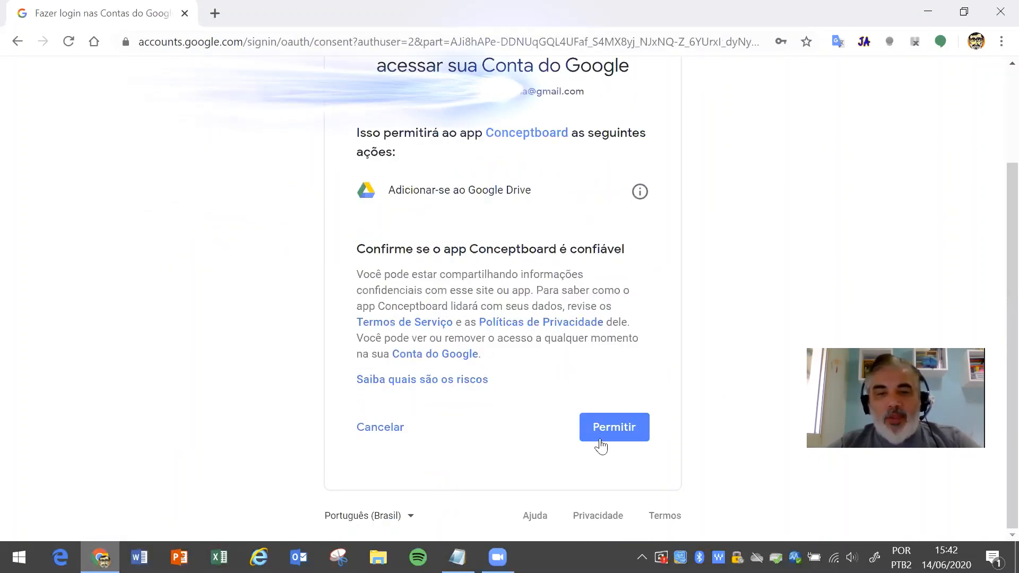
click(598, 431)
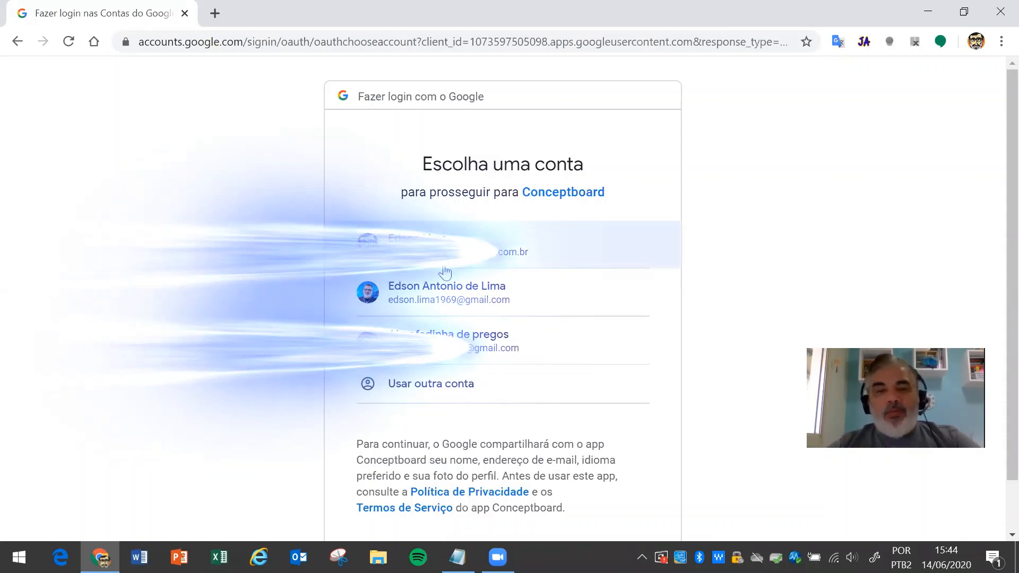
click(440, 295)
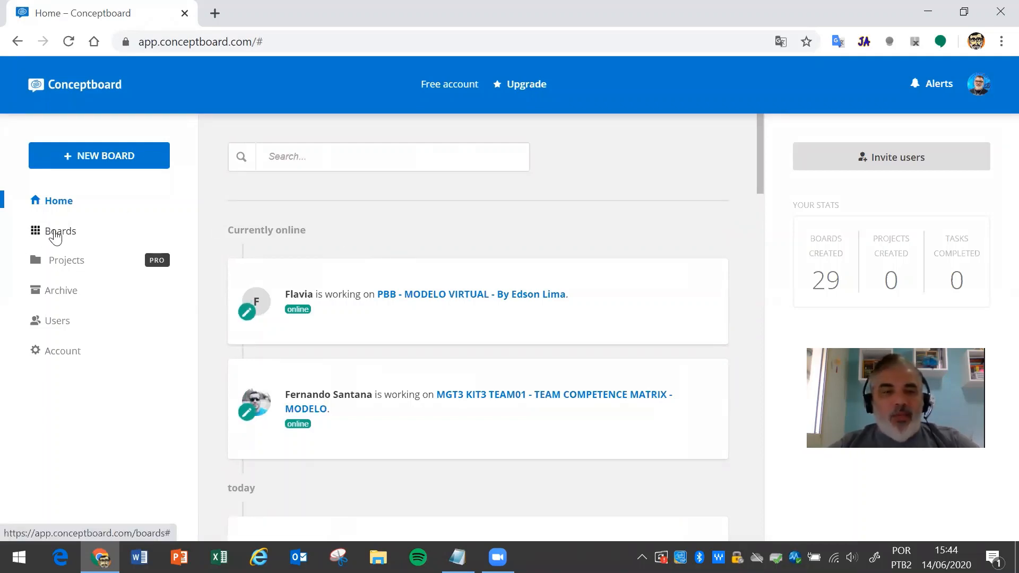
- Open the Boards list and search for MGT3 so only MGT3 boards are listed
click(52, 233)
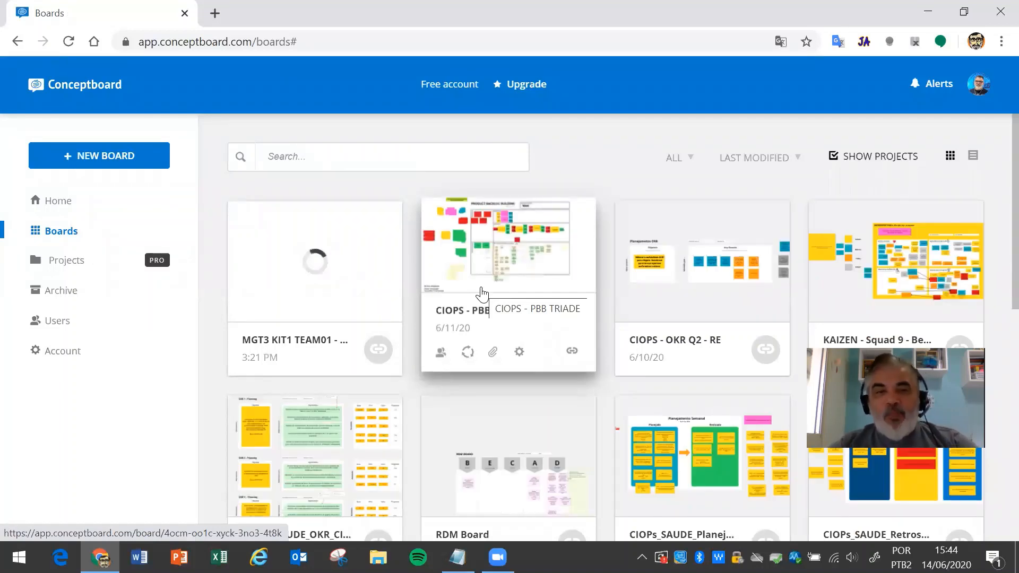
click(325, 153)
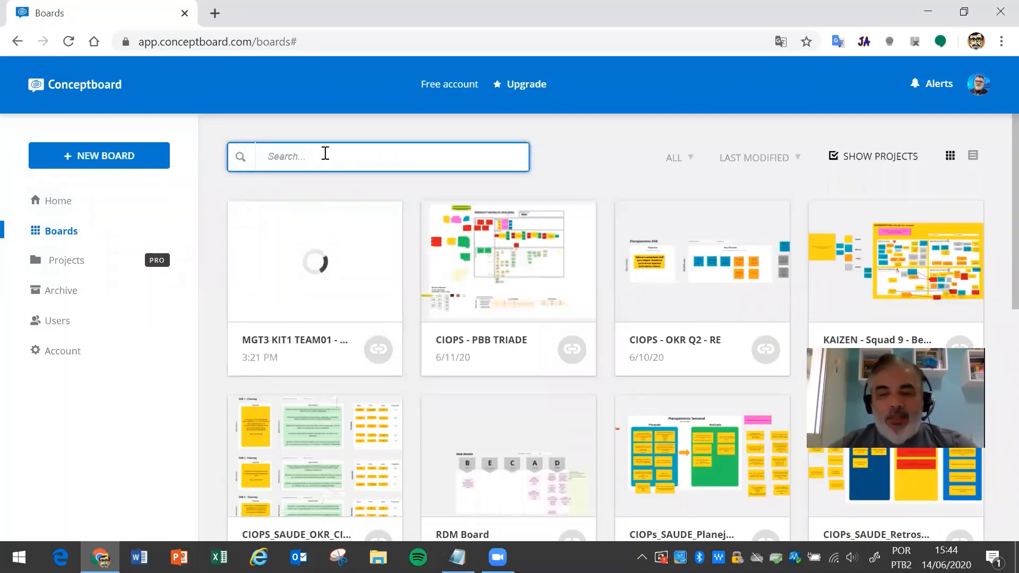
text(MGT3)
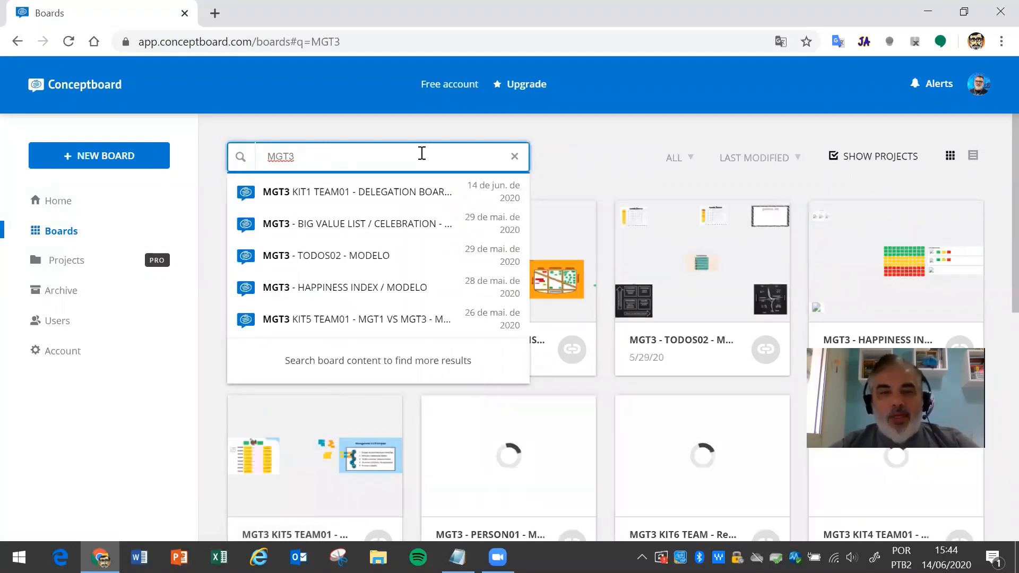
click(587, 132)
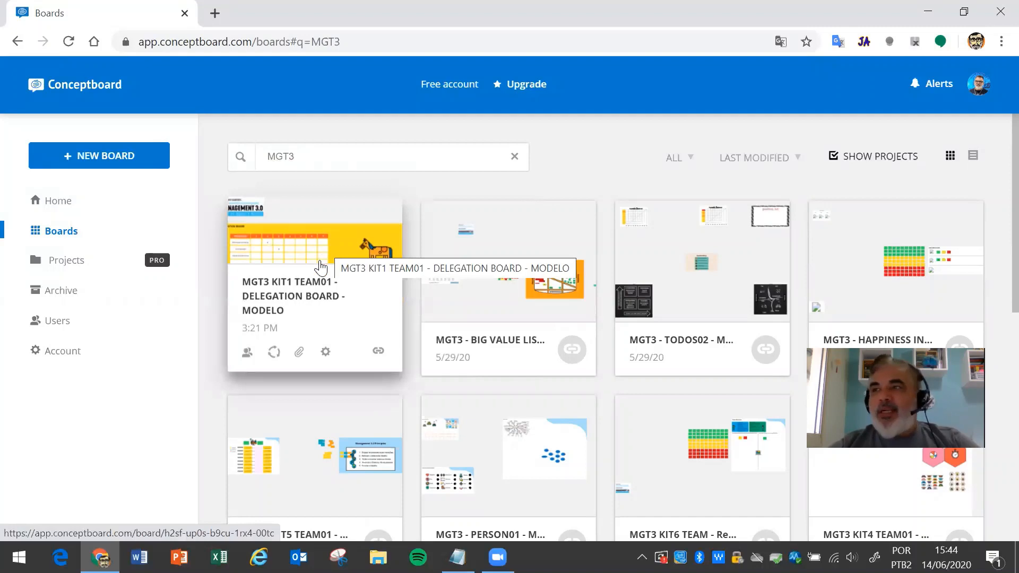
- Open the MGT3 KIT1 TEAM01 board and close the old board-list tab
click(321, 267)
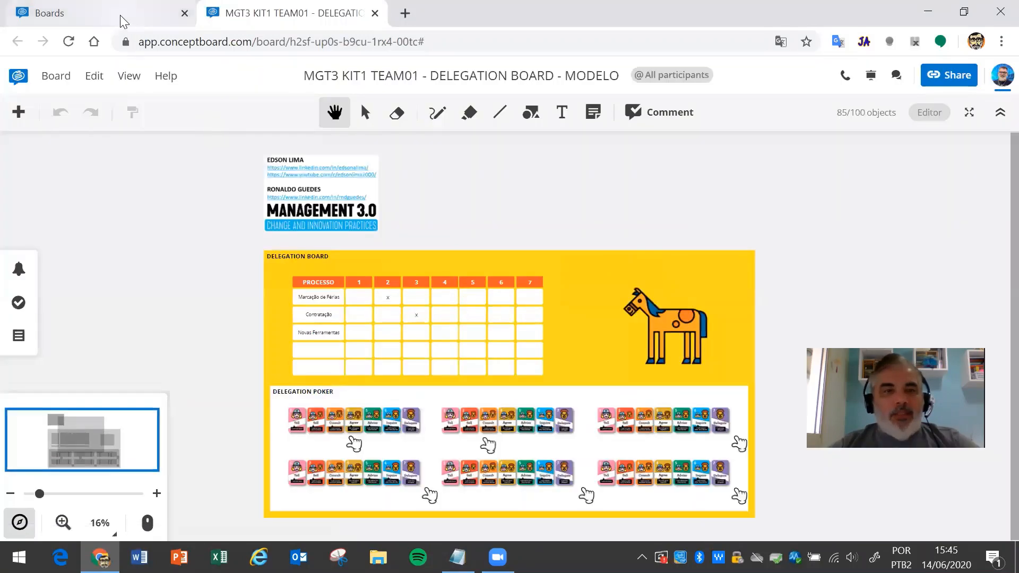
click(113, 21)
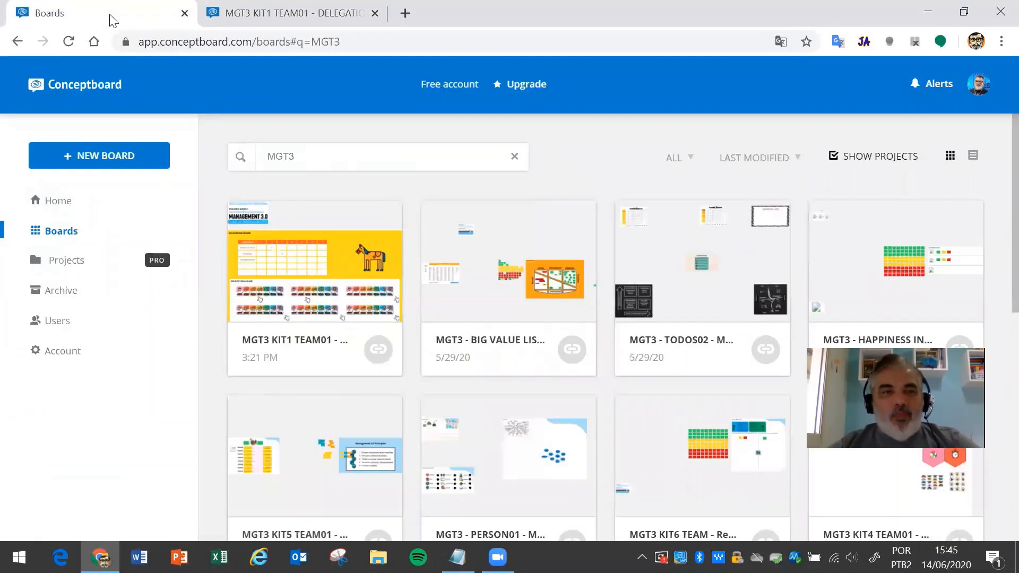
click(184, 14)
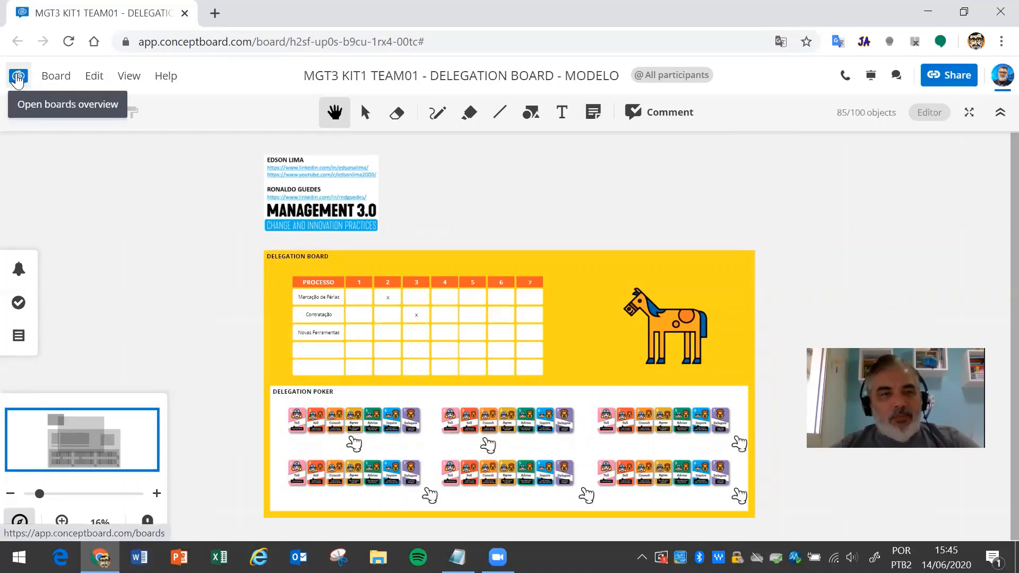
- Search the boards overview for mgt3 and open the MGT3 KIT5 TEAM01 board
click(18, 77)
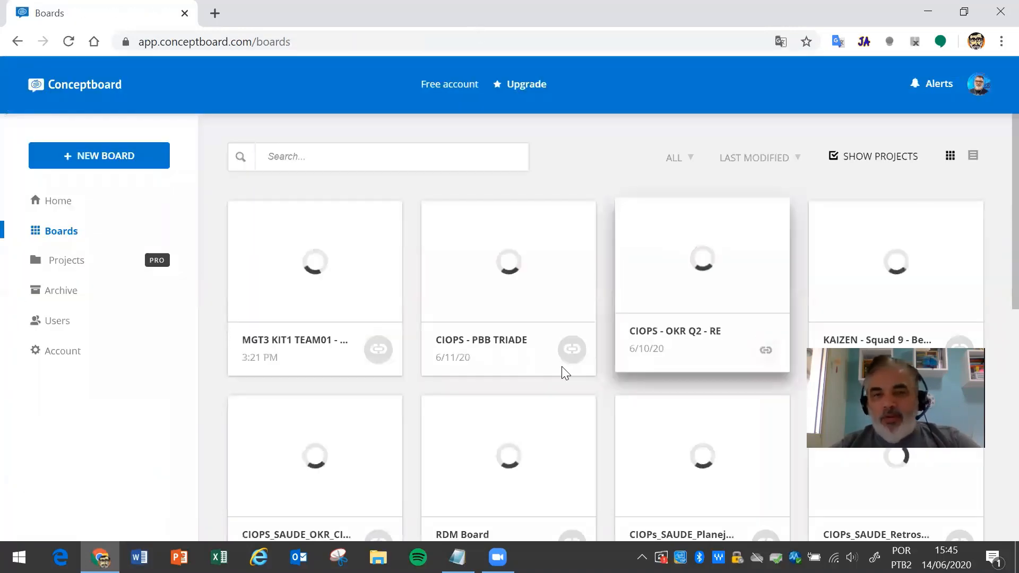
click(340, 156)
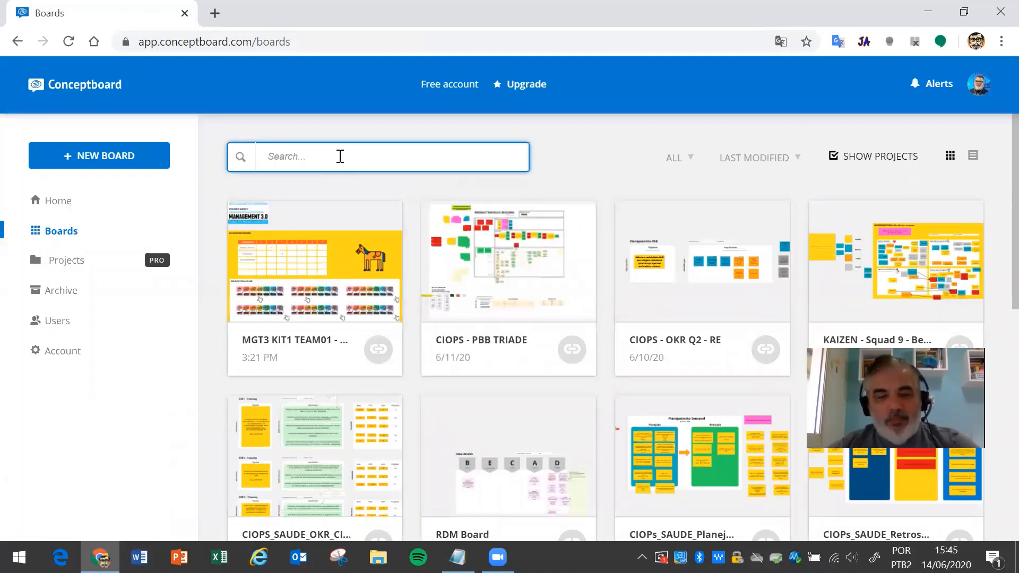
text(mgt3)
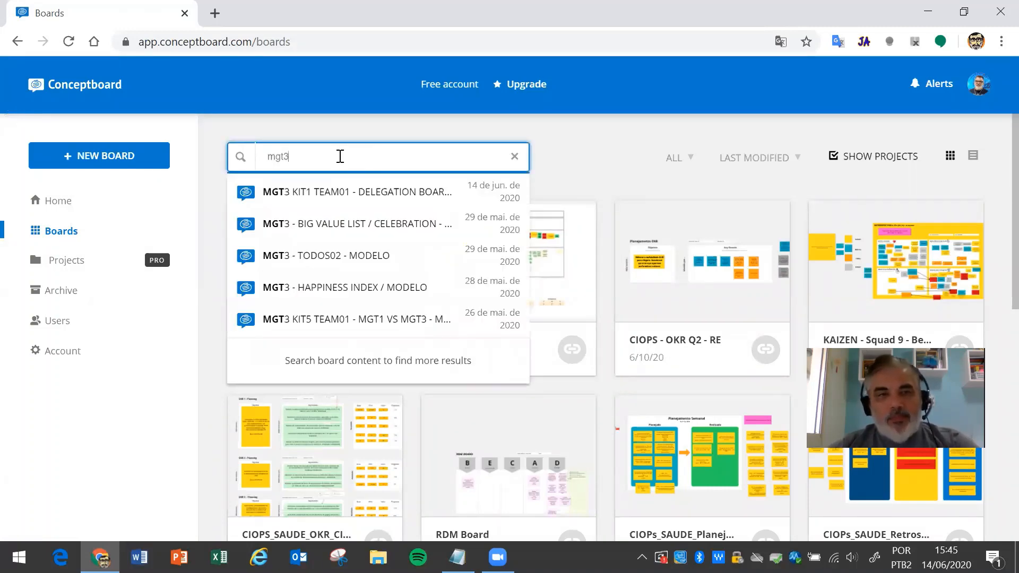
click(617, 154)
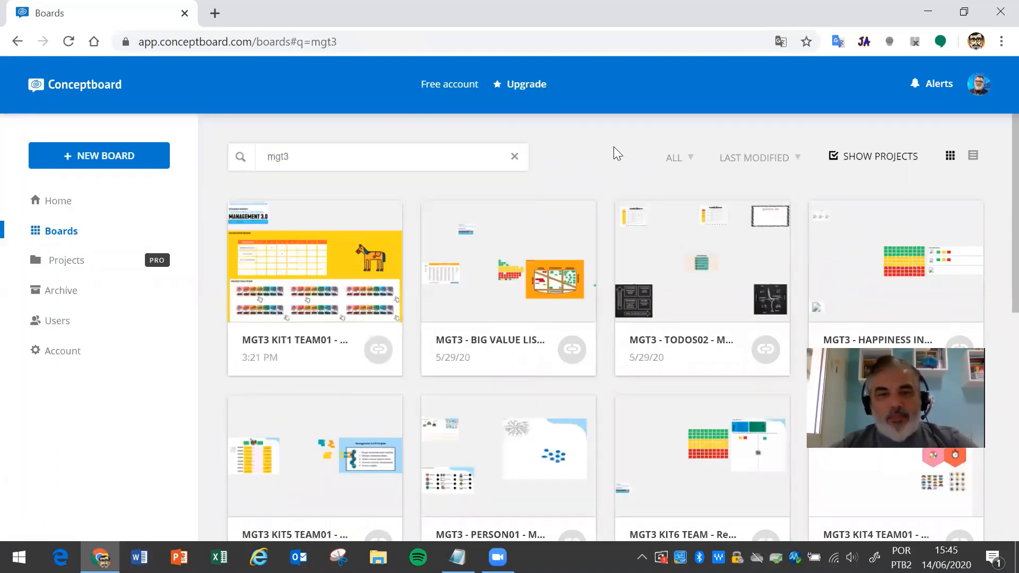
mouse_move(332, 270)
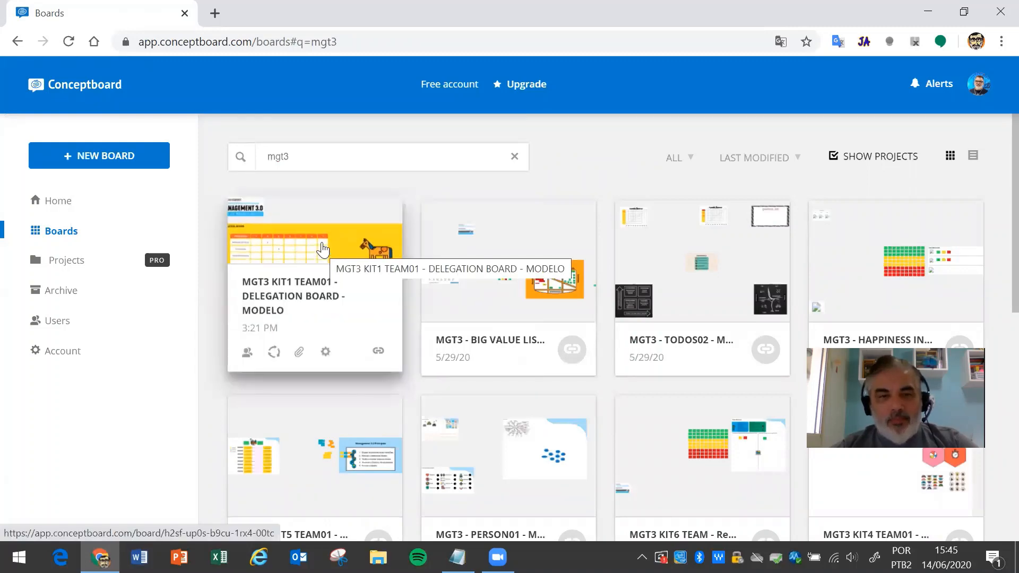
scroll(477, 238, down, 3)
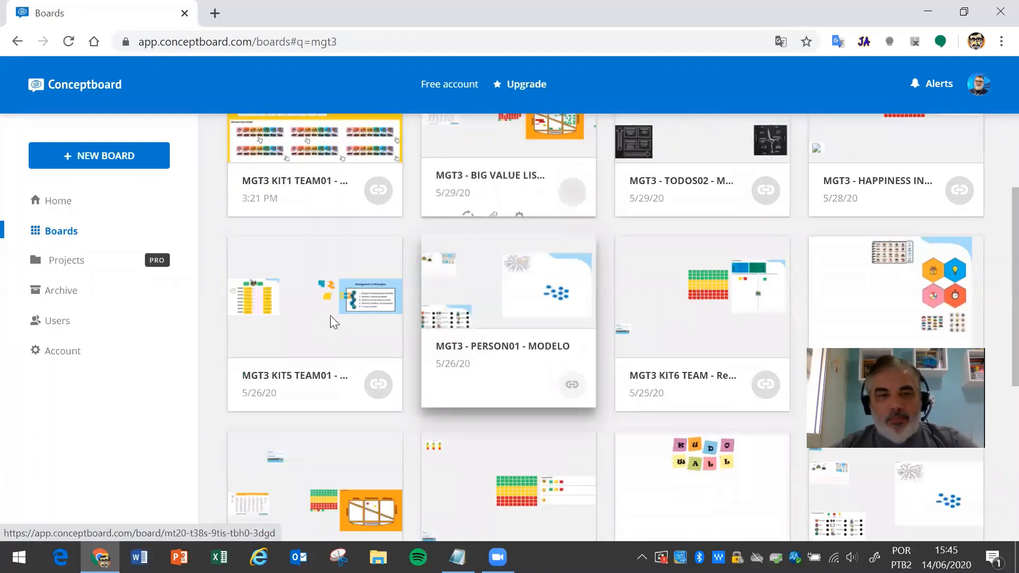
click(337, 300)
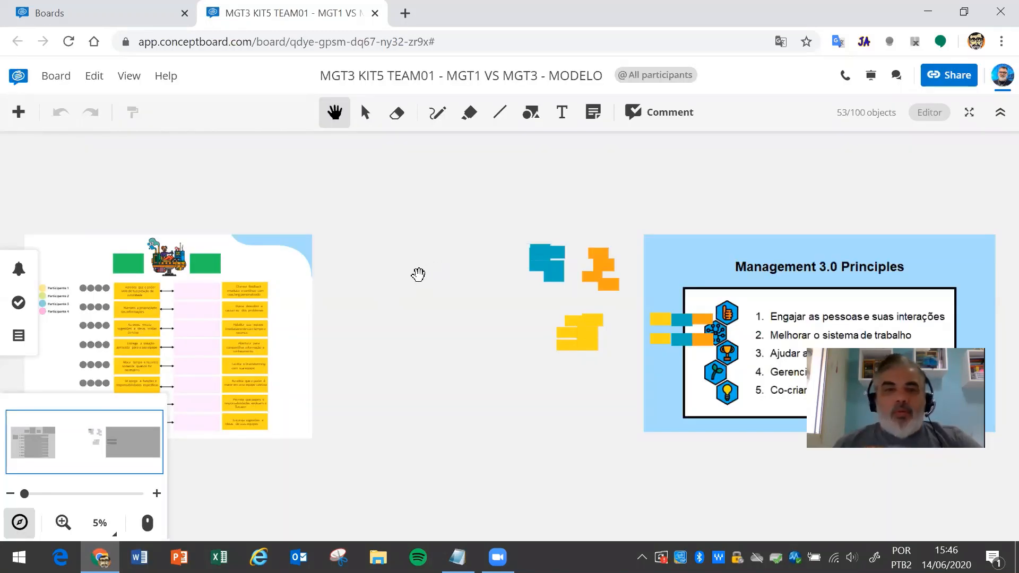
- Pan the left slide into view and show the Sections panel listing both Management sections
drag(405, 331, 451, 278)
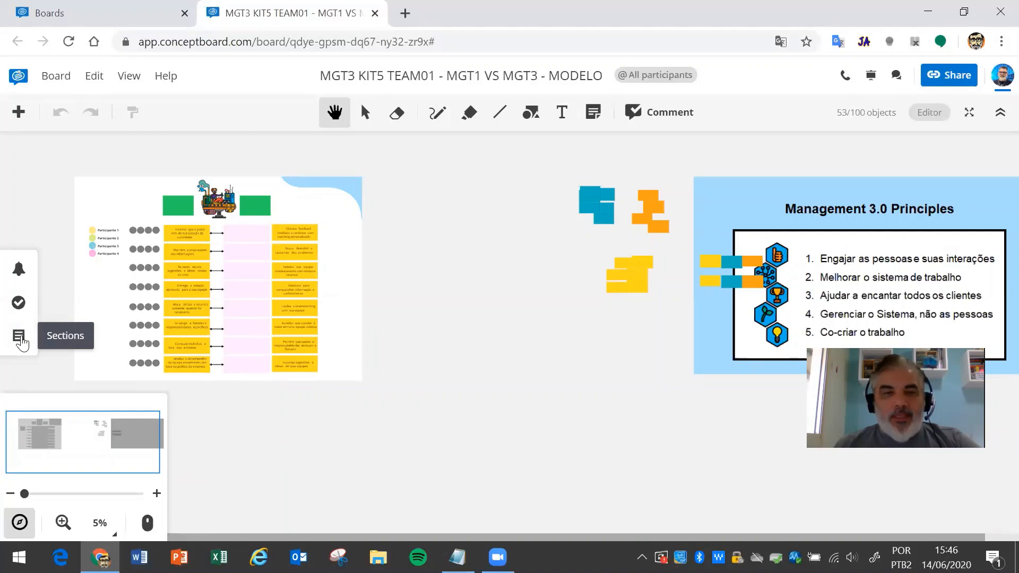
click(20, 337)
click(20, 338)
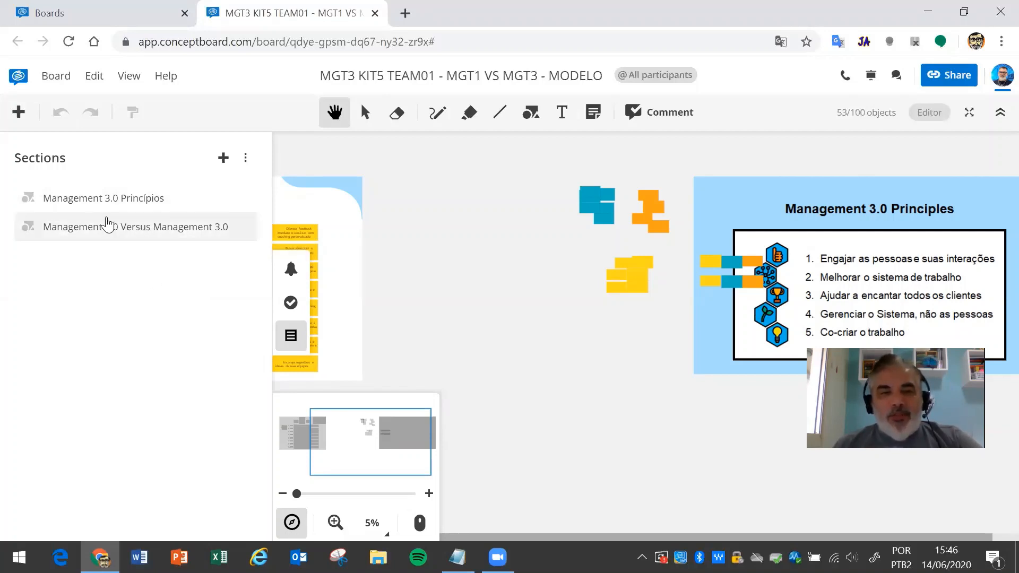
- Jump between the Management 3.0 Princípios and Management 1.0 Versus 3.0 sections, then zoom out to 2%
click(103, 200)
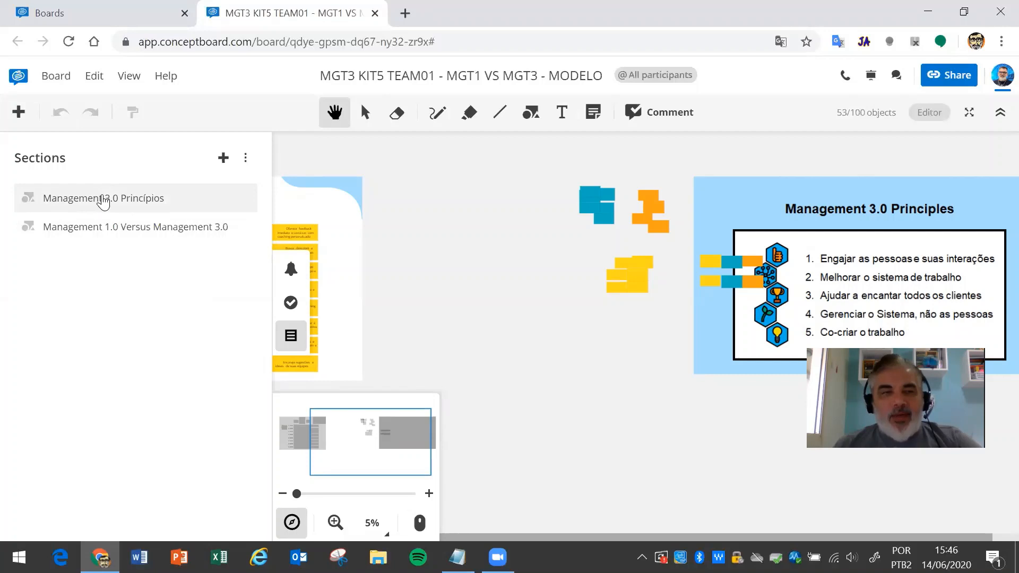
click(113, 232)
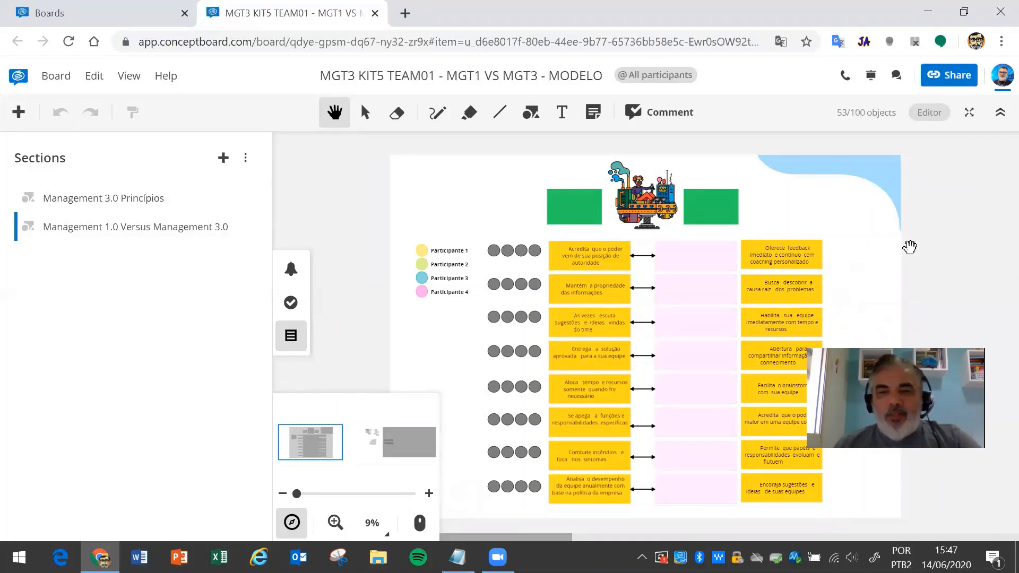
click(159, 227)
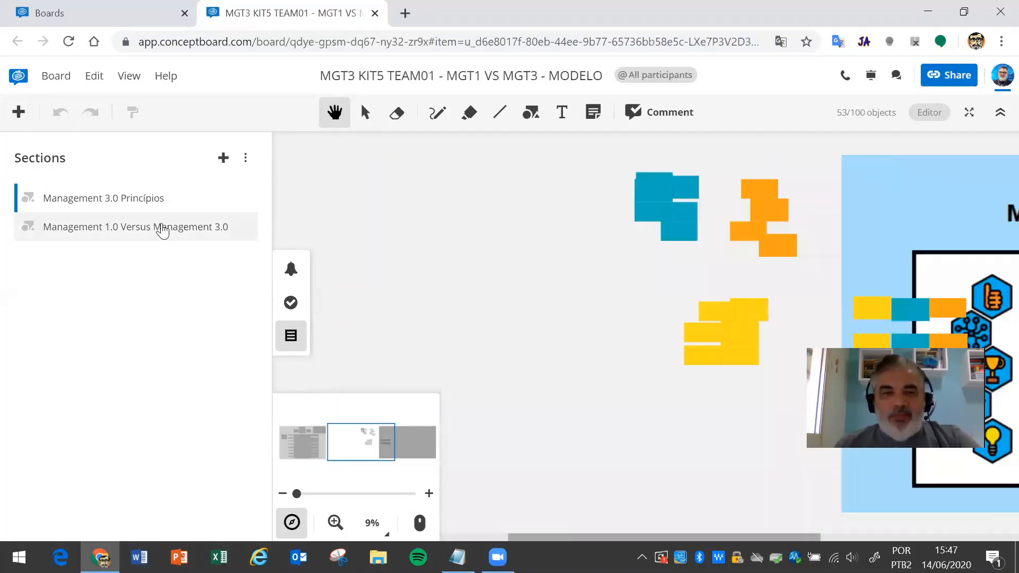
click(161, 228)
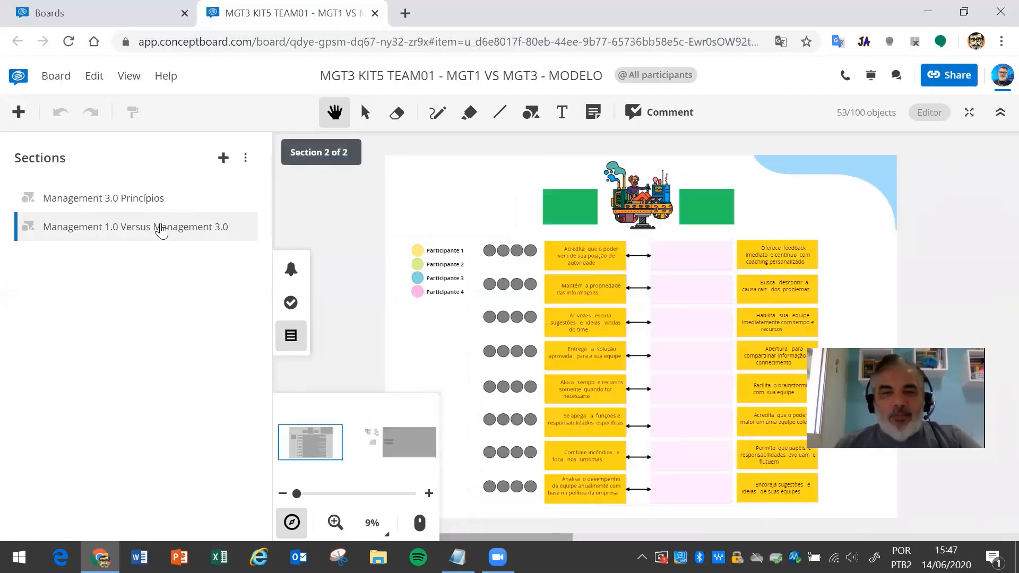
scroll(526, 234, down, 5)
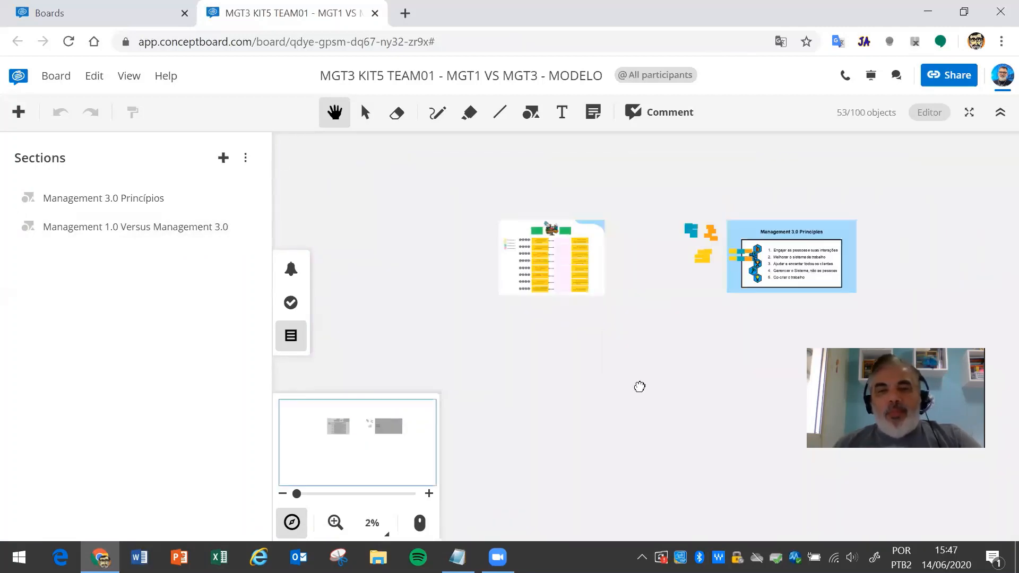
drag(639, 387, 530, 325)
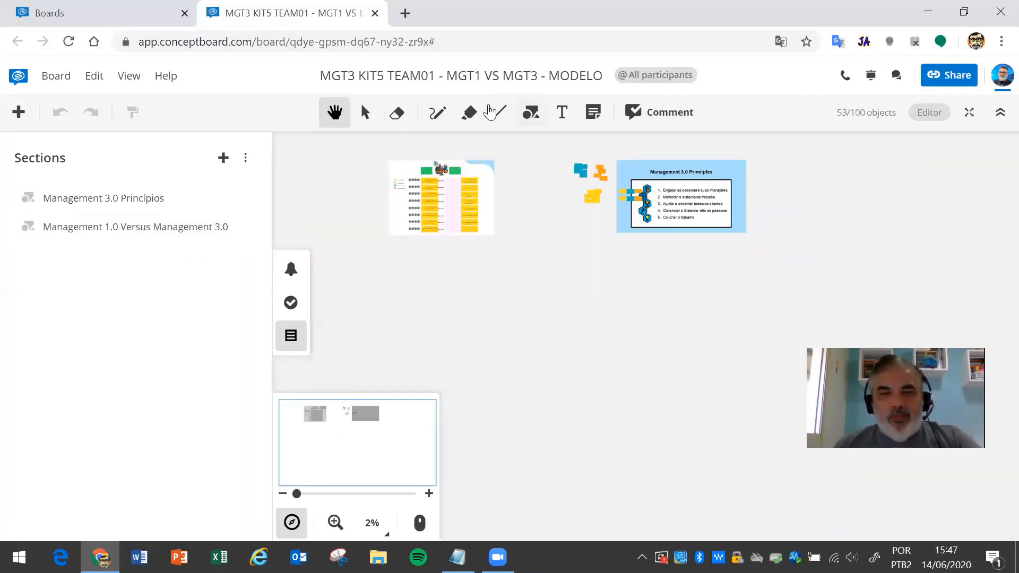
- Place a green sticky note below the two slides and centre the view on it
click(594, 114)
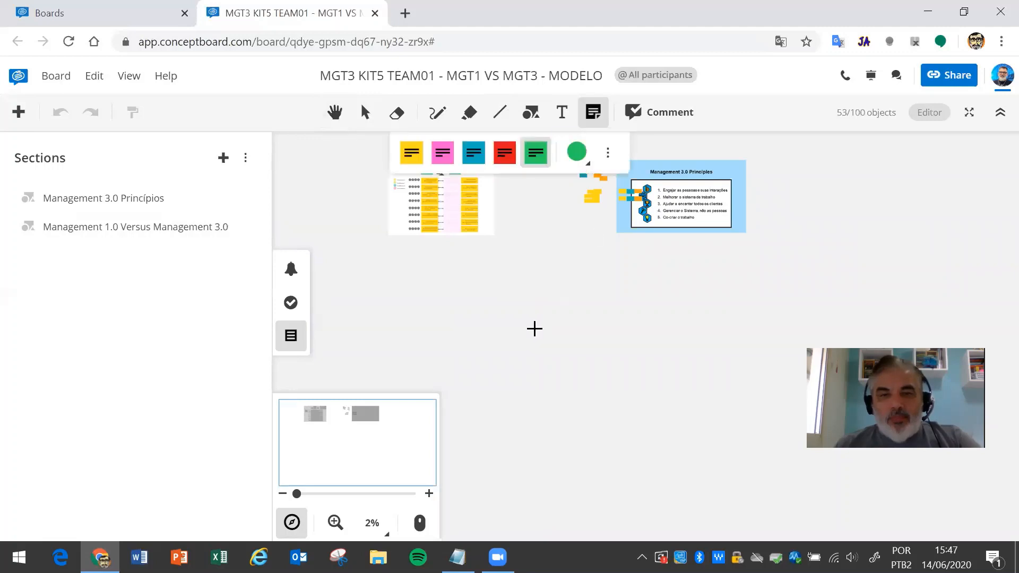
click(637, 408)
click(508, 302)
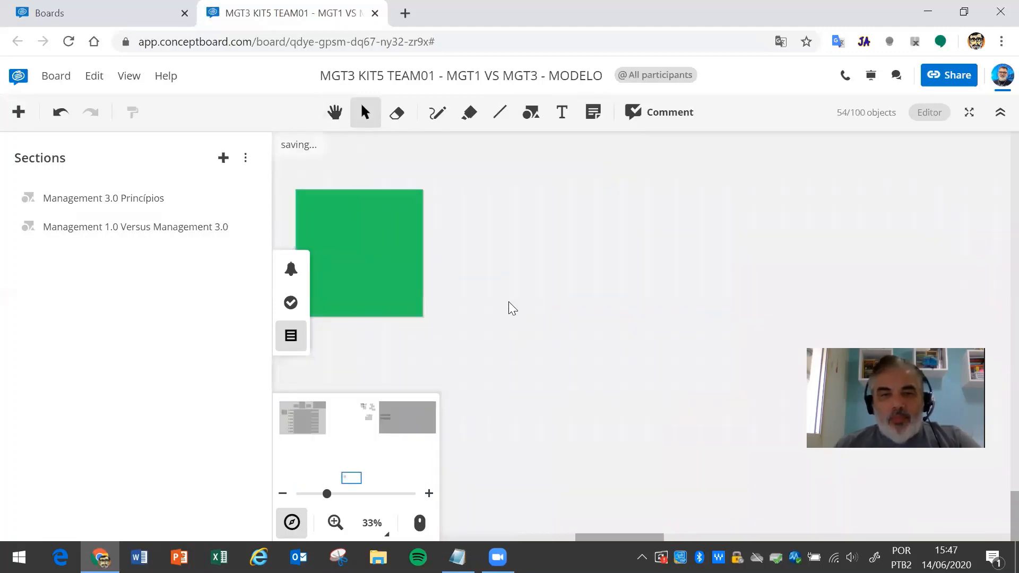
click(335, 111)
drag(487, 223, 555, 253)
drag(682, 269, 730, 274)
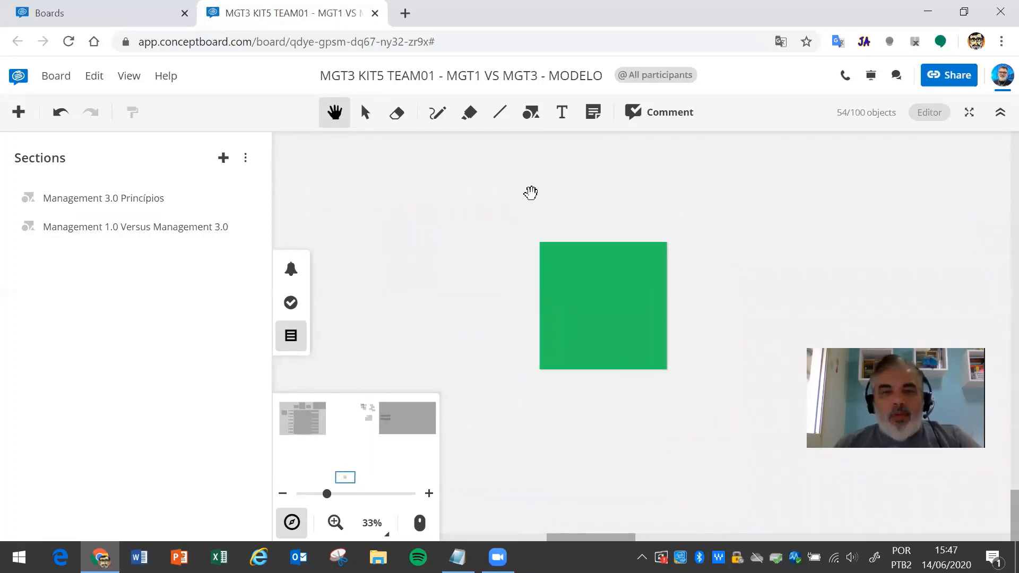
scroll(532, 194, down, 4)
drag(441, 236, 550, 448)
scroll(535, 346, down, 4)
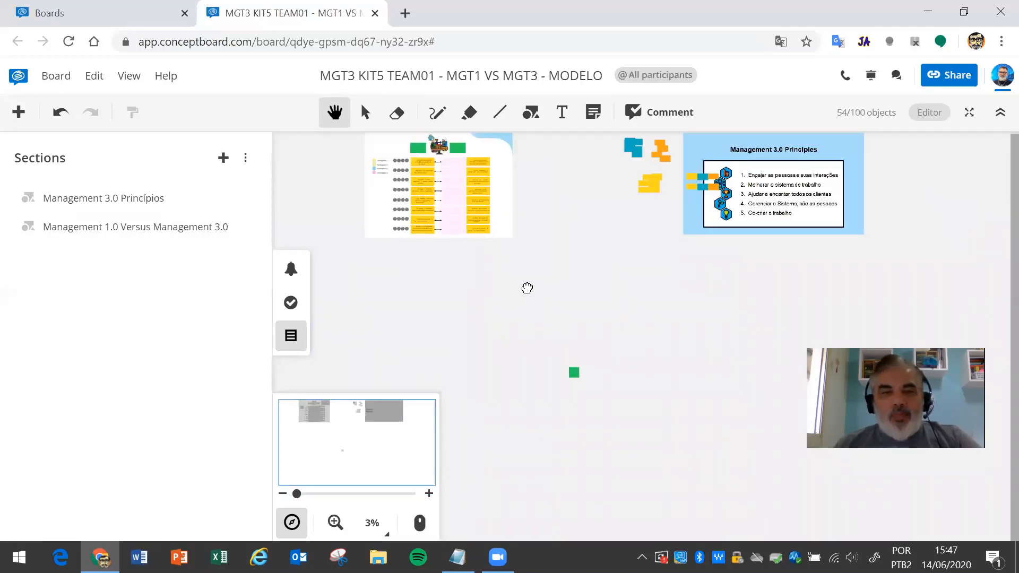
scroll(520, 291, up, 1)
scroll(562, 350, up, 3)
drag(525, 302, 457, 237)
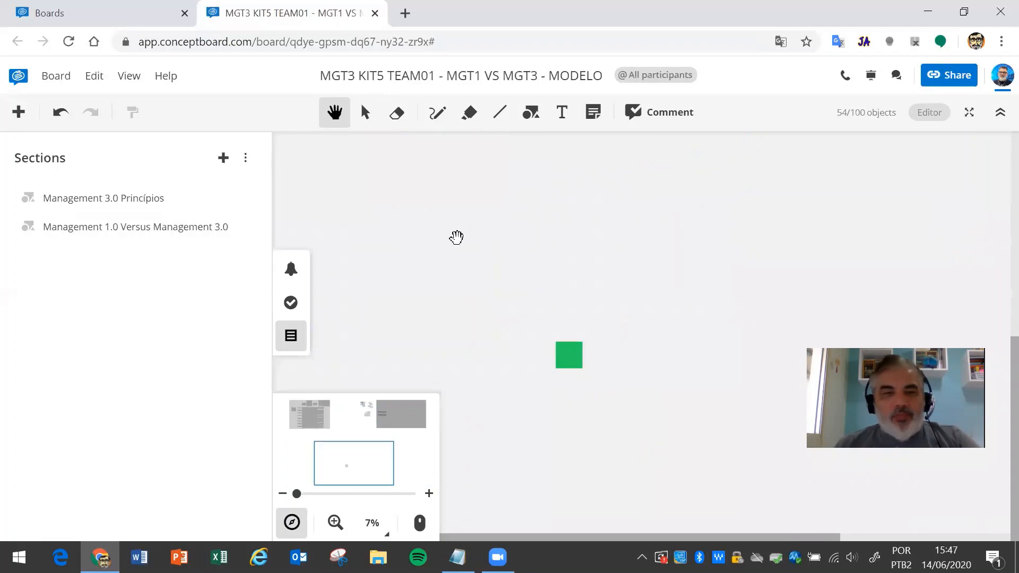
- Draw a new freeform section around the green sticky note
click(223, 159)
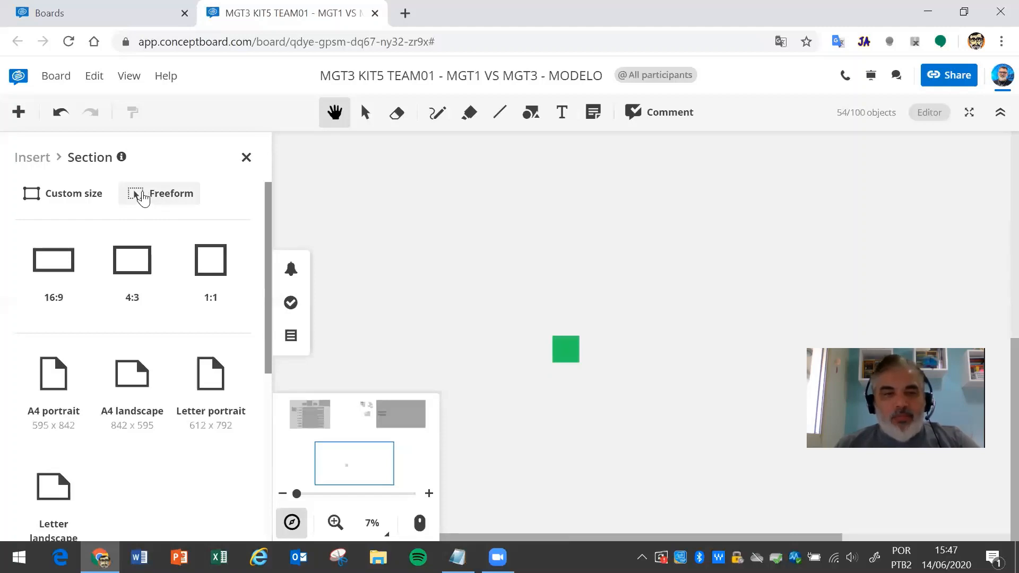
click(144, 197)
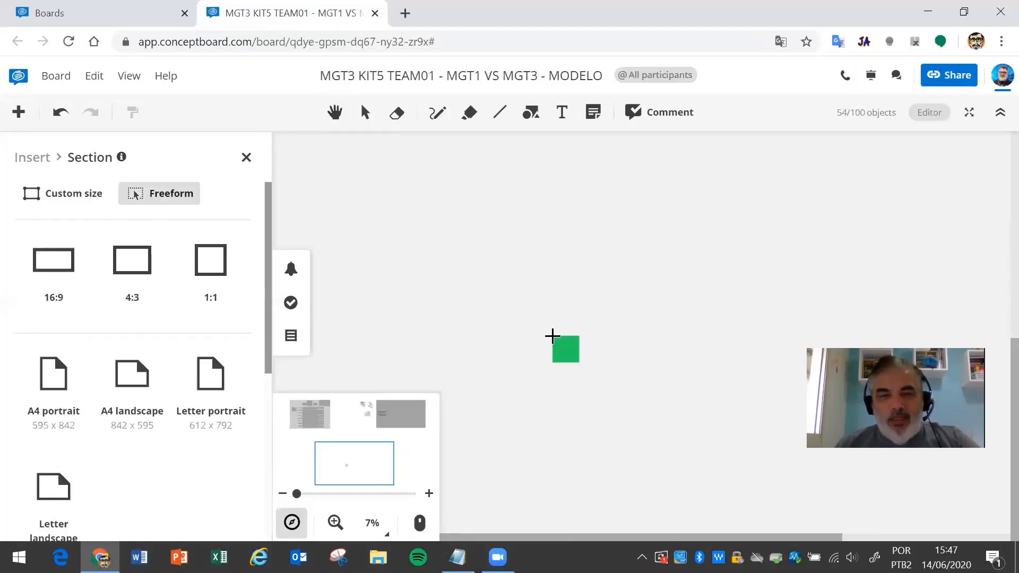
drag(551, 335, 580, 364)
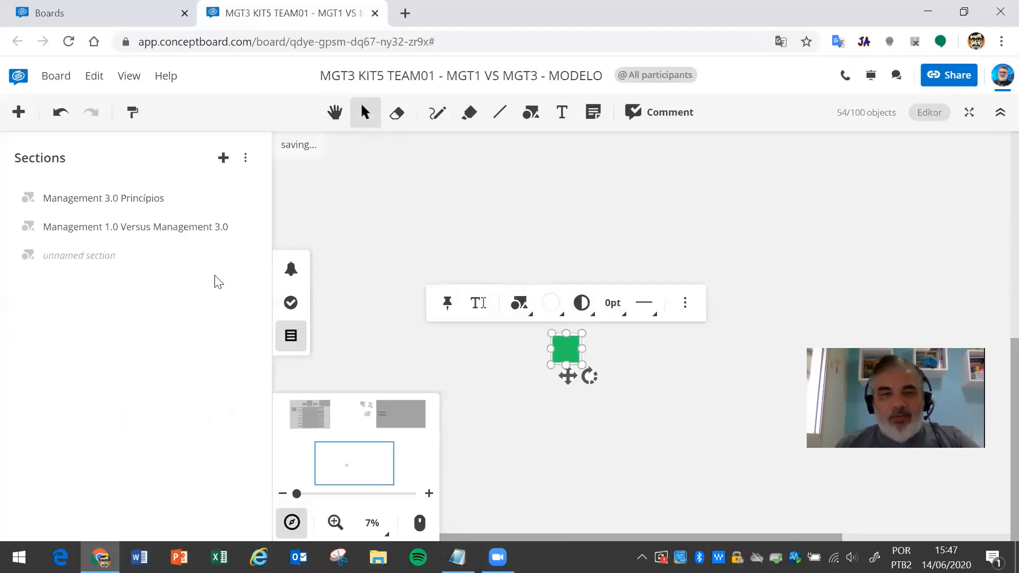
- Jump to the new unnamed section from the sections list and bring up its options
right_click(80, 261)
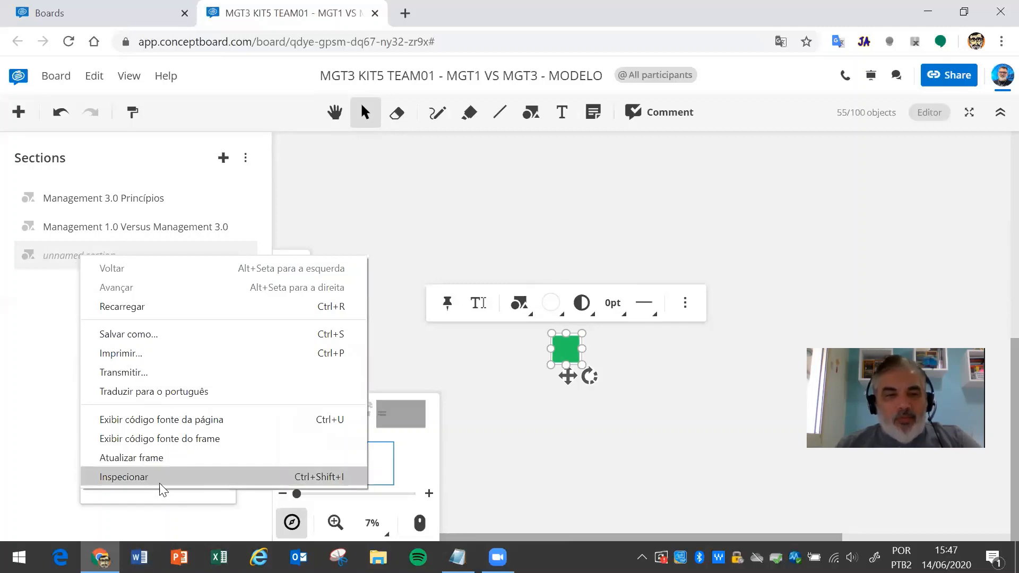
click(66, 260)
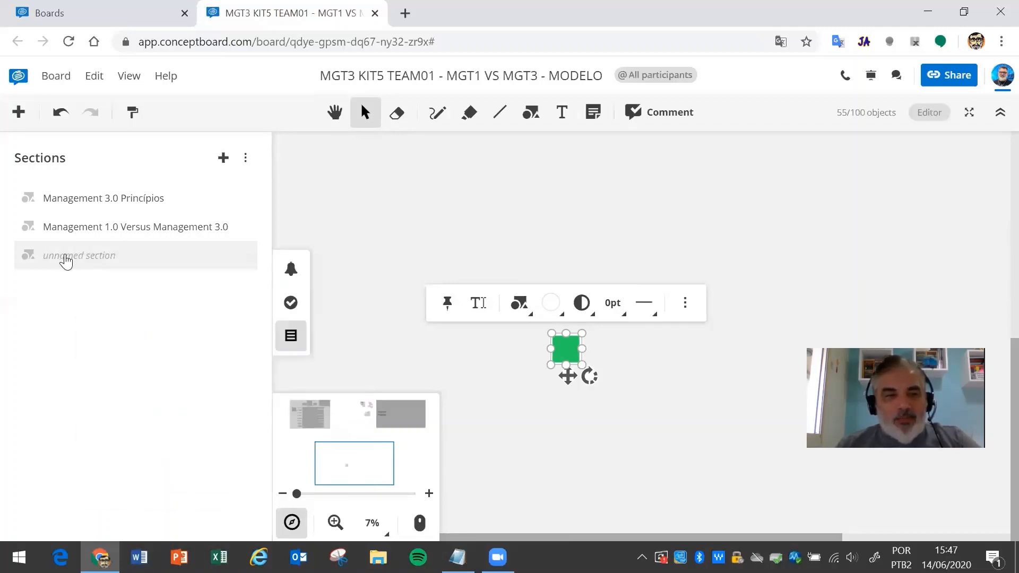
click(66, 260)
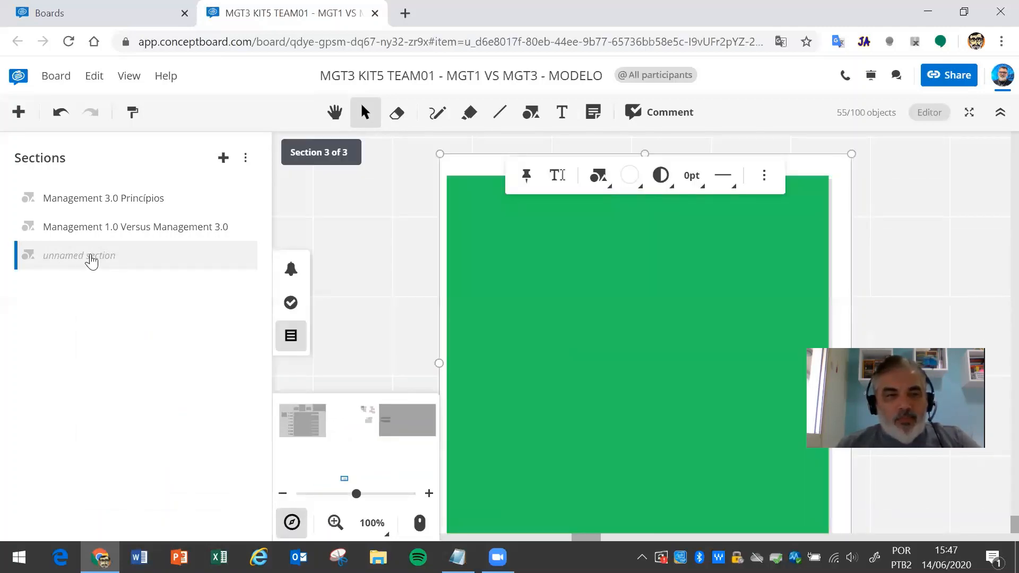
right_click(91, 260)
- Rename the unnamed section to teste and check it by jumping between sections
click(115, 274)
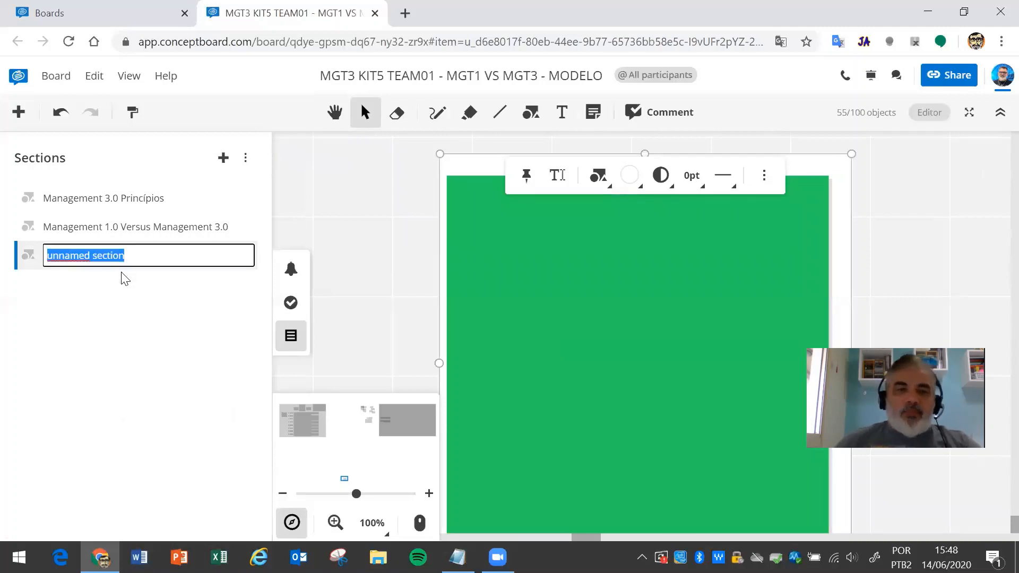
text(teste)
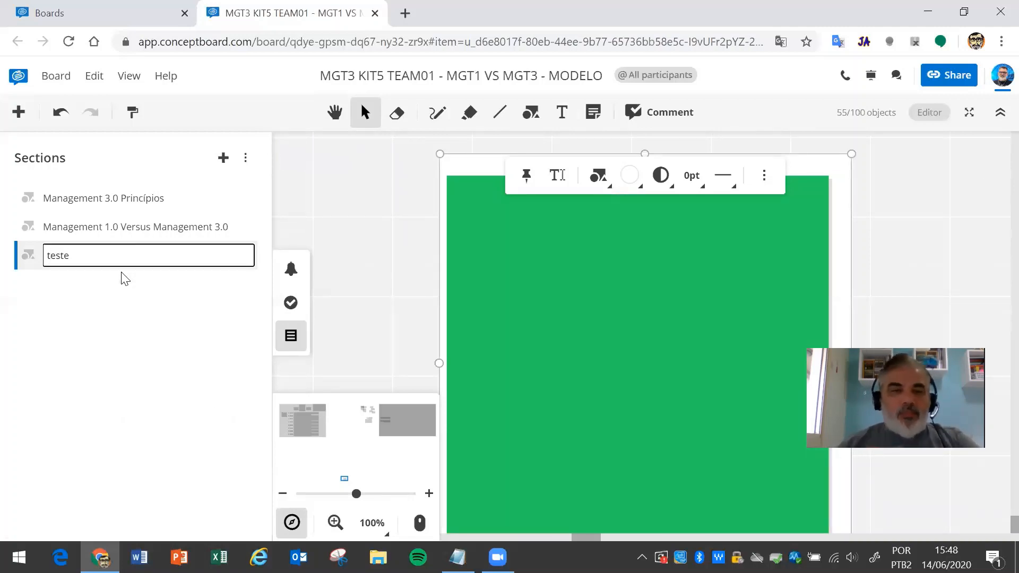
key(Return)
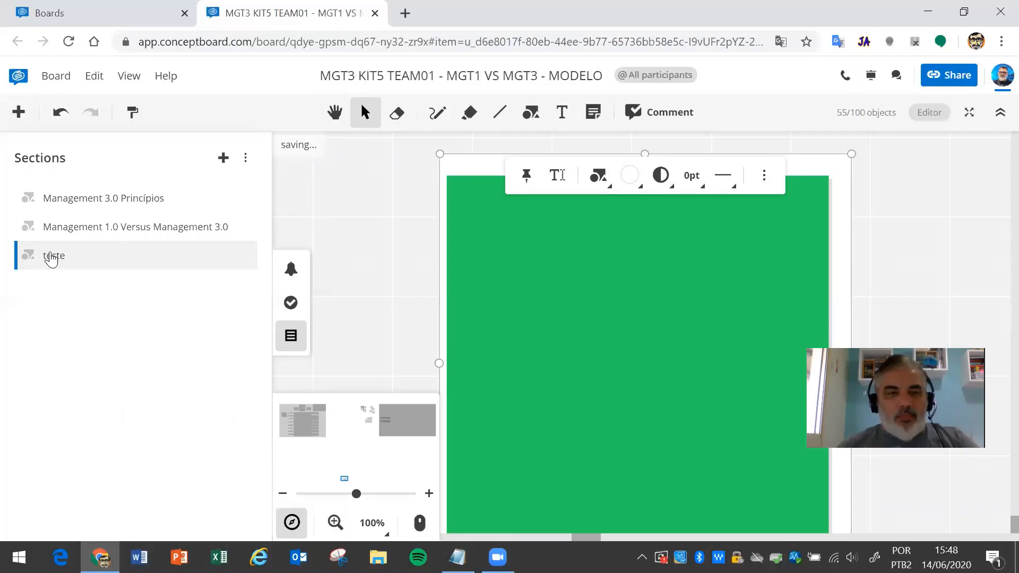
click(65, 229)
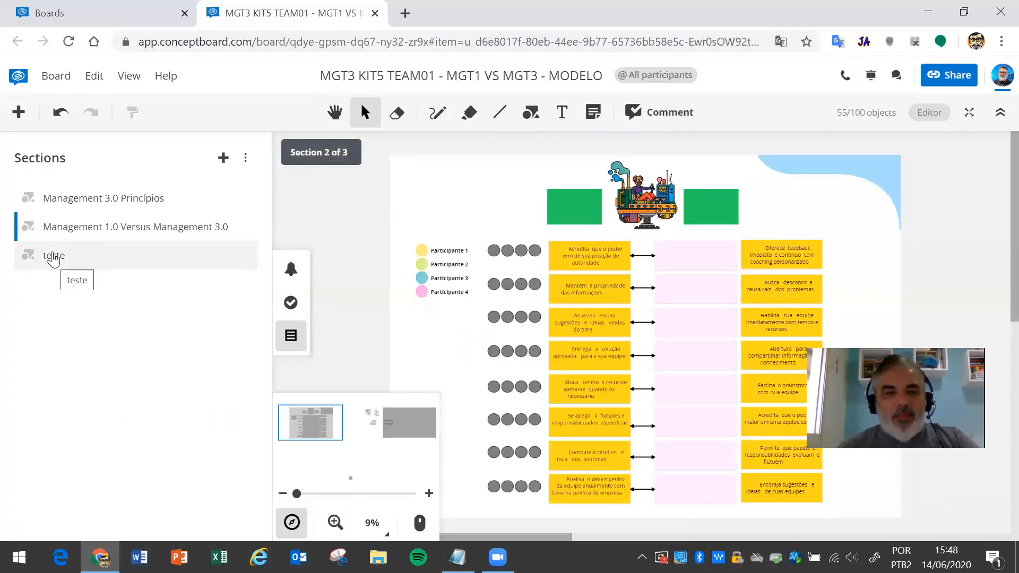
click(53, 260)
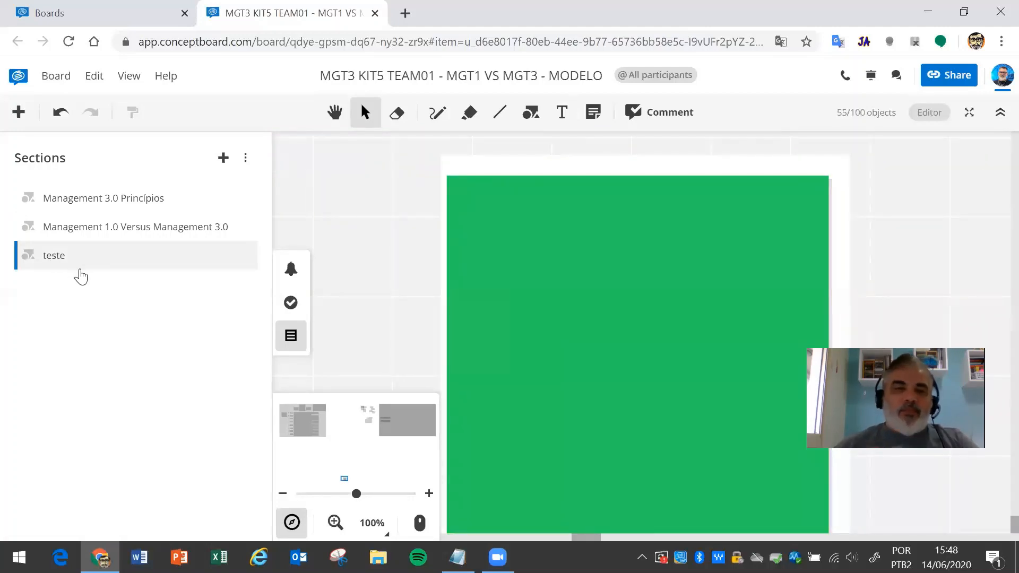
- Delete the teste section and close the sections list
key(Delete)
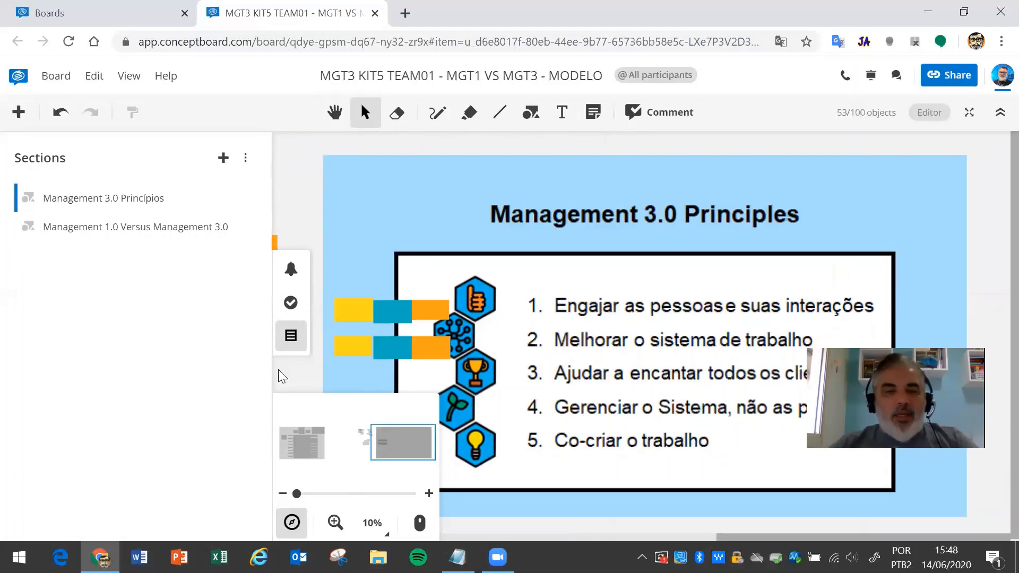
click(292, 339)
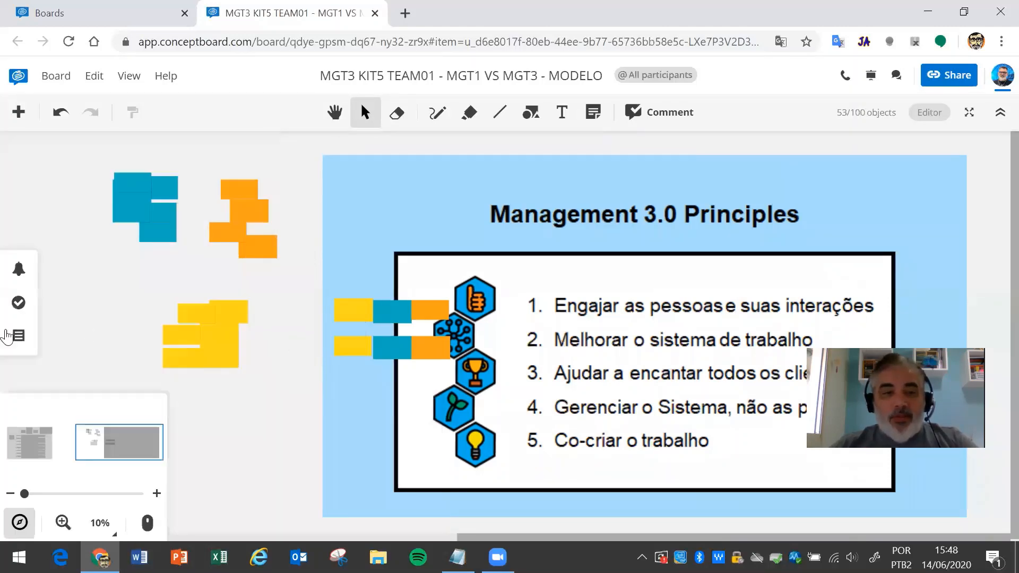
click(18, 340)
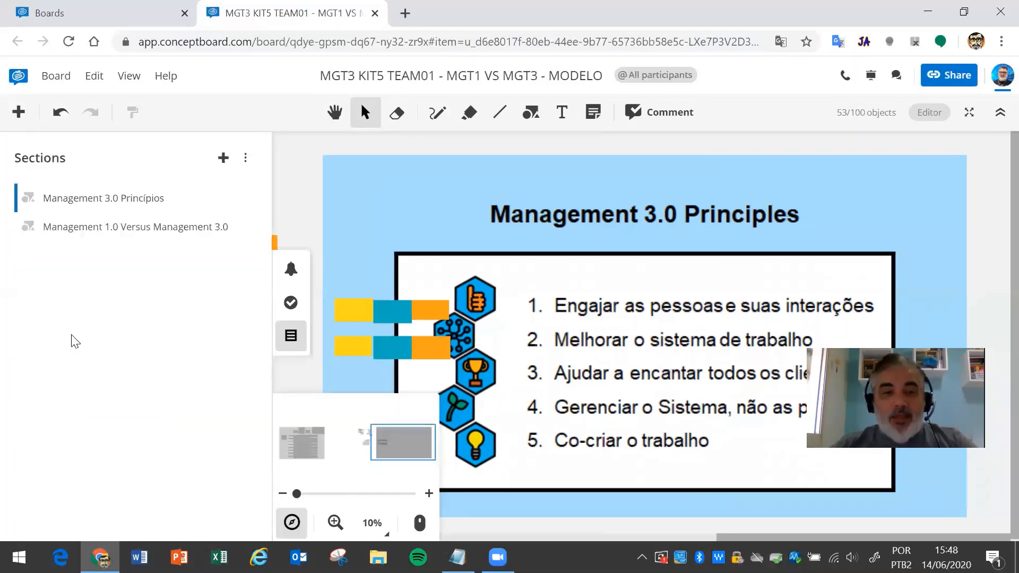
click(289, 339)
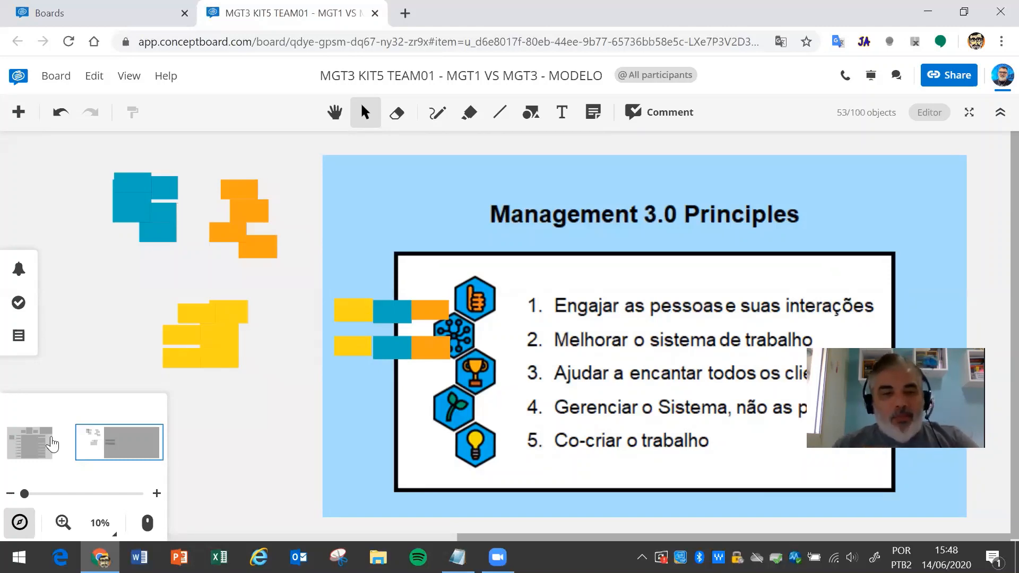
- Pan the board to show the whole slide and its coloured notes
click(333, 112)
drag(184, 404, 57, 406)
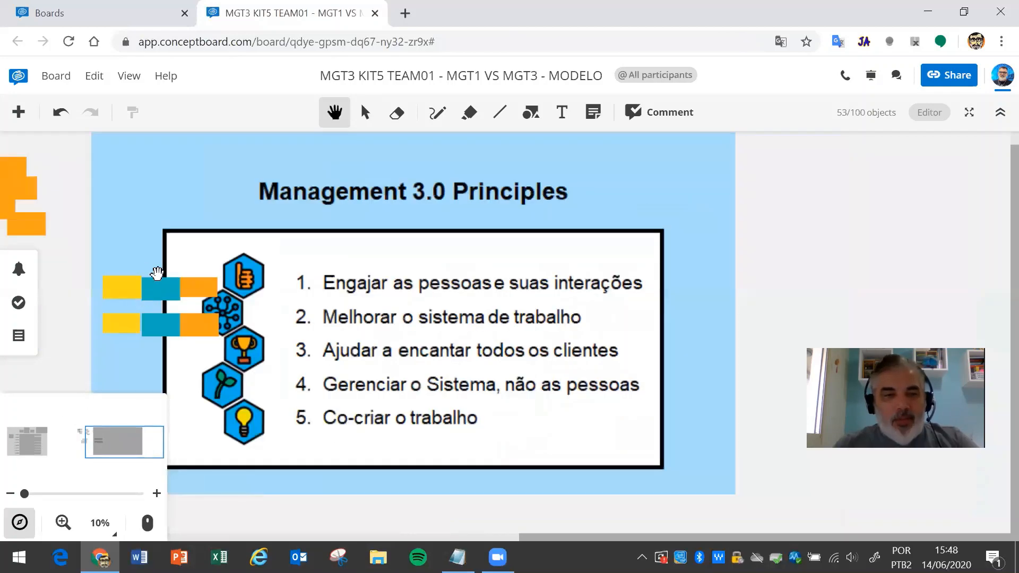
drag(75, 344, 241, 339)
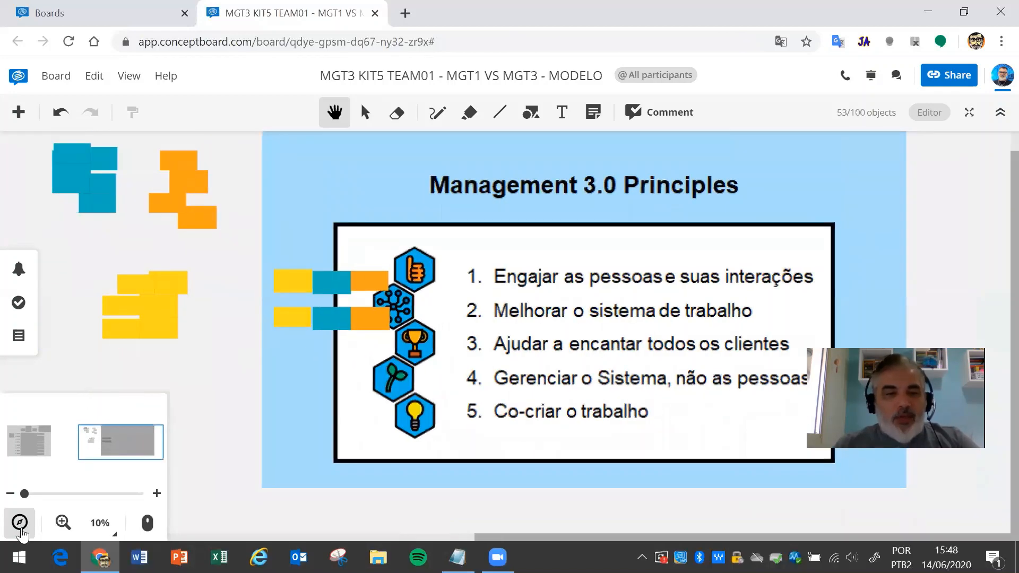
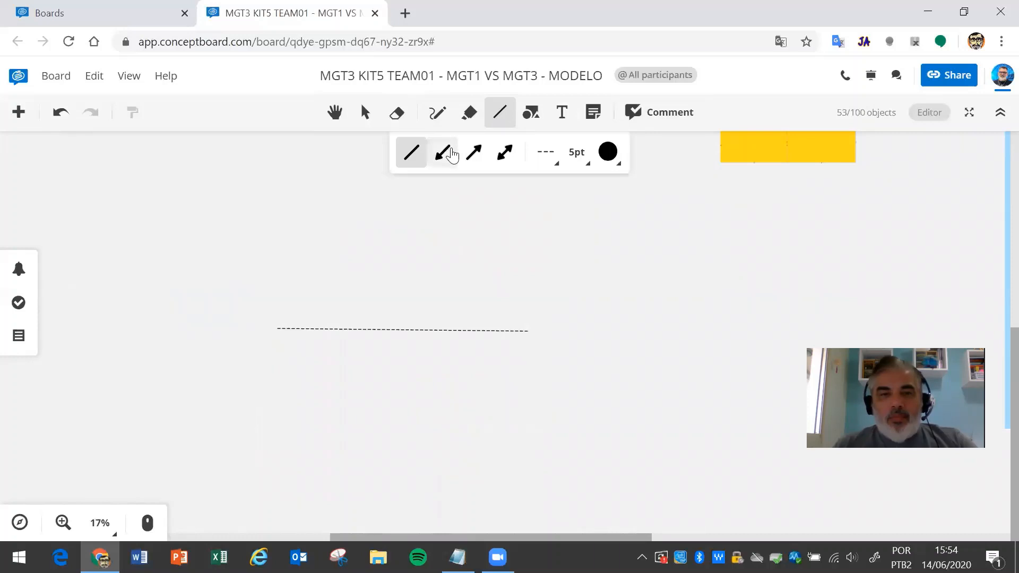
- Draw two dashed arrow lines and a dashed double-headed arrow above the first line
drag(550, 285, 318, 285)
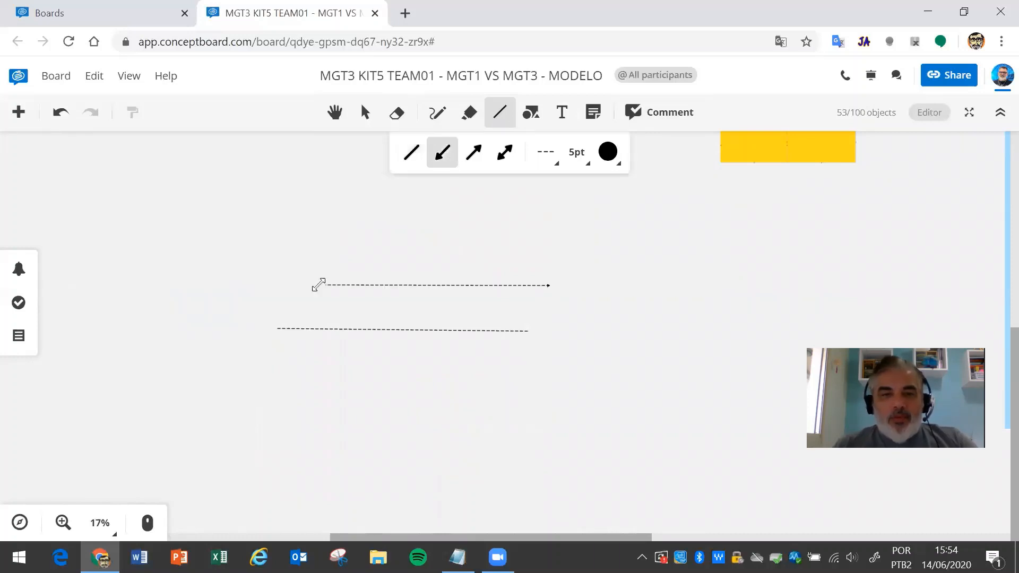
click(222, 219)
click(501, 115)
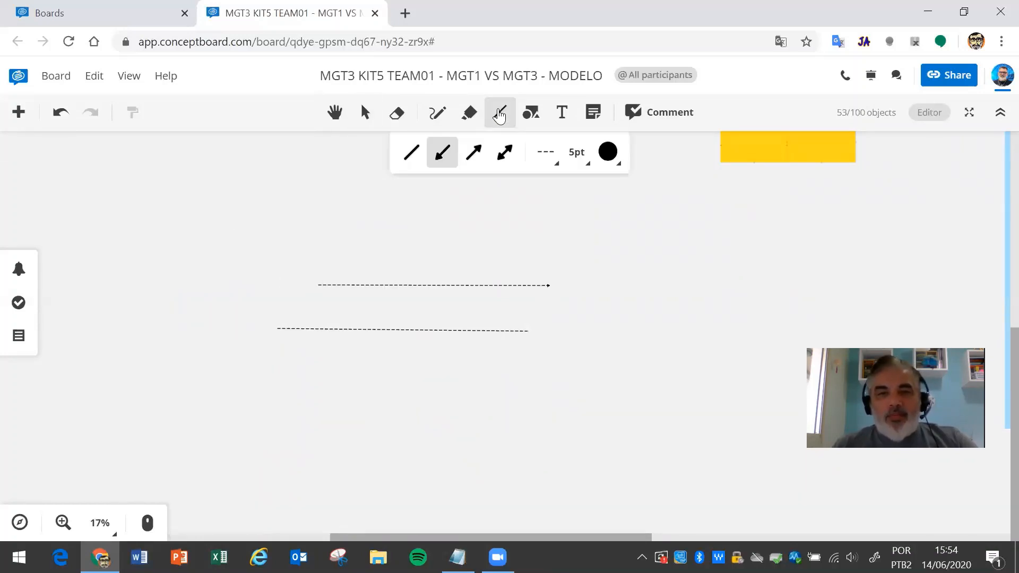
click(481, 167)
drag(551, 263, 297, 264)
click(489, 208)
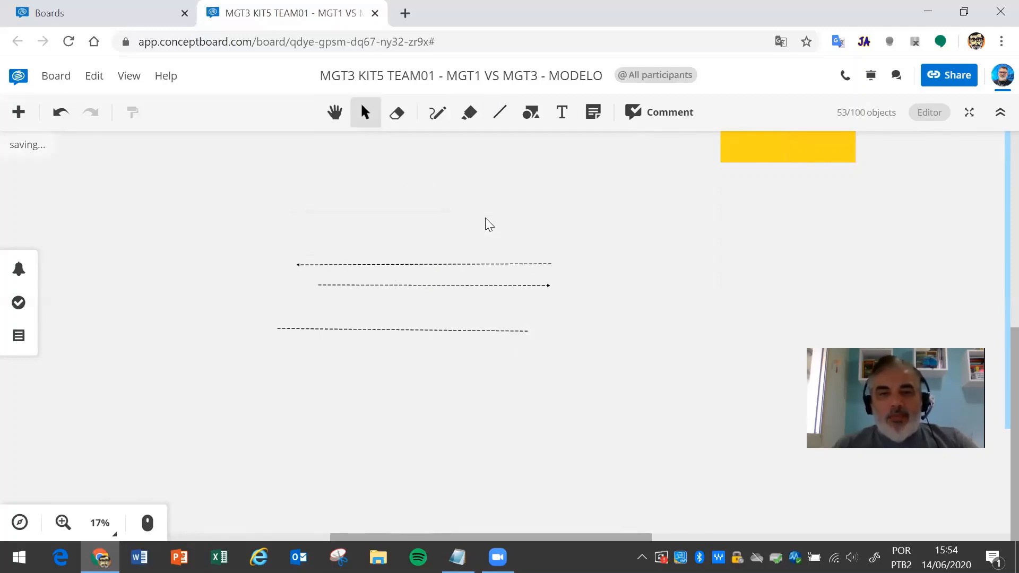
click(500, 112)
click(505, 152)
drag(522, 234, 327, 232)
click(240, 216)
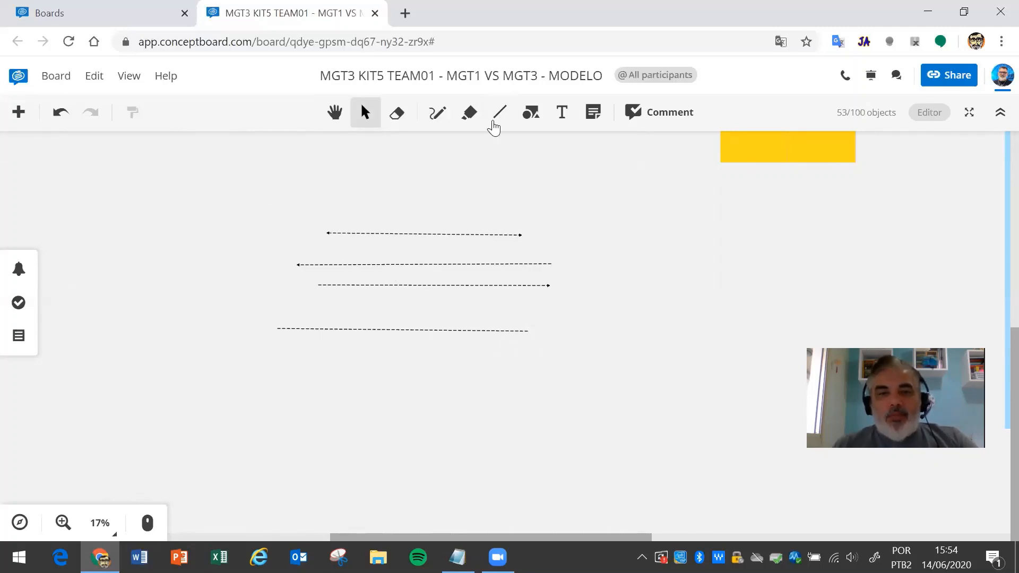
- Draw a solid double-headed arrow at the top
click(498, 121)
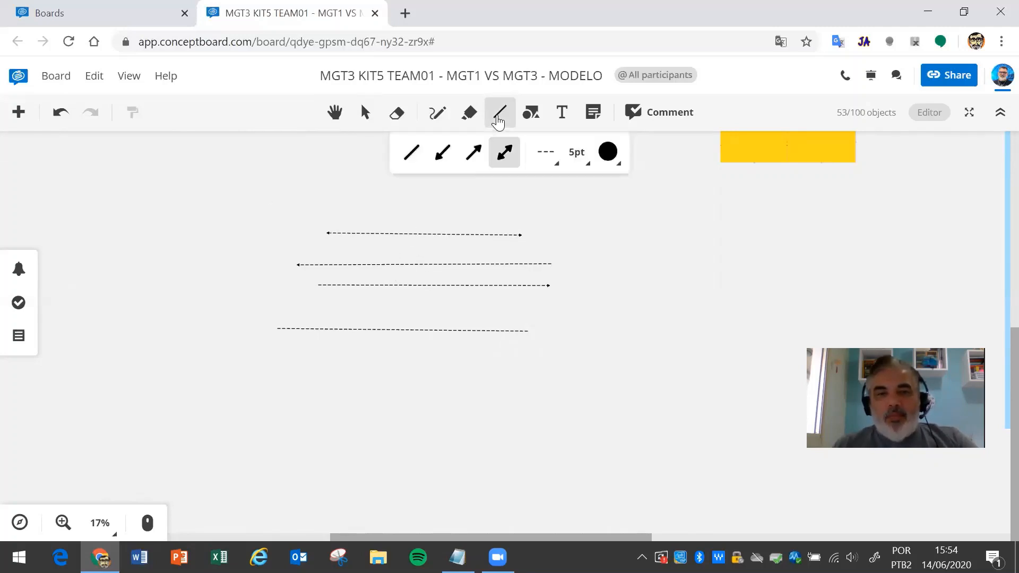
click(555, 158)
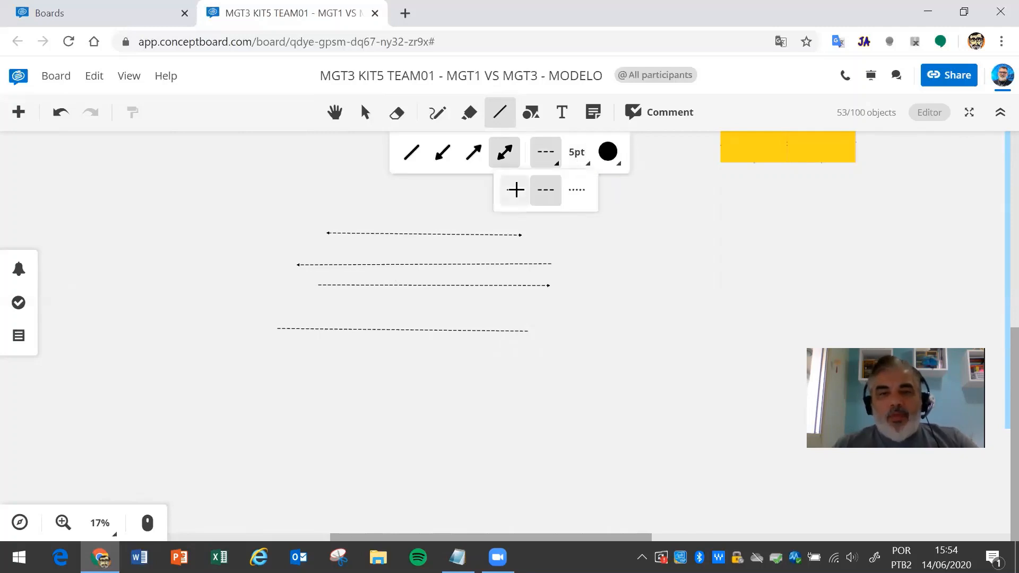
click(517, 189)
drag(500, 209, 281, 205)
click(245, 212)
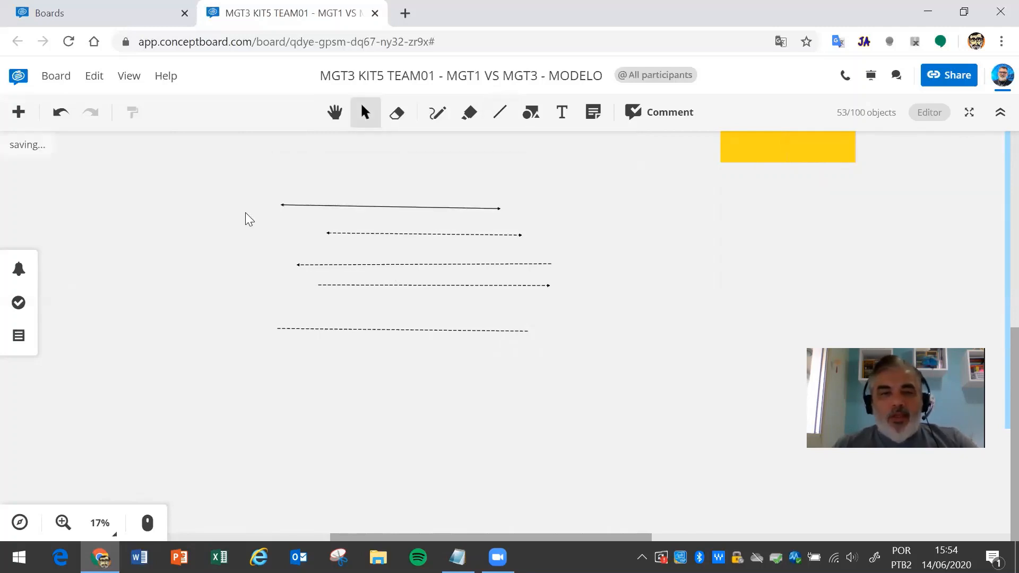
- Draw a thick 21pt double-headed arrow below the other lines
click(500, 114)
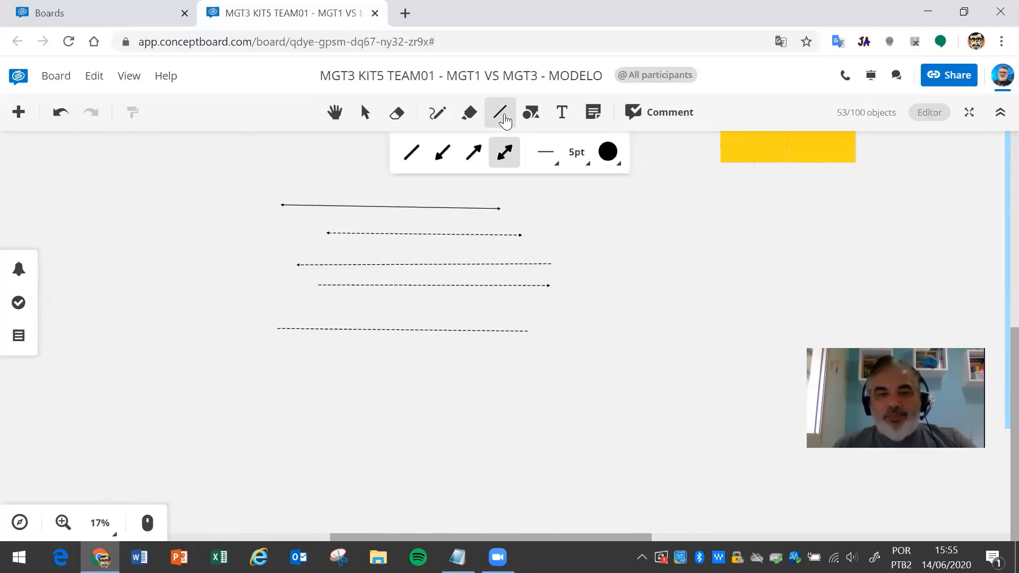
click(583, 162)
click(566, 323)
drag(533, 394, 288, 397)
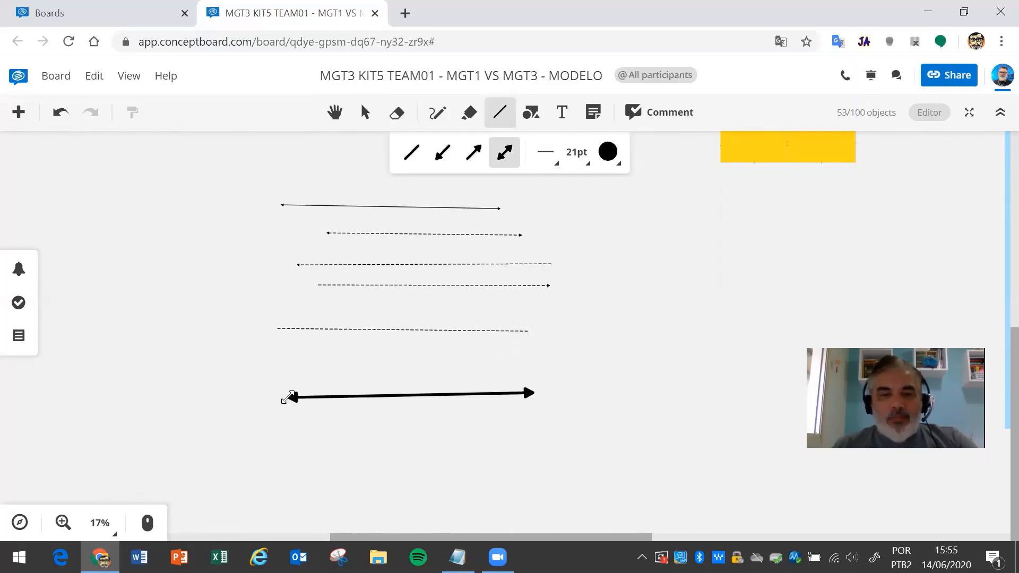
click(197, 276)
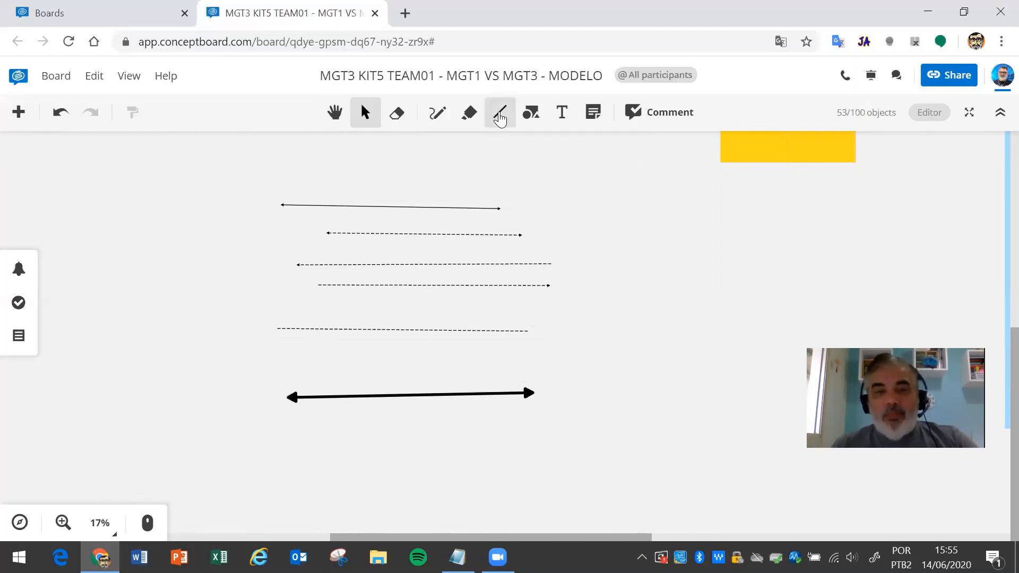
- Draw a green double-headed arrow above the thick one, then select the thick black arrow
click(500, 114)
click(609, 154)
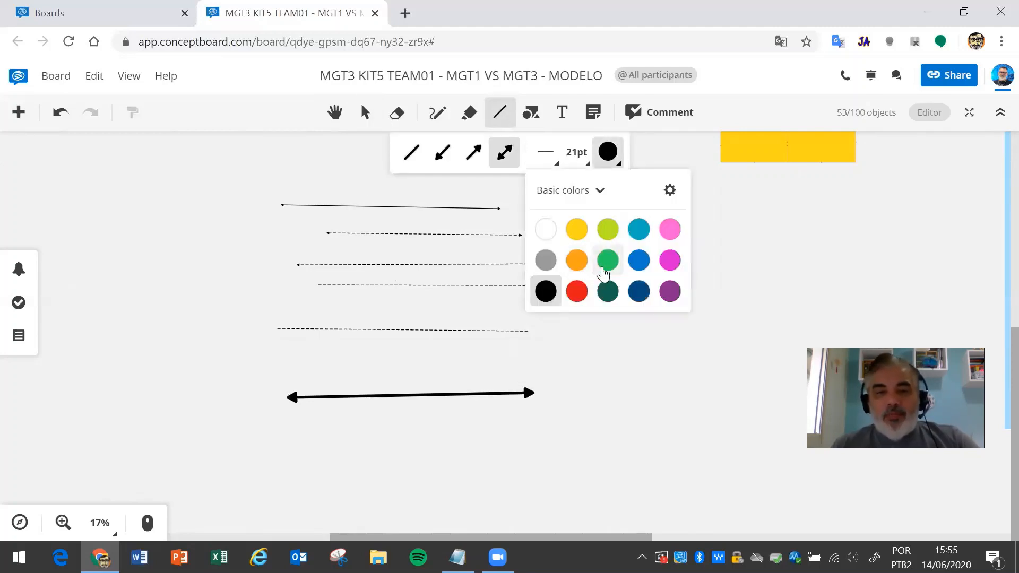
click(608, 260)
drag(525, 366, 325, 366)
click(229, 350)
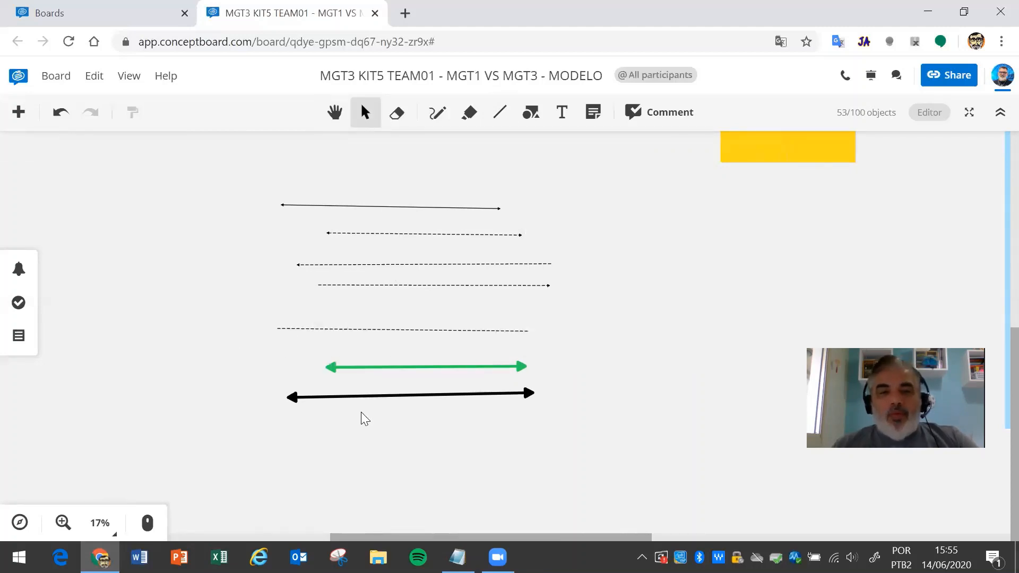
click(291, 398)
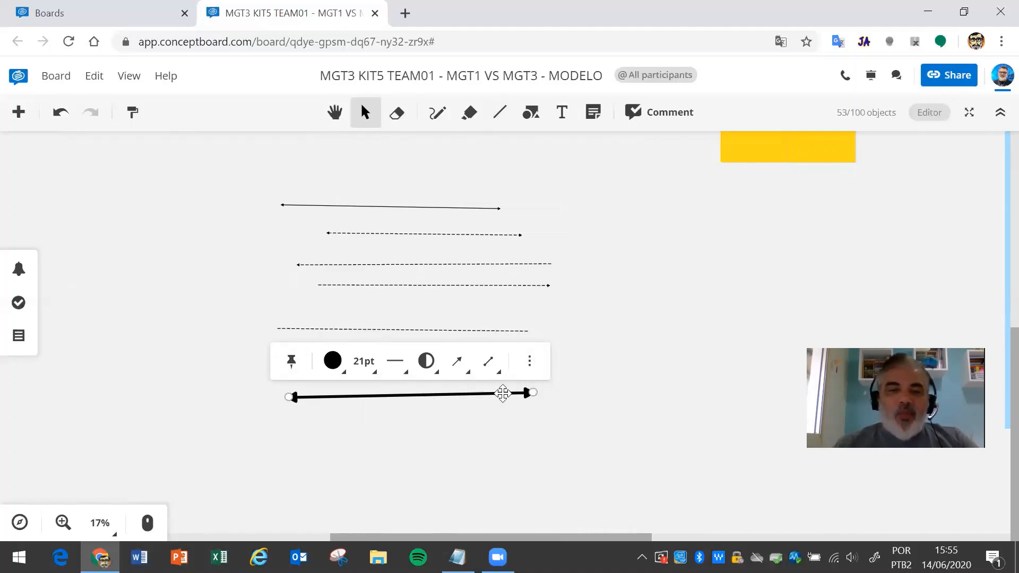
- Make the thick arrow teal, 5pt wide and dotted
click(333, 362)
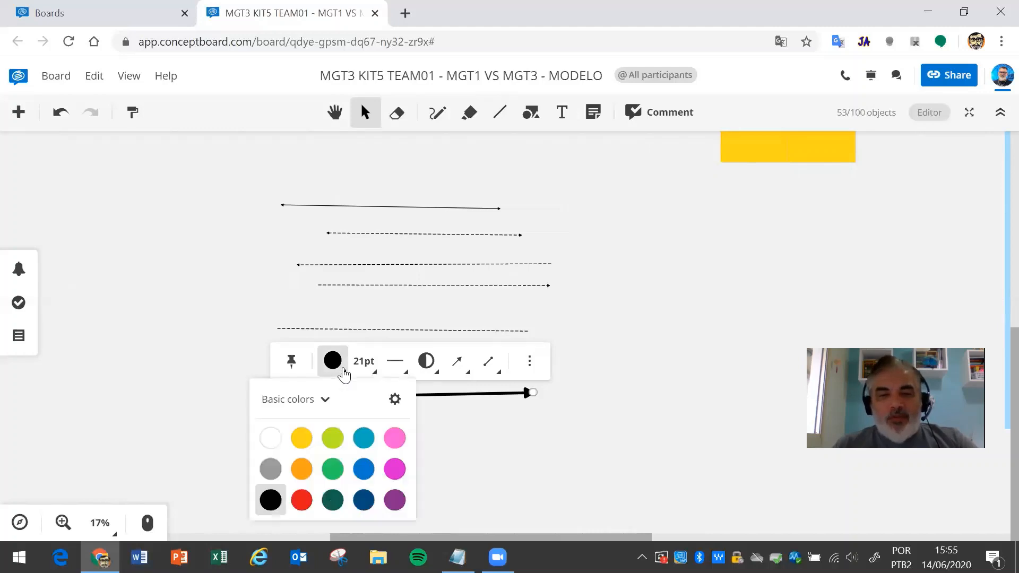
click(365, 438)
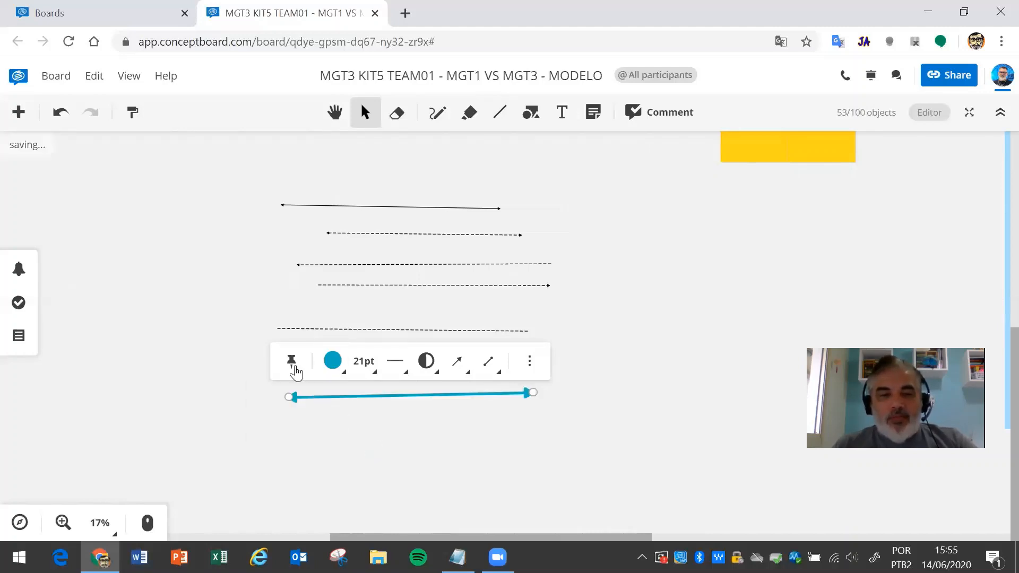
click(372, 367)
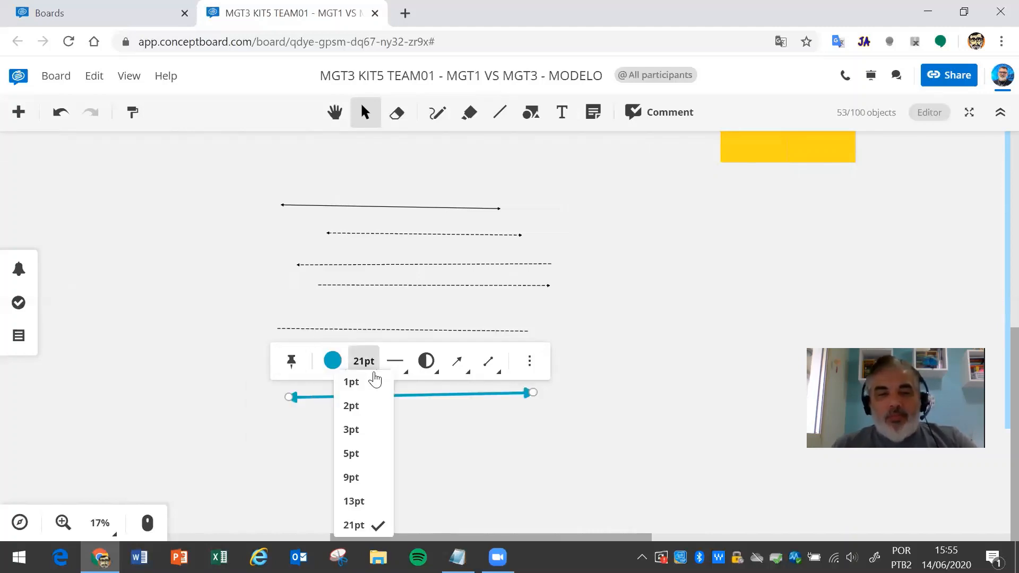
click(360, 453)
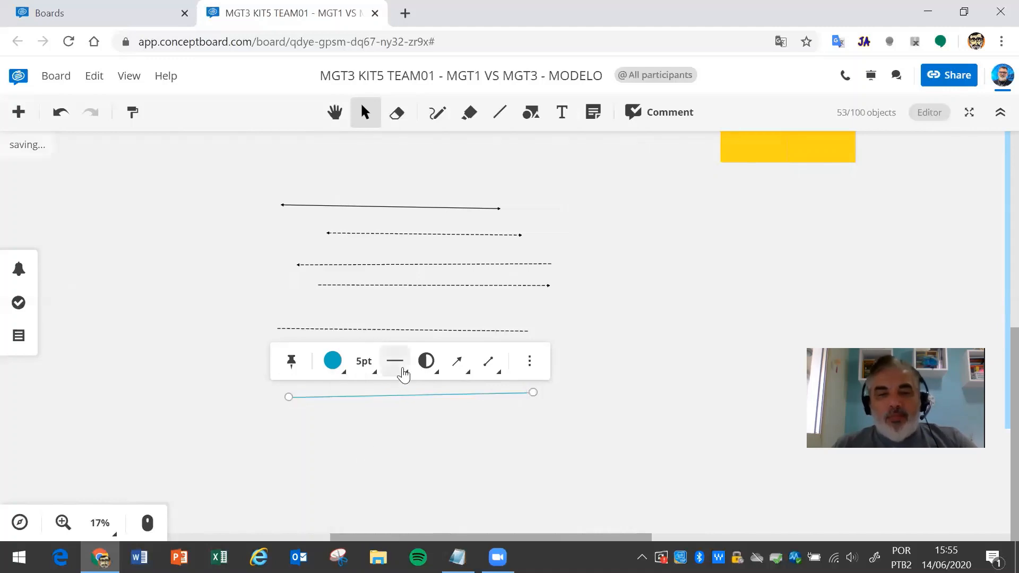
click(404, 373)
click(425, 403)
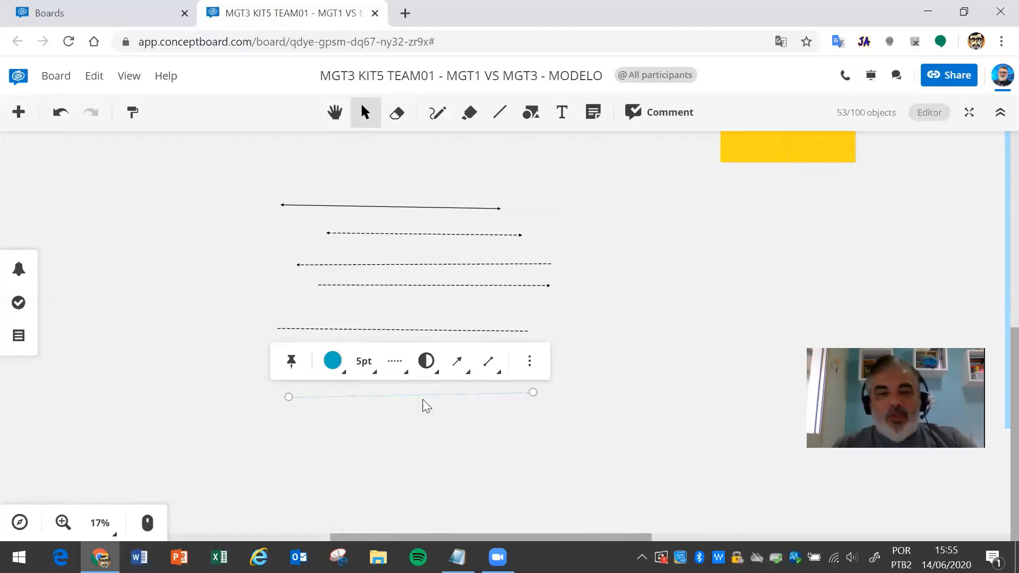
- Keep an arrowhead only at the start and make the dotted line translucent
click(459, 373)
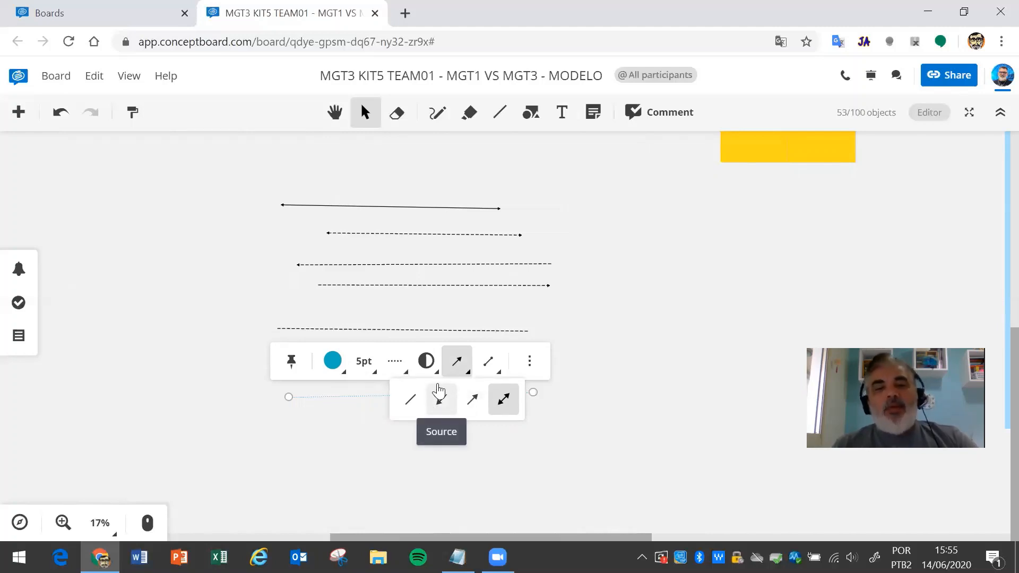
click(441, 409)
click(385, 459)
click(368, 397)
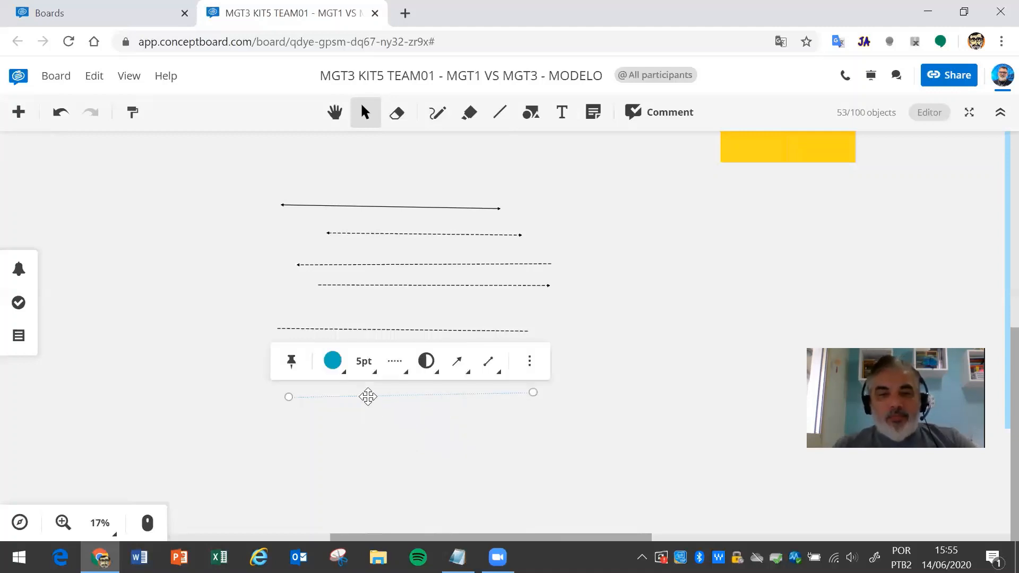
click(426, 373)
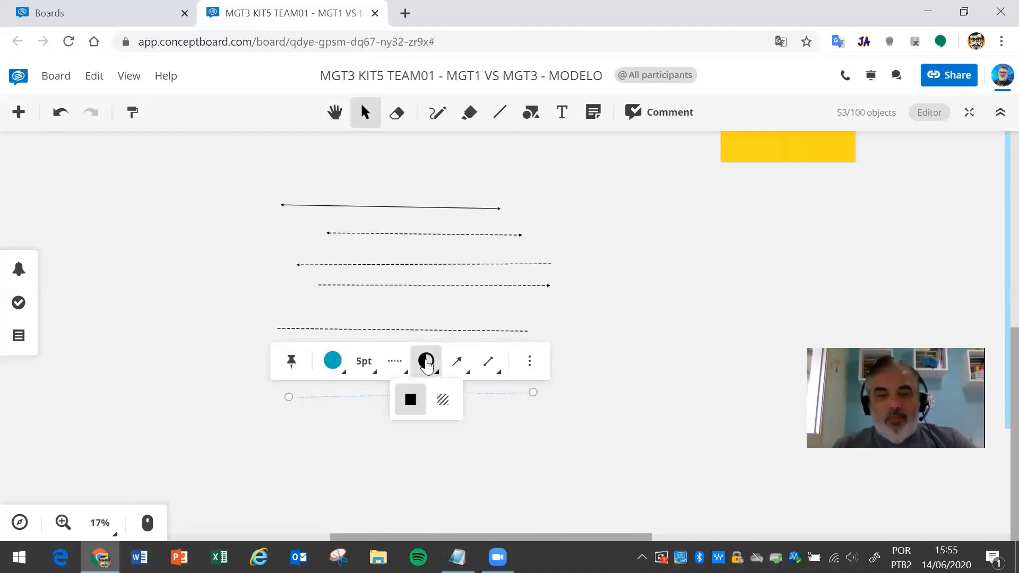
click(444, 400)
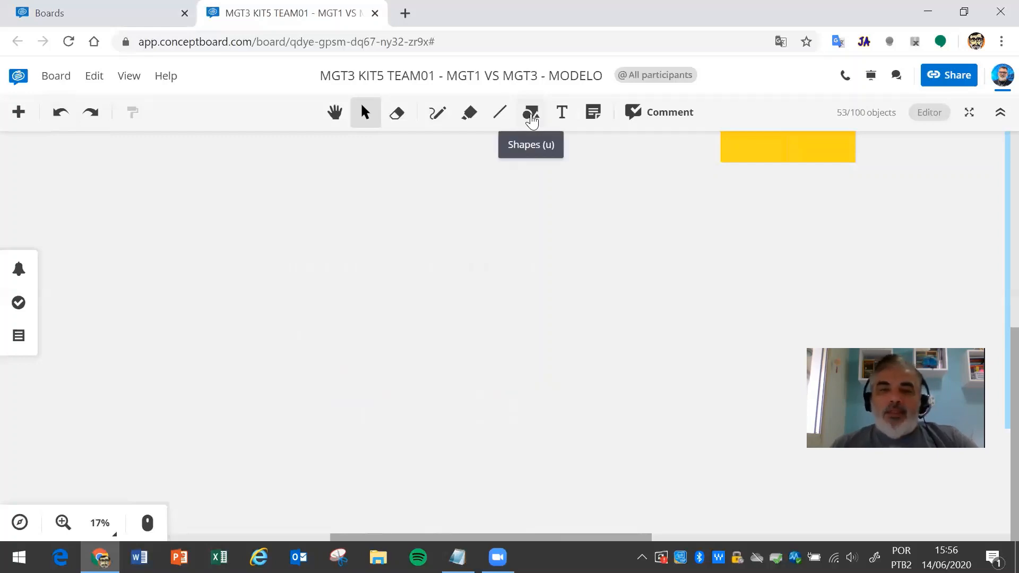
- Draw a blue-outlined cloud shape near the board centre
click(531, 114)
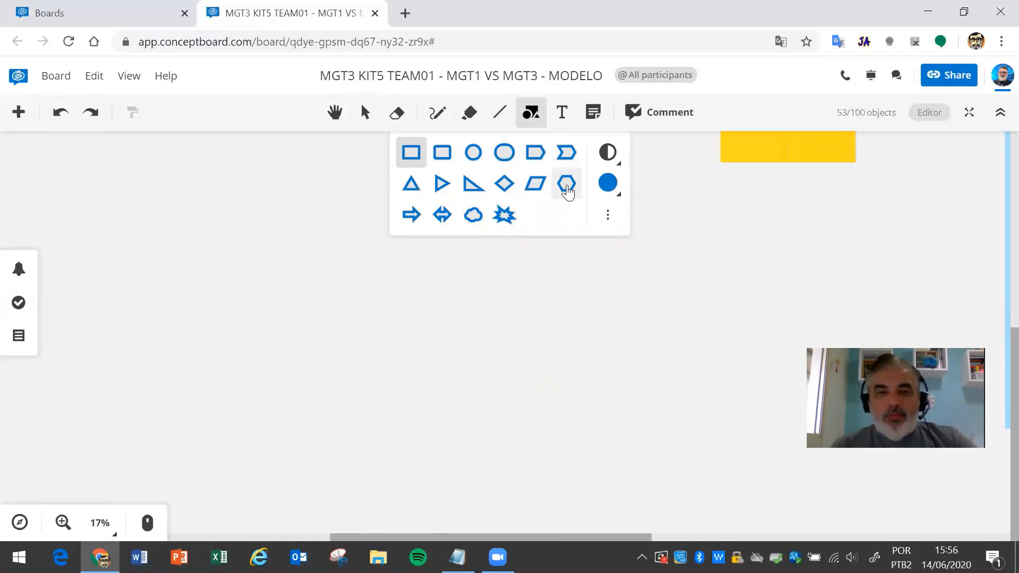
click(473, 216)
drag(328, 276, 527, 393)
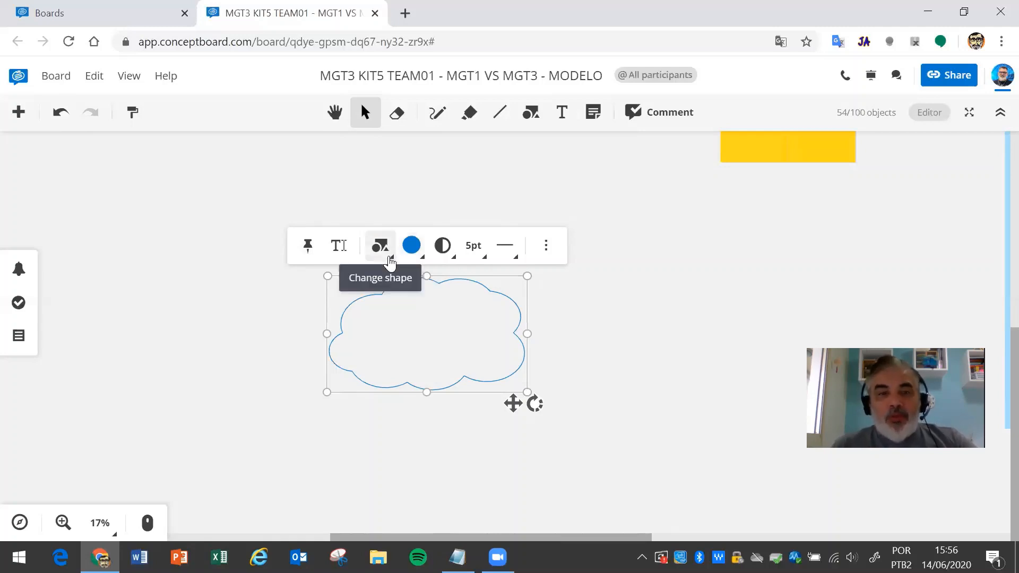
- Try solid, semi-transparent and no fill on the cloud, ending with a solid blue fill
click(455, 260)
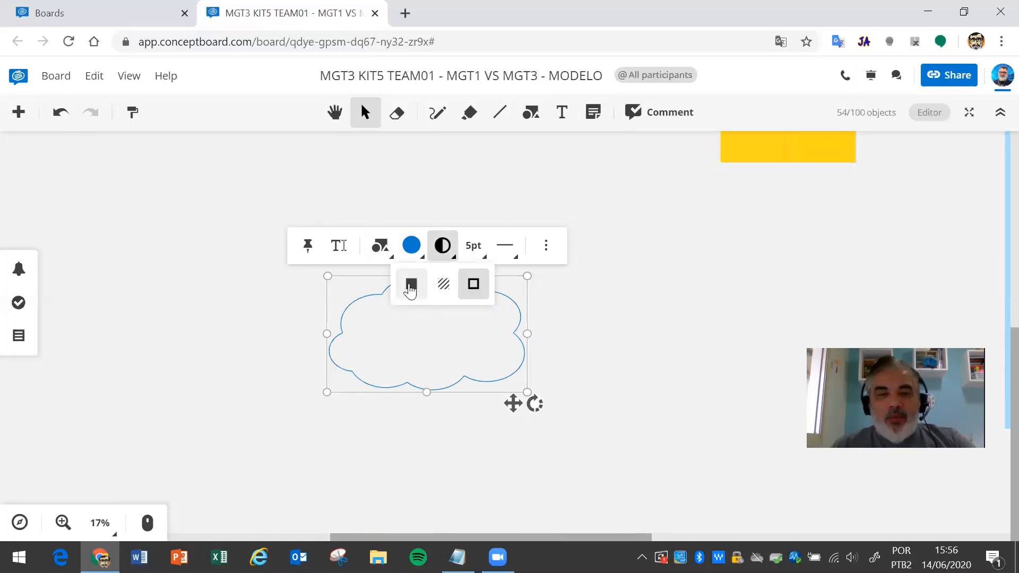
click(410, 287)
click(444, 249)
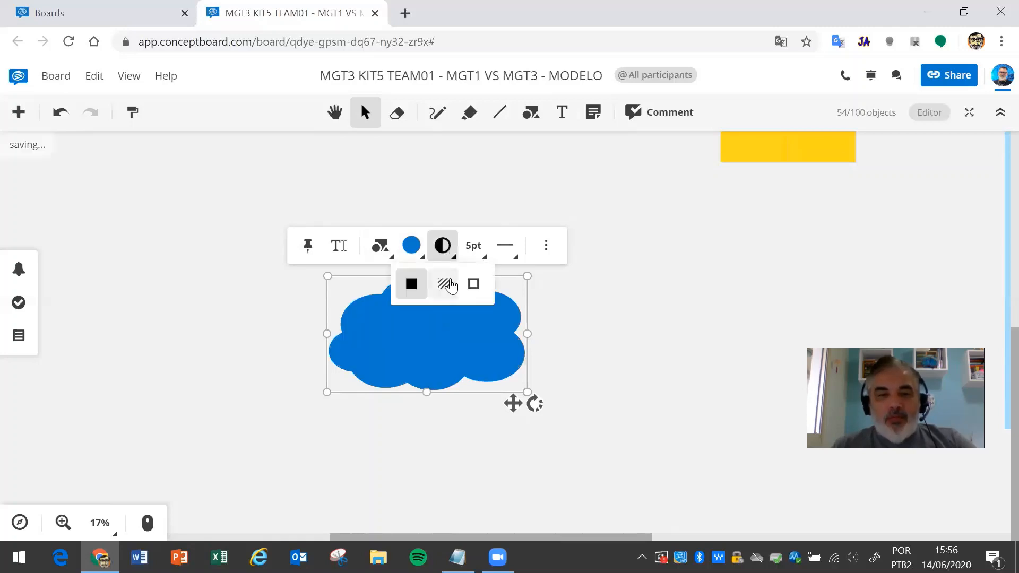
click(445, 283)
click(454, 259)
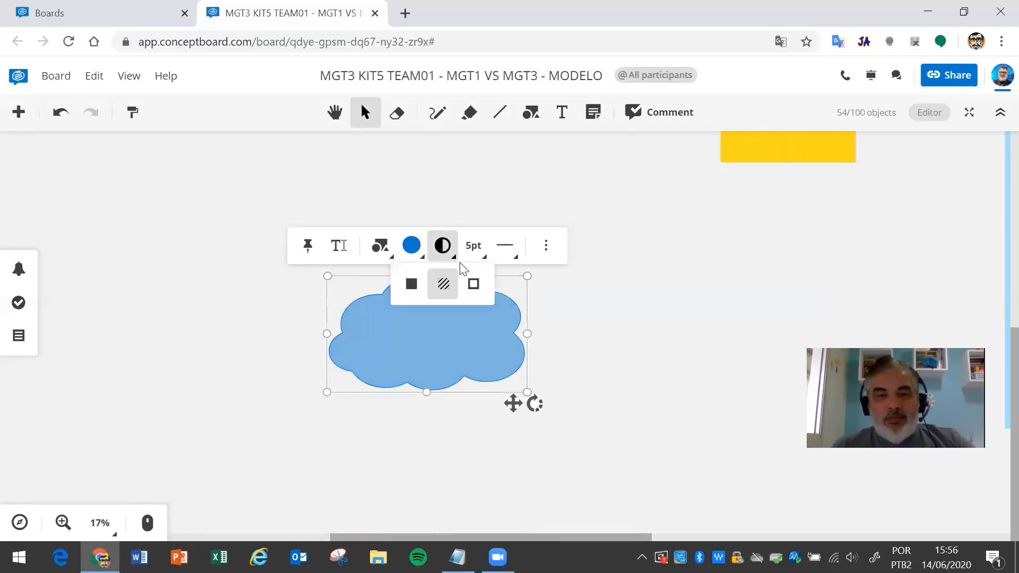
click(473, 284)
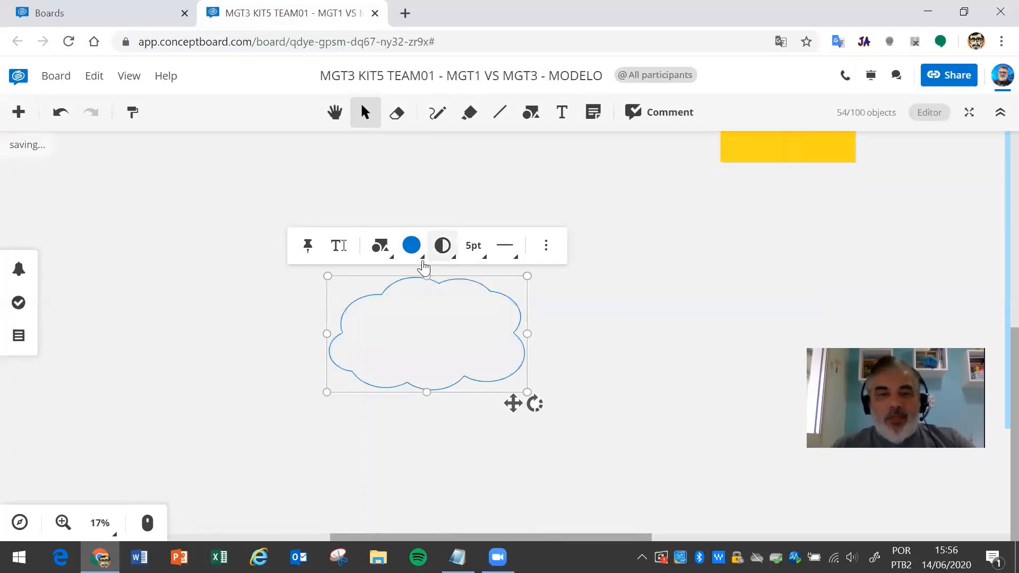
click(443, 260)
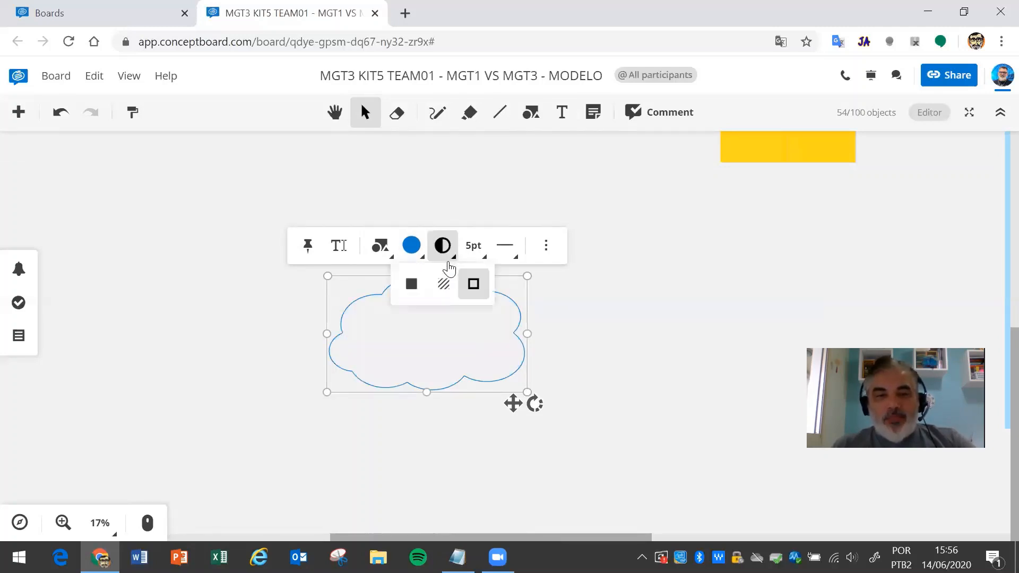
click(418, 286)
click(416, 258)
click(411, 322)
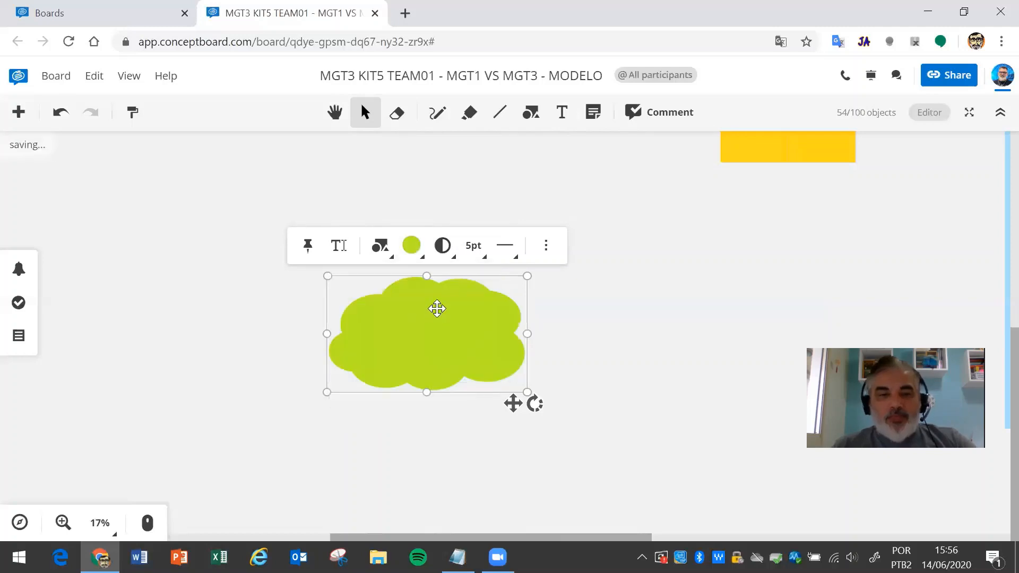
click(411, 245)
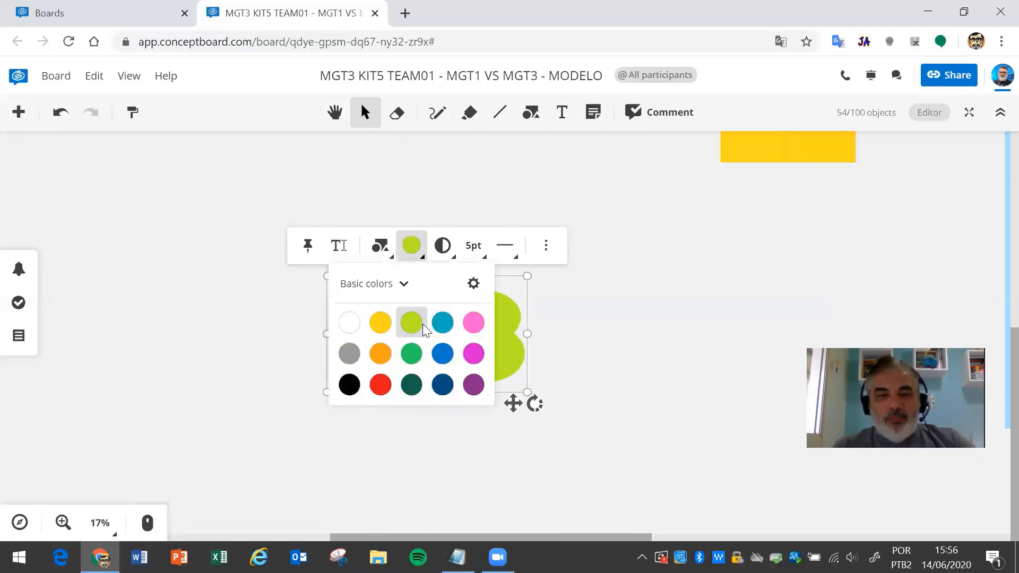
click(438, 351)
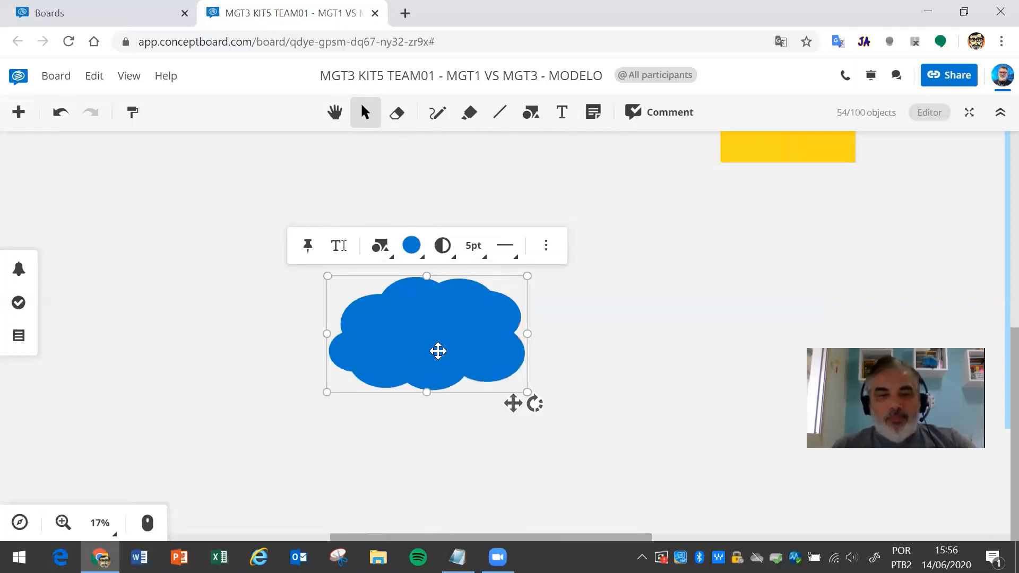
- Change the cloud to a diamond, then a rectangle, and finally a chevron
click(384, 259)
click(395, 315)
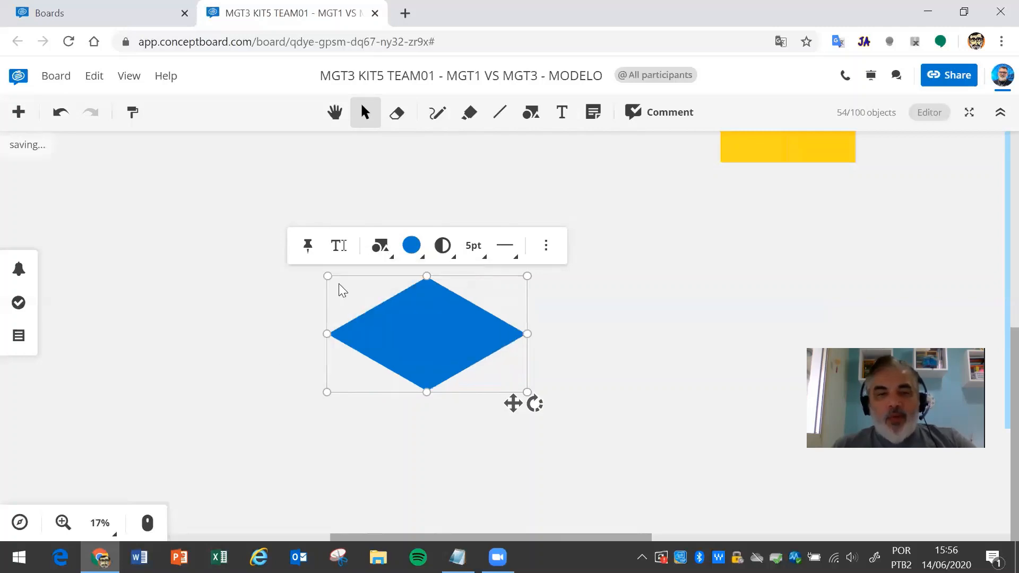
click(386, 256)
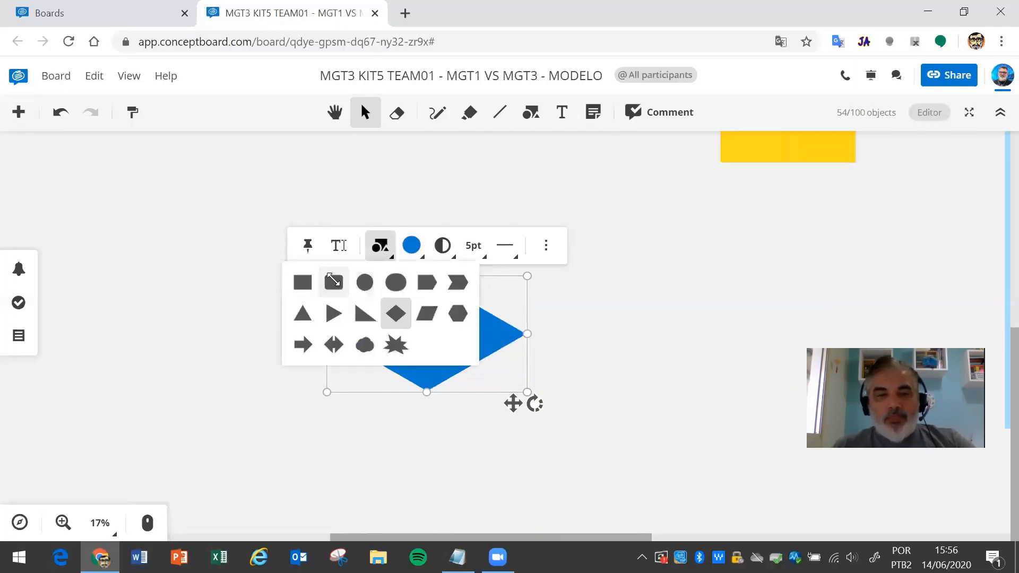
click(335, 284)
click(380, 258)
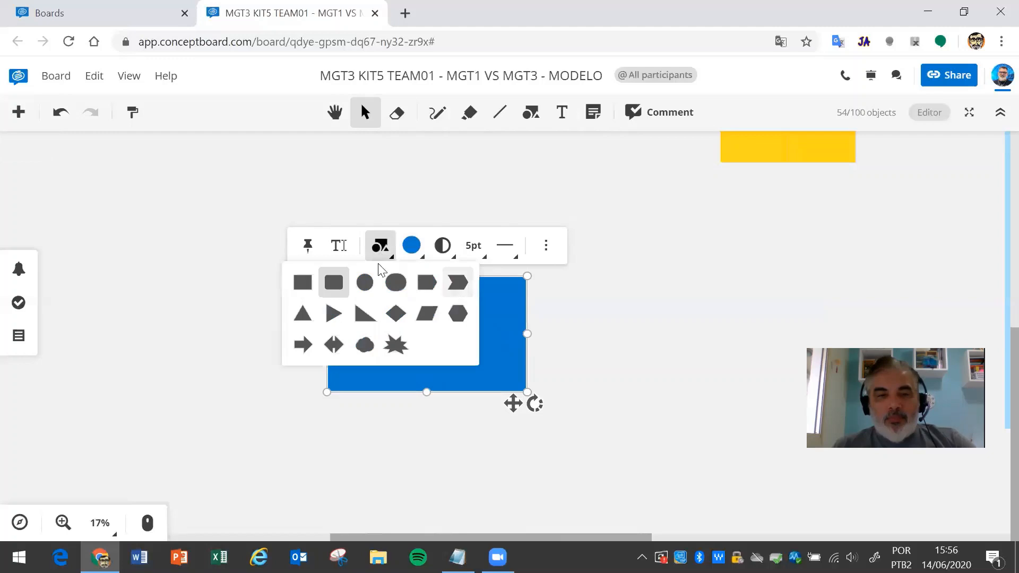
click(457, 282)
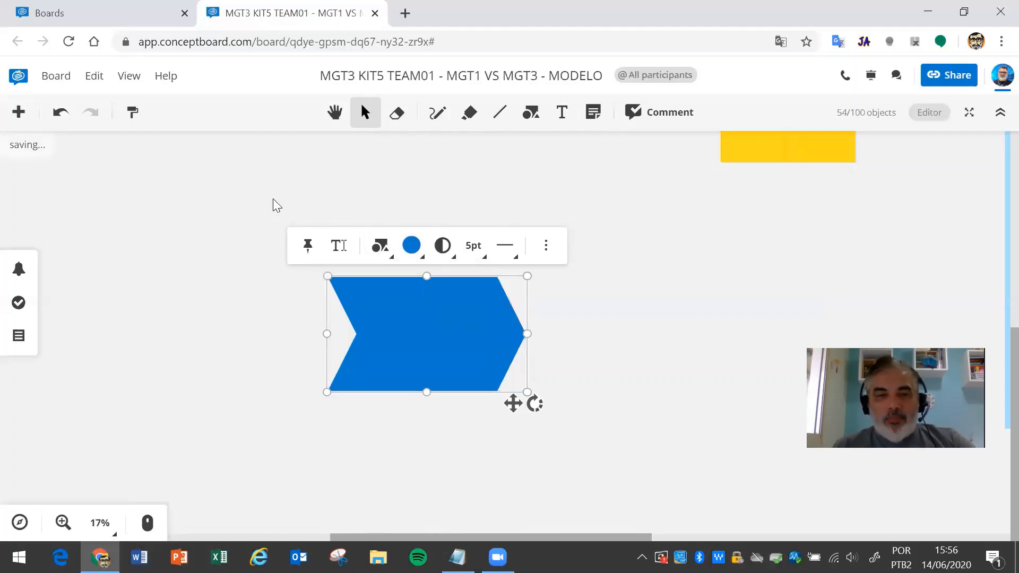
- Give the chevron a solid green 21pt outline
click(481, 256)
click(484, 443)
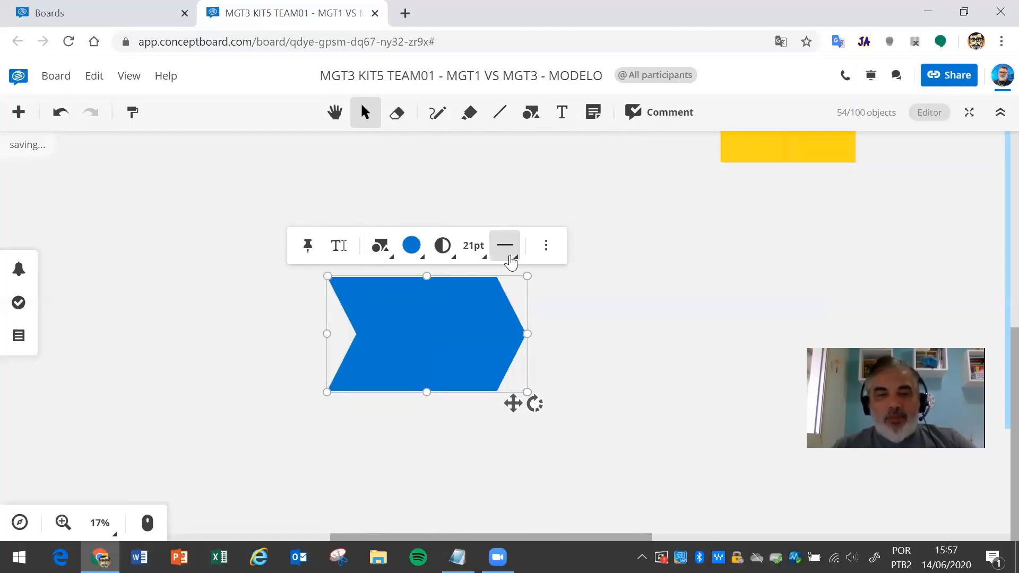
click(509, 258)
click(536, 283)
click(505, 247)
click(471, 283)
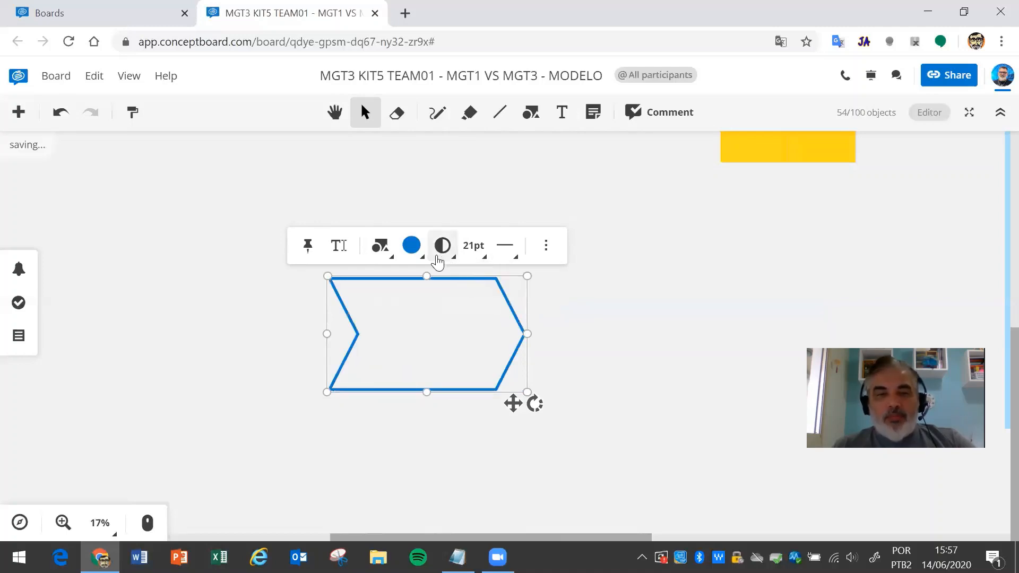
click(417, 253)
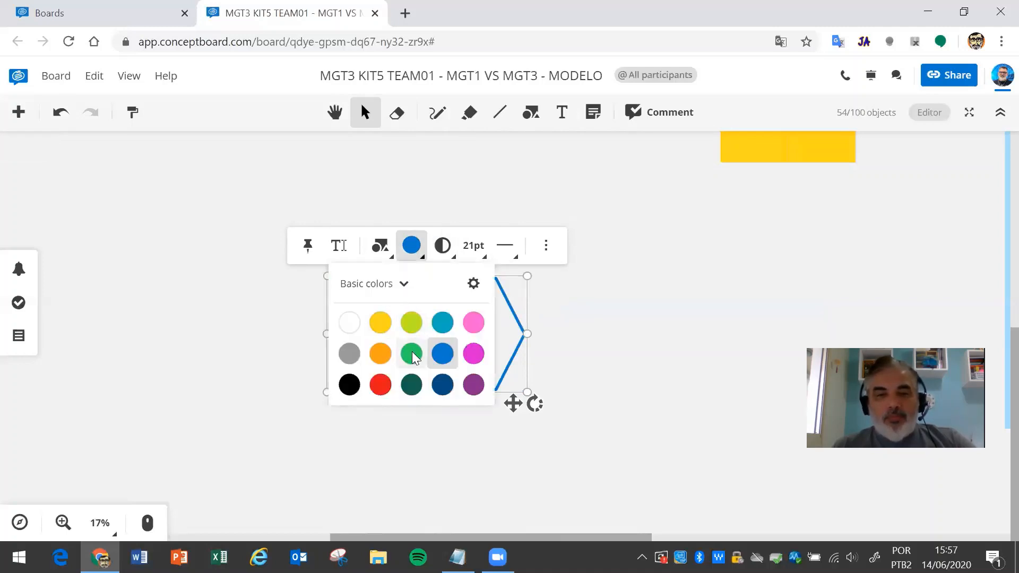
click(411, 354)
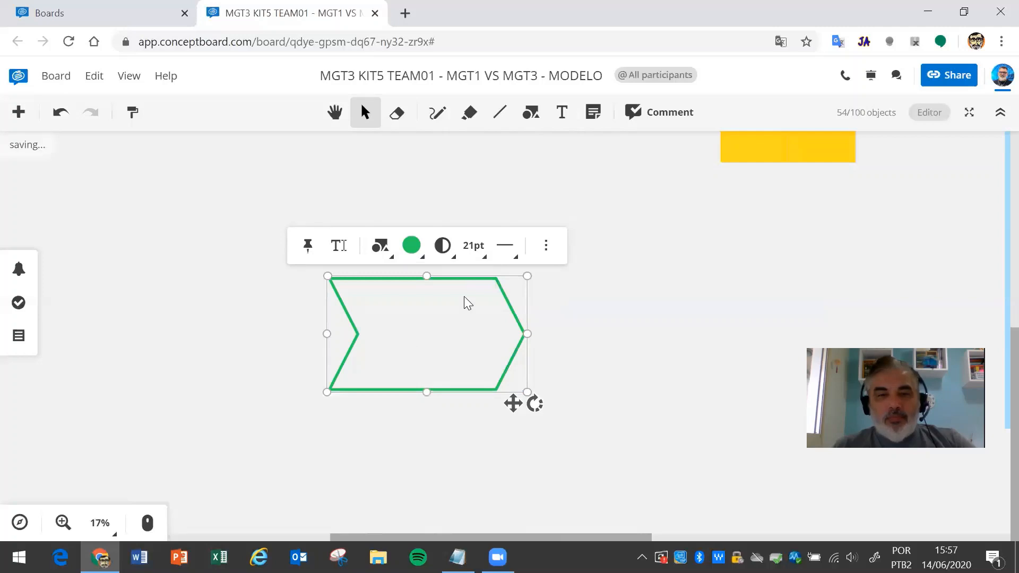
- Fill the chevron solid green
click(618, 315)
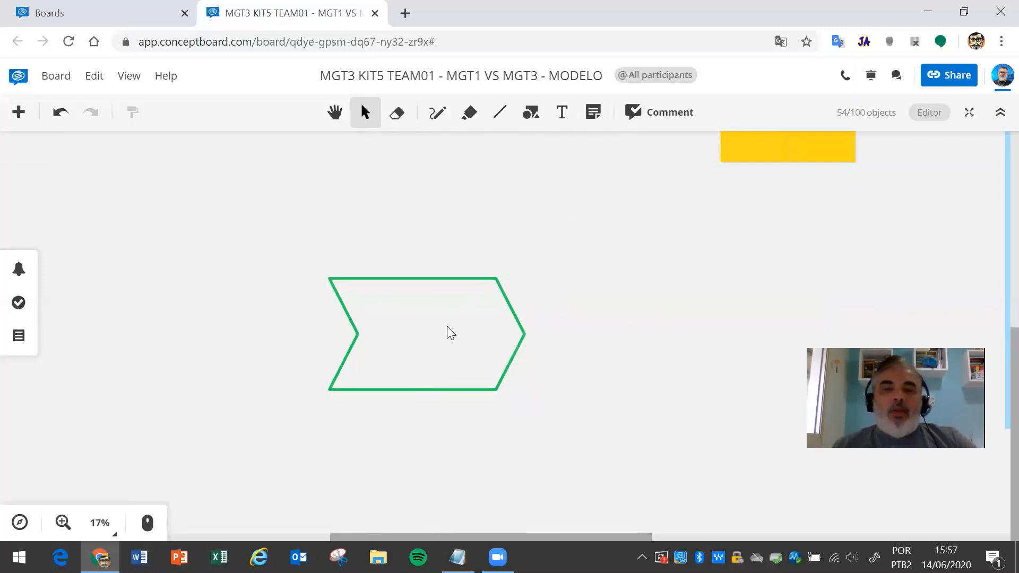
click(419, 278)
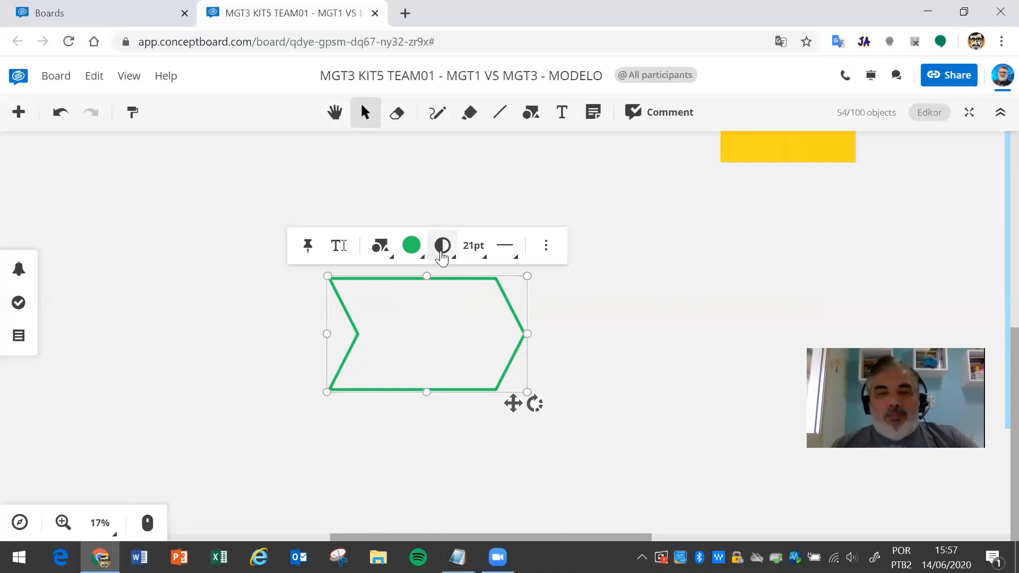
click(442, 247)
click(412, 285)
- Move the green chevron to the right and start editing its text
click(587, 294)
drag(459, 334, 575, 330)
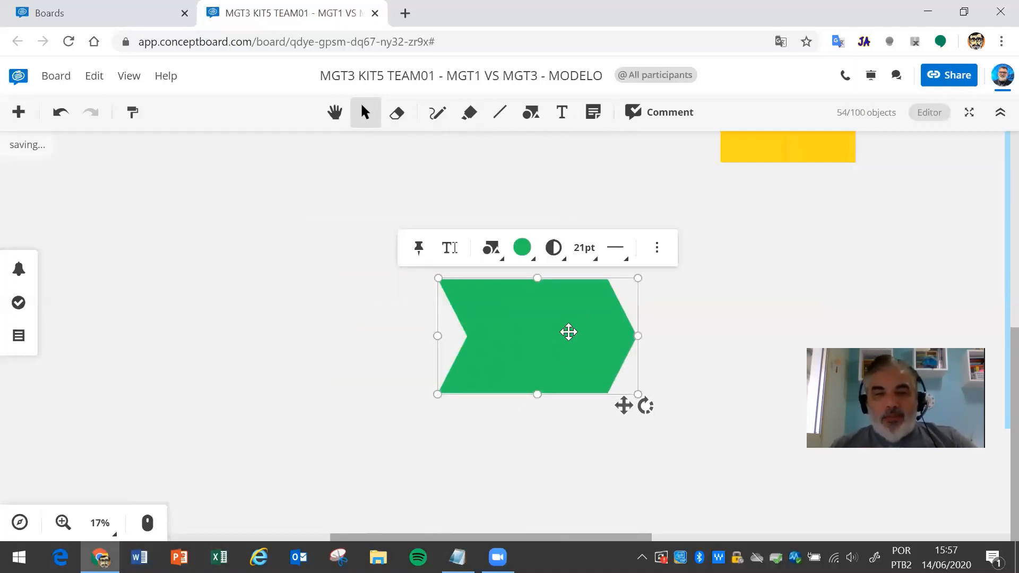
click(679, 369)
click(558, 330)
click(558, 330)
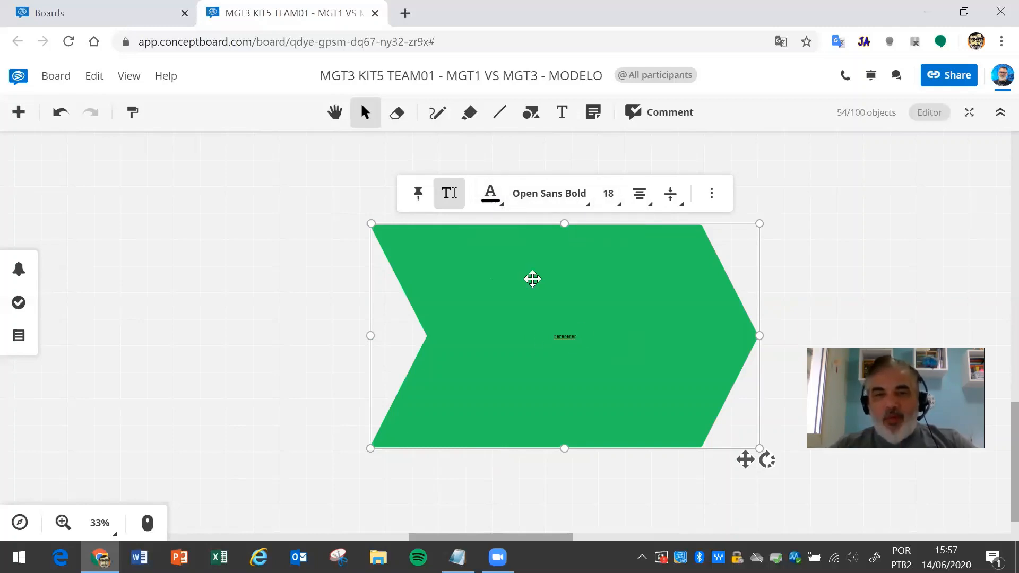
- Set the chevron text to size 96 and centre it horizontally
click(613, 211)
click(606, 417)
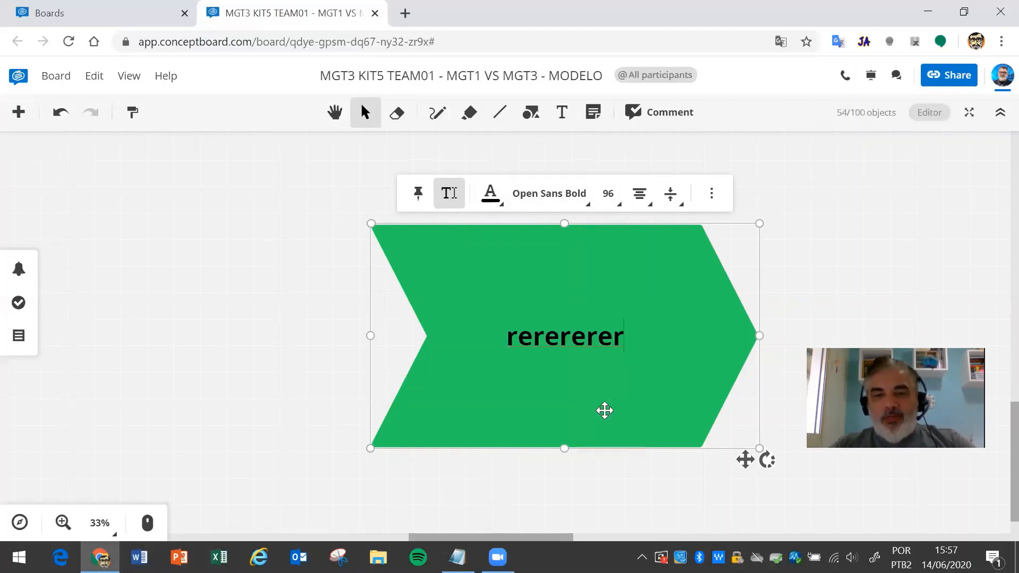
click(640, 194)
click(609, 234)
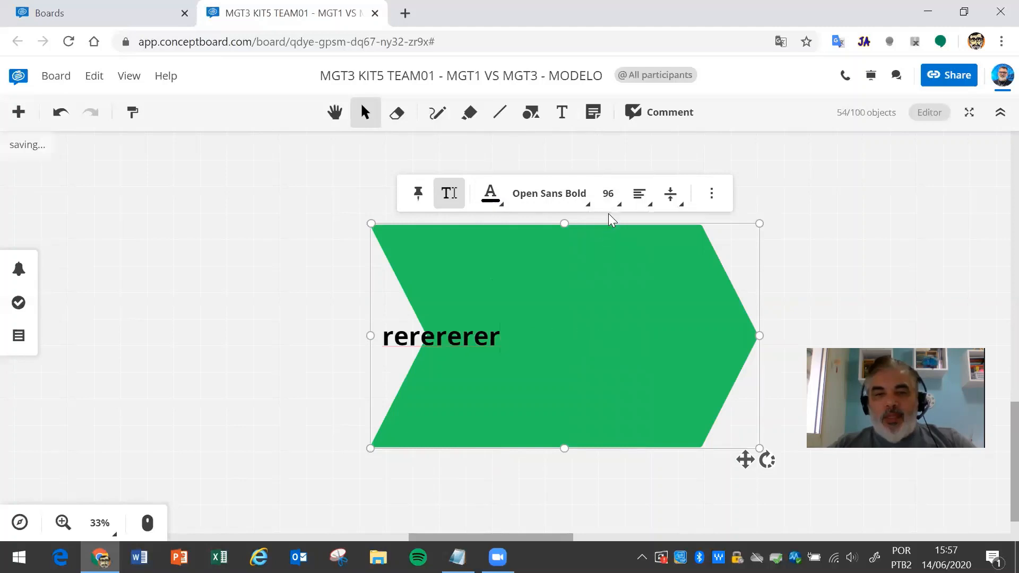
click(642, 201)
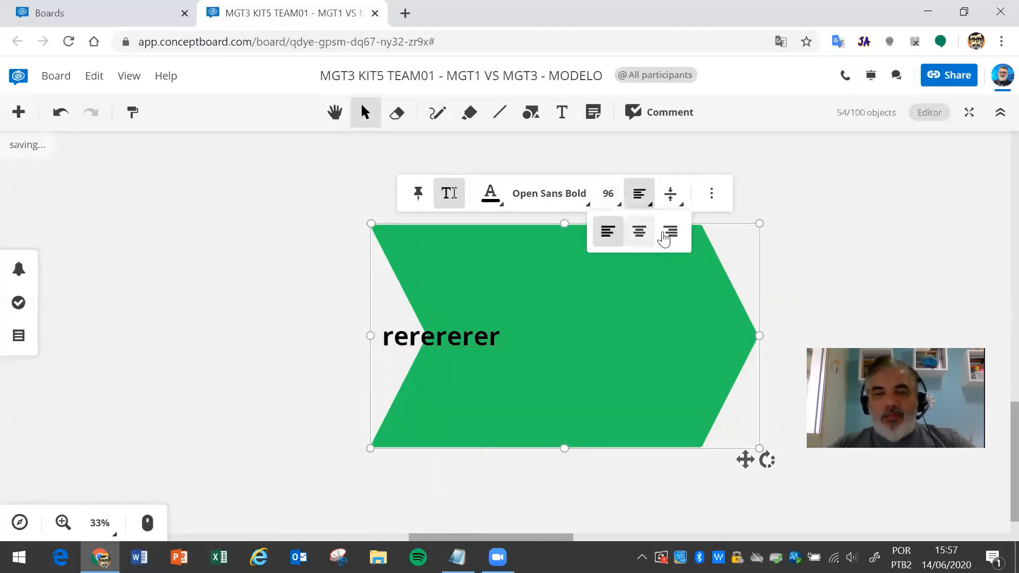
click(670, 233)
click(642, 204)
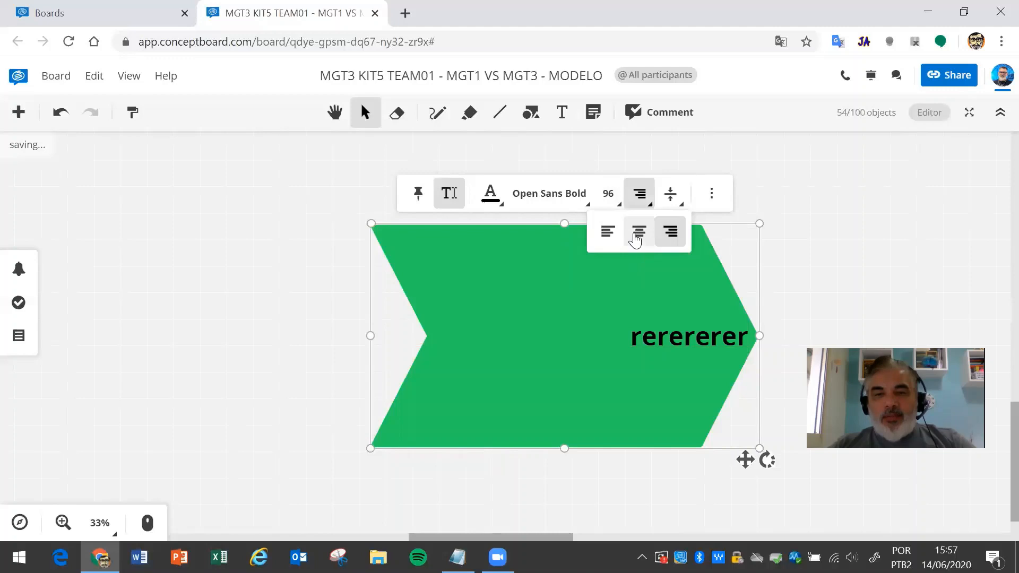
click(639, 233)
- After trying top and bottom, centre the text vertically in the chevron
click(681, 206)
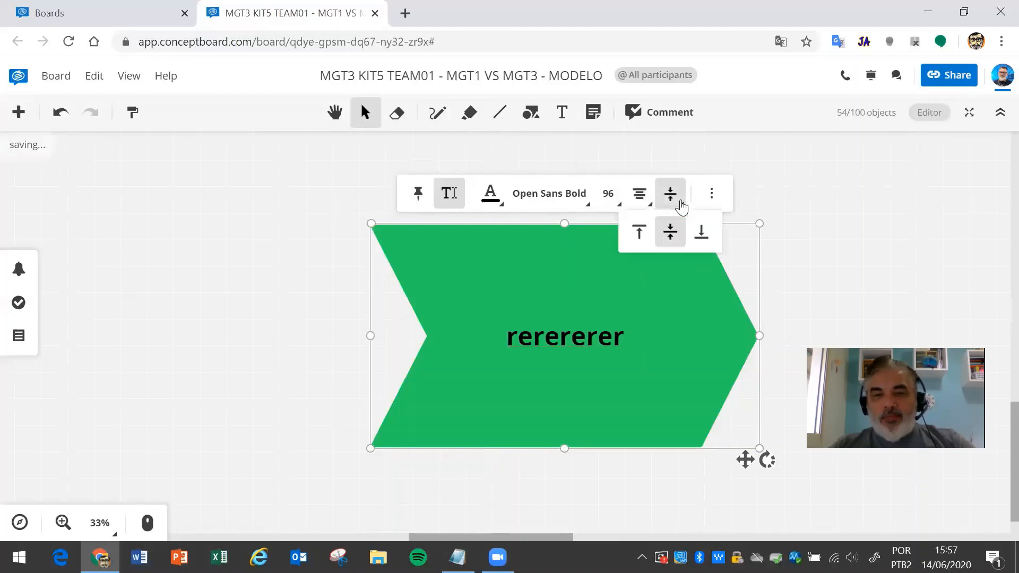
click(639, 232)
click(671, 202)
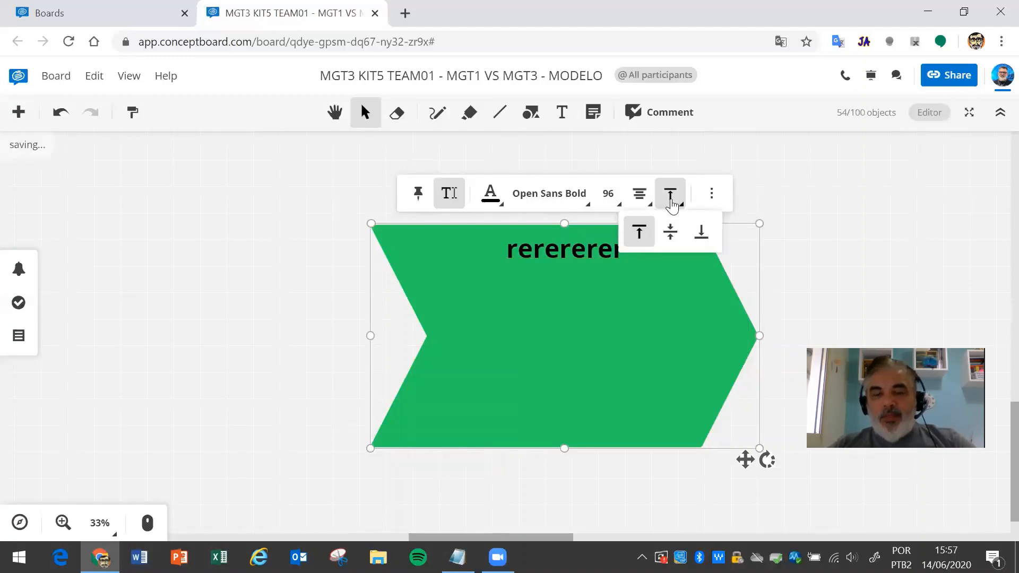
click(671, 204)
click(673, 202)
click(701, 232)
click(673, 204)
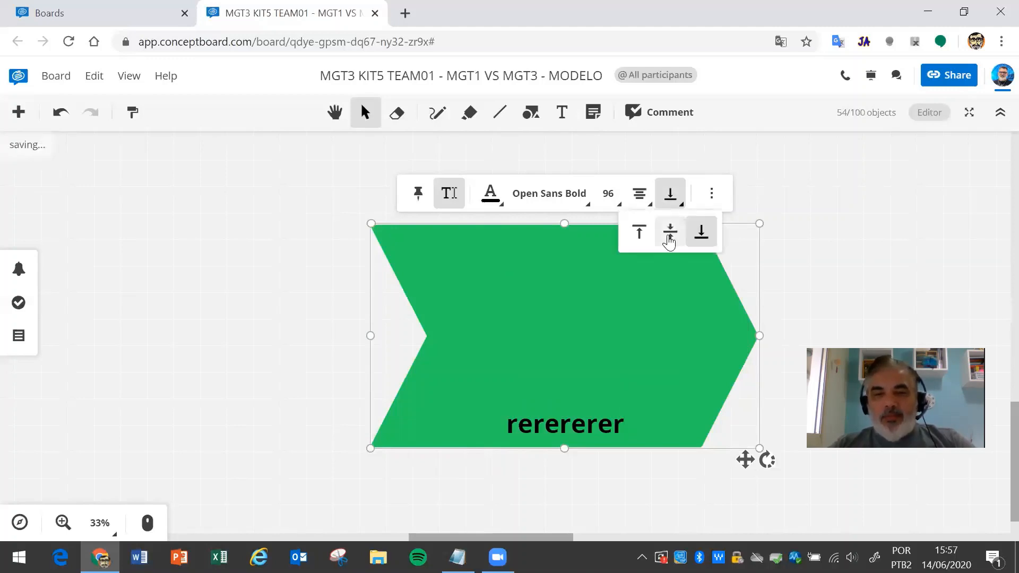
click(669, 238)
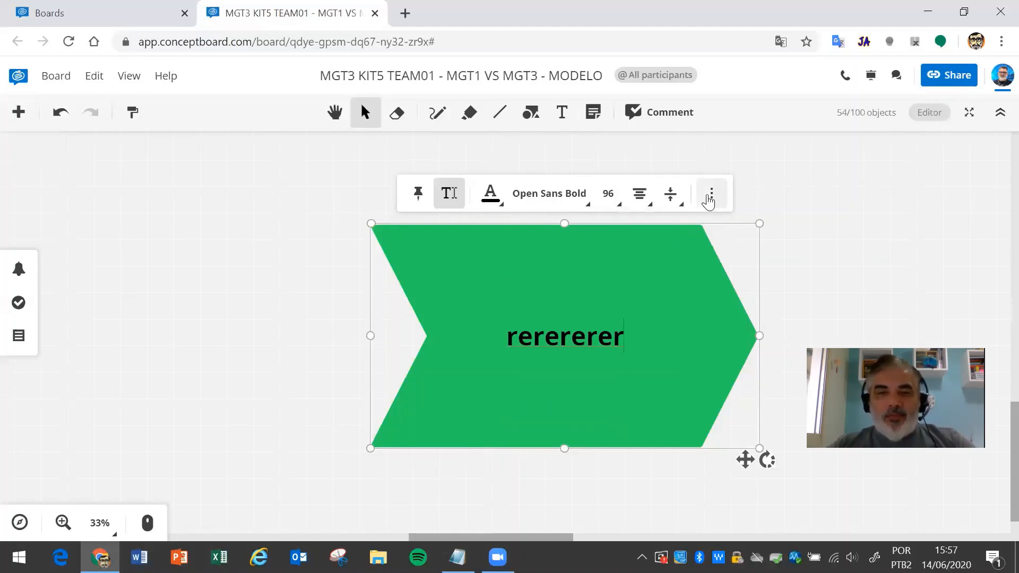
- Switch the rerererer text to the Chewy font in blue
click(580, 203)
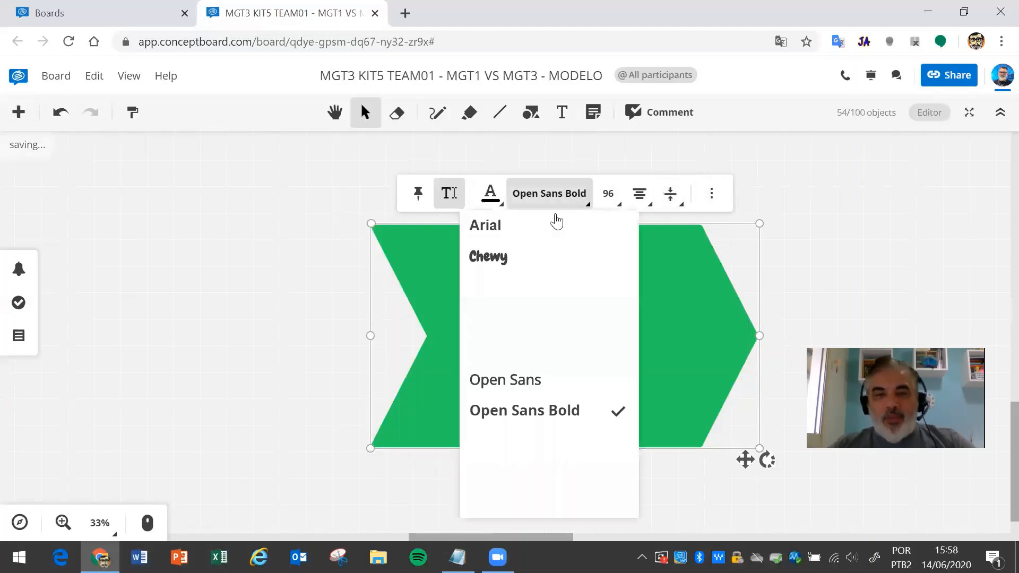
click(516, 259)
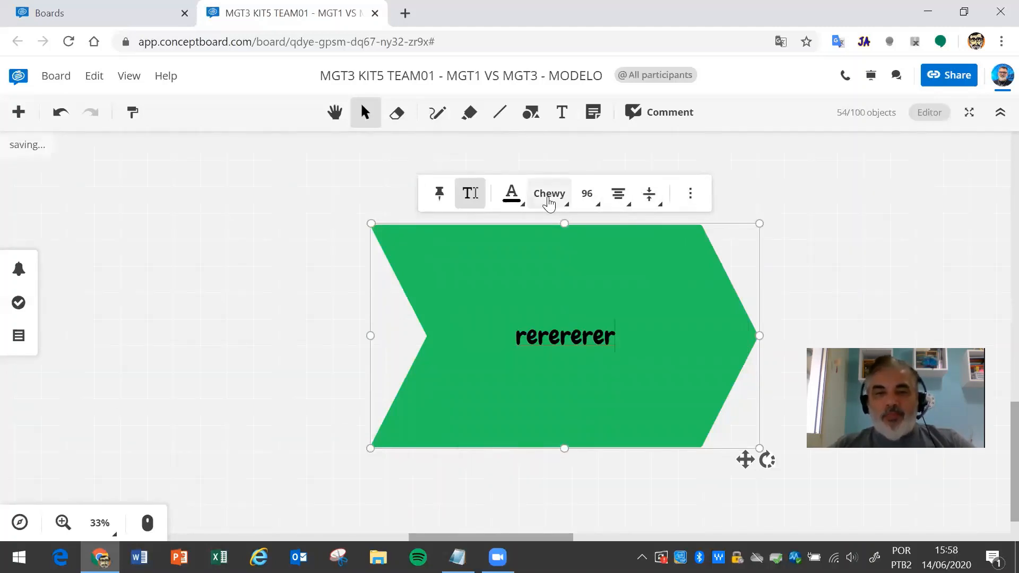
click(522, 208)
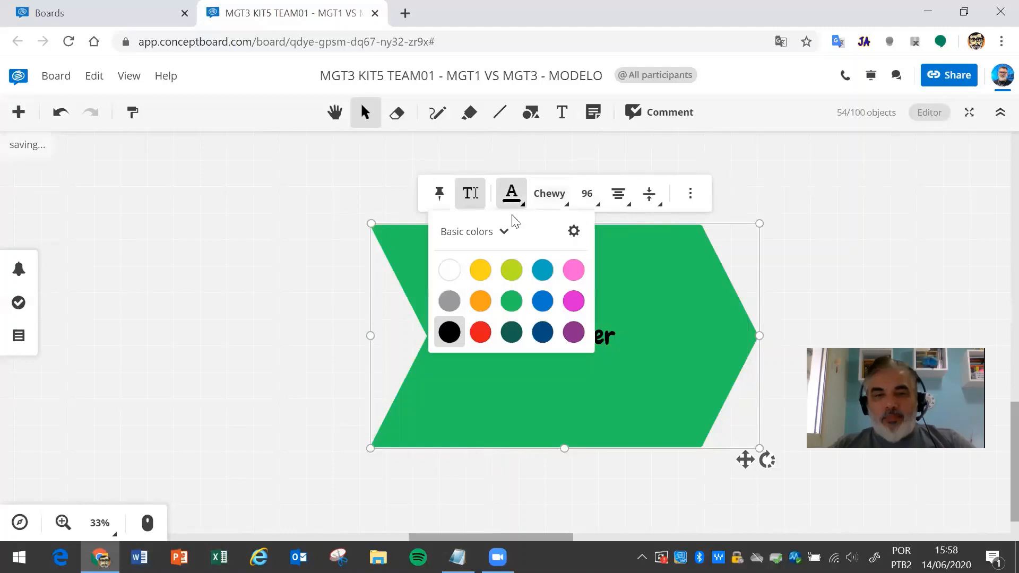
click(538, 298)
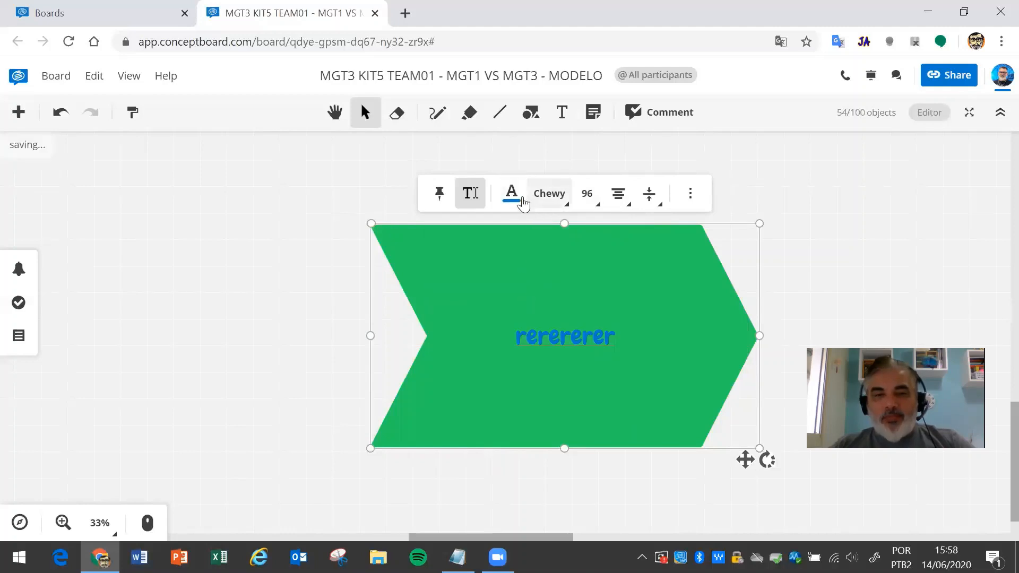
click(691, 197)
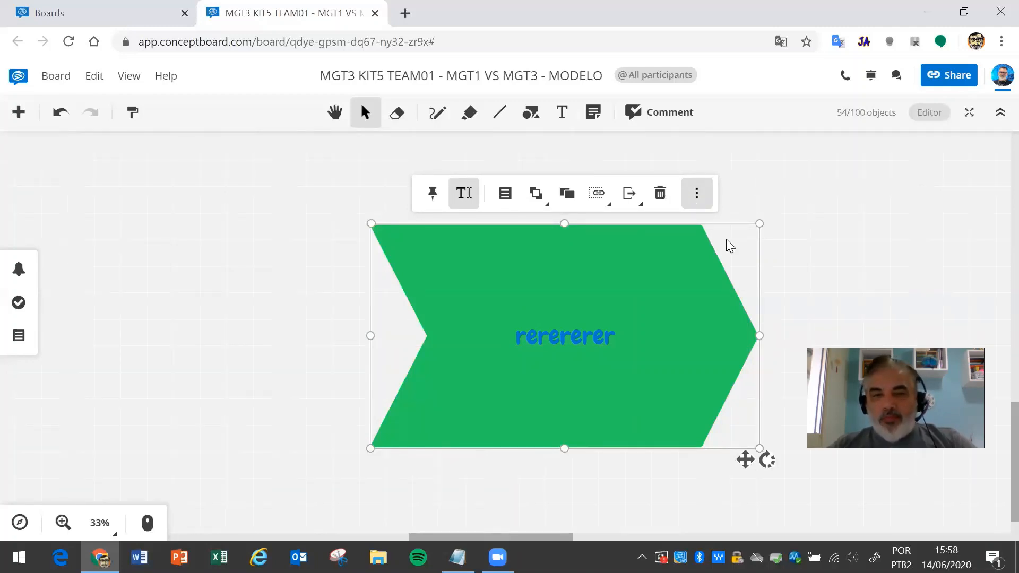
- Duplicate the green chevron and move the copy down and to the left
click(601, 197)
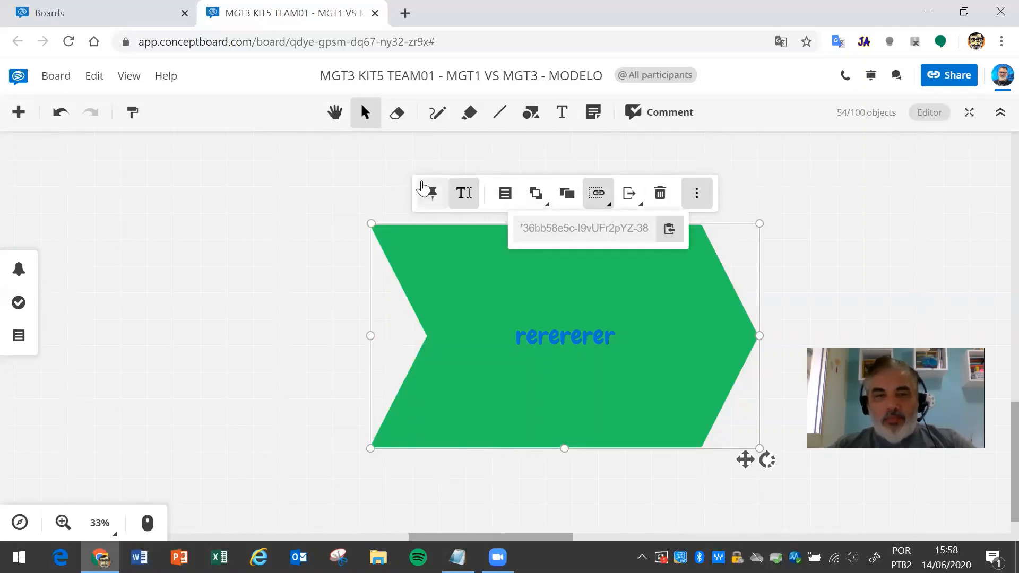
click(341, 185)
drag(455, 251, 454, 256)
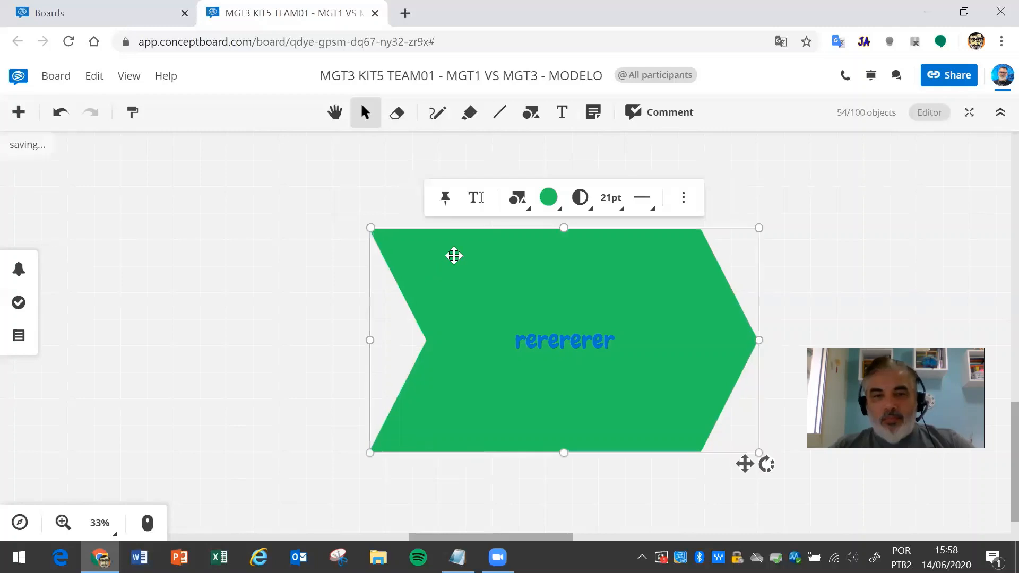
click(684, 204)
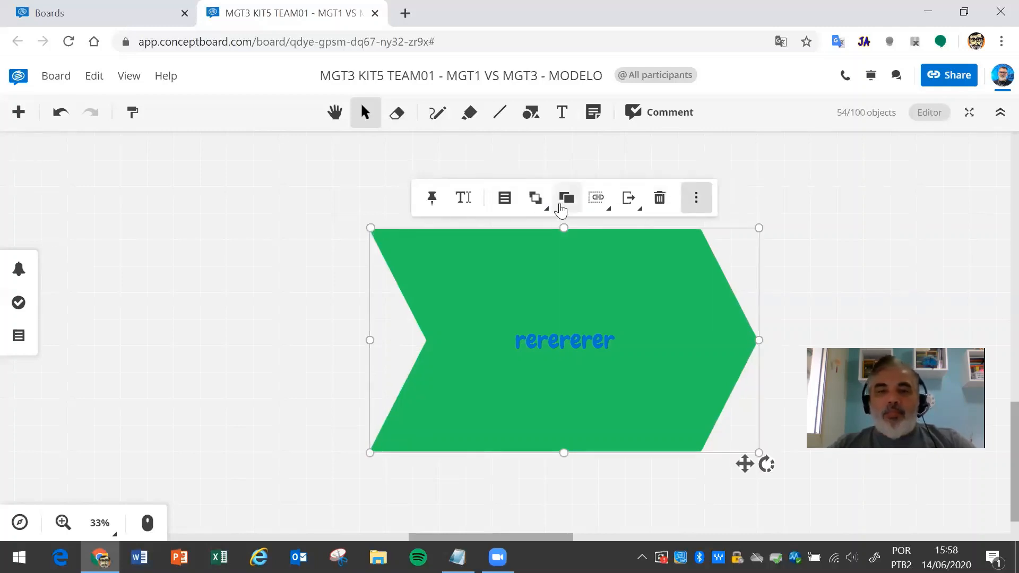
click(567, 201)
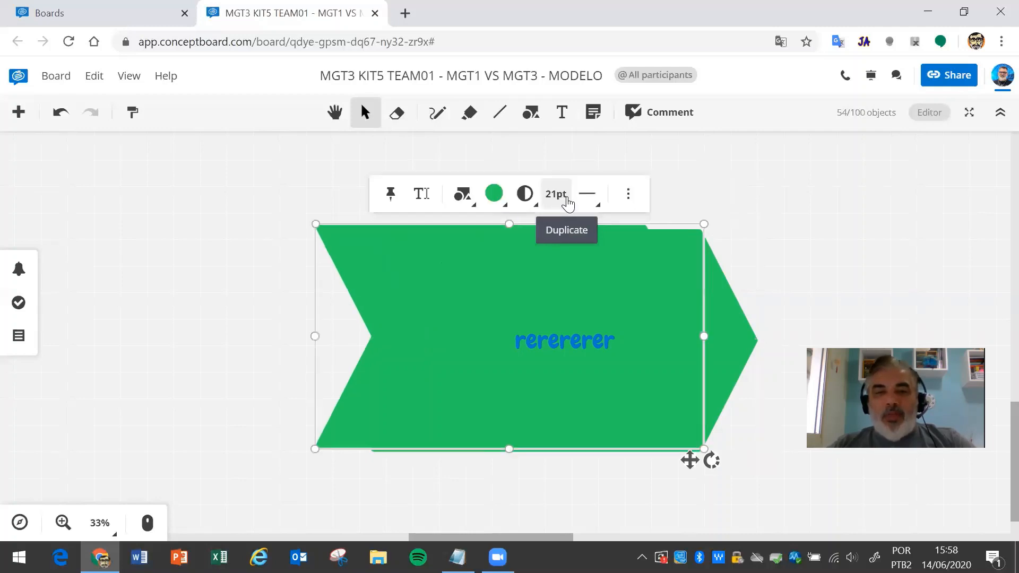
drag(330, 229, 166, 270)
- Recolour the right-hand chevron lime, then select both chevrons
click(146, 190)
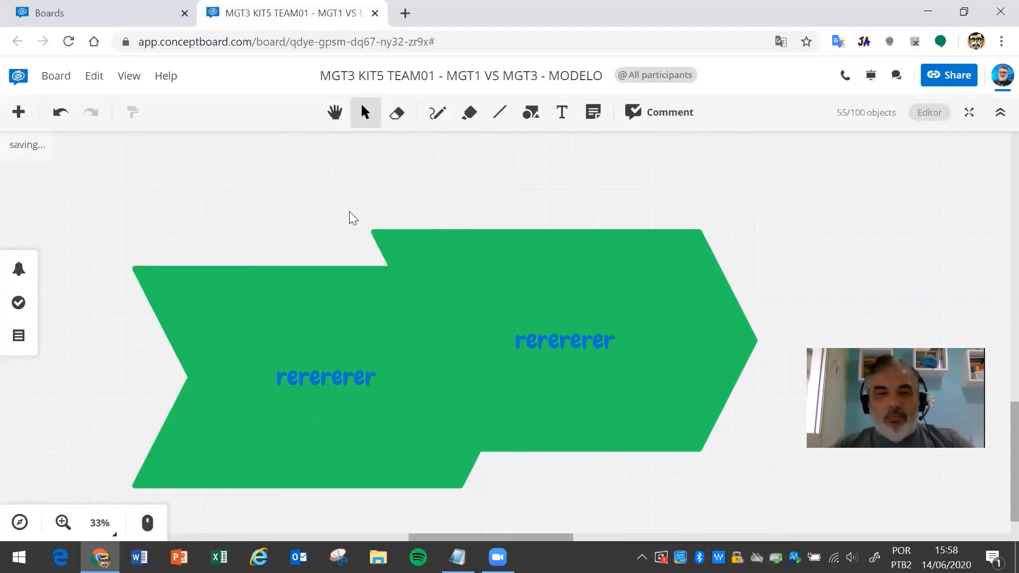
click(392, 236)
click(562, 204)
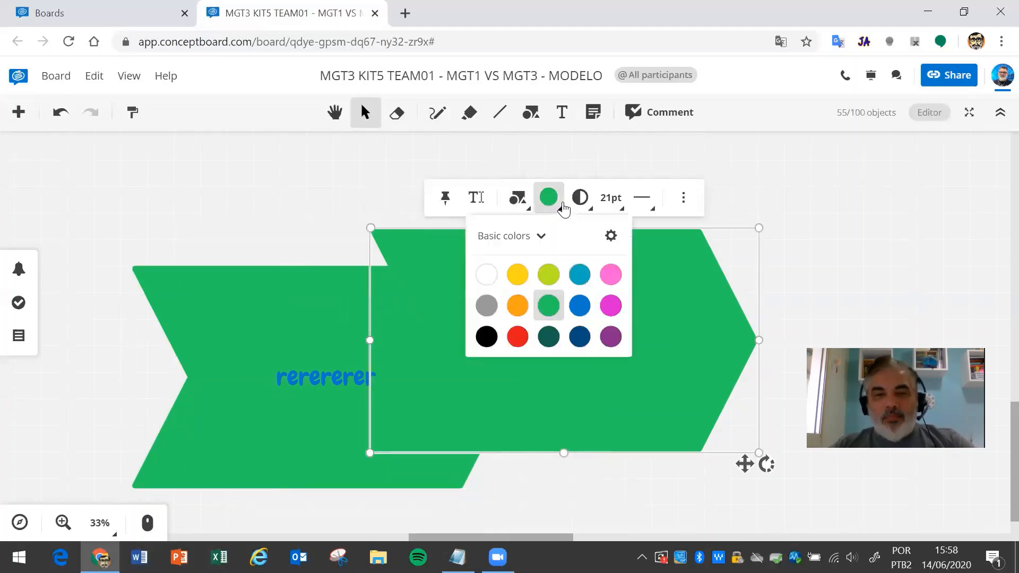
click(548, 274)
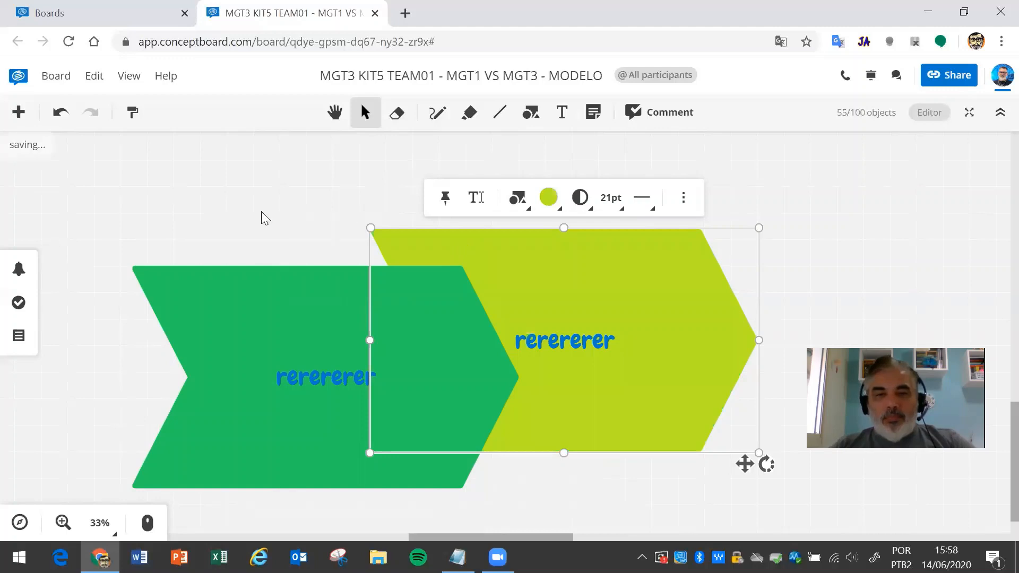
click(261, 213)
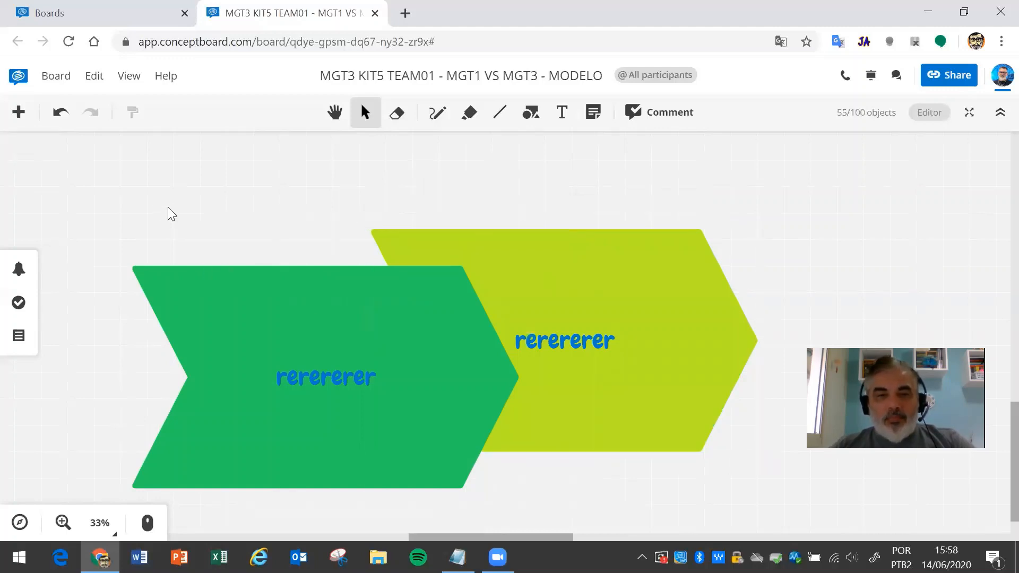
scroll(168, 207, down, 2)
drag(619, 445, 122, 191)
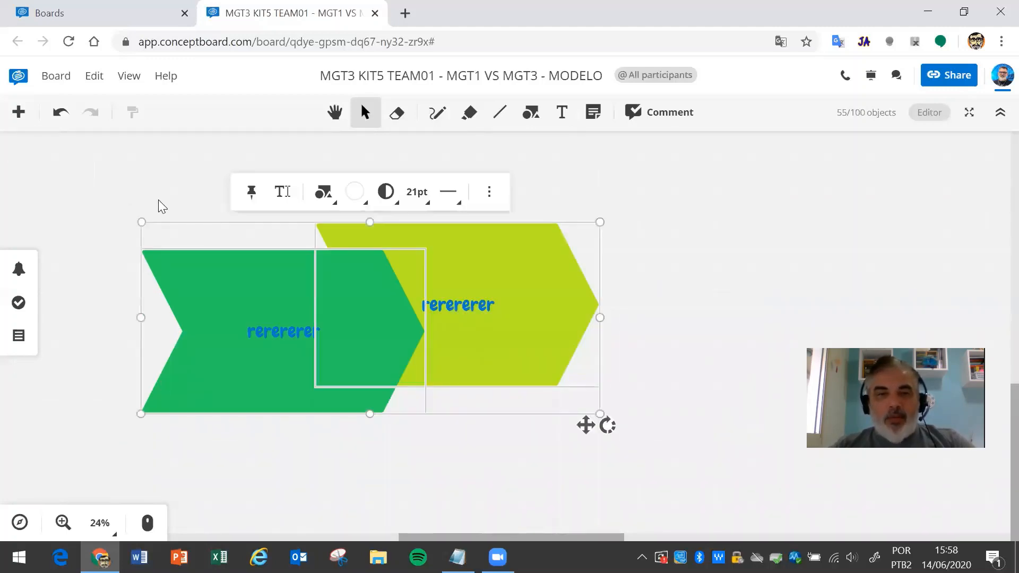
- Bring both selected chevrons to the front
click(490, 198)
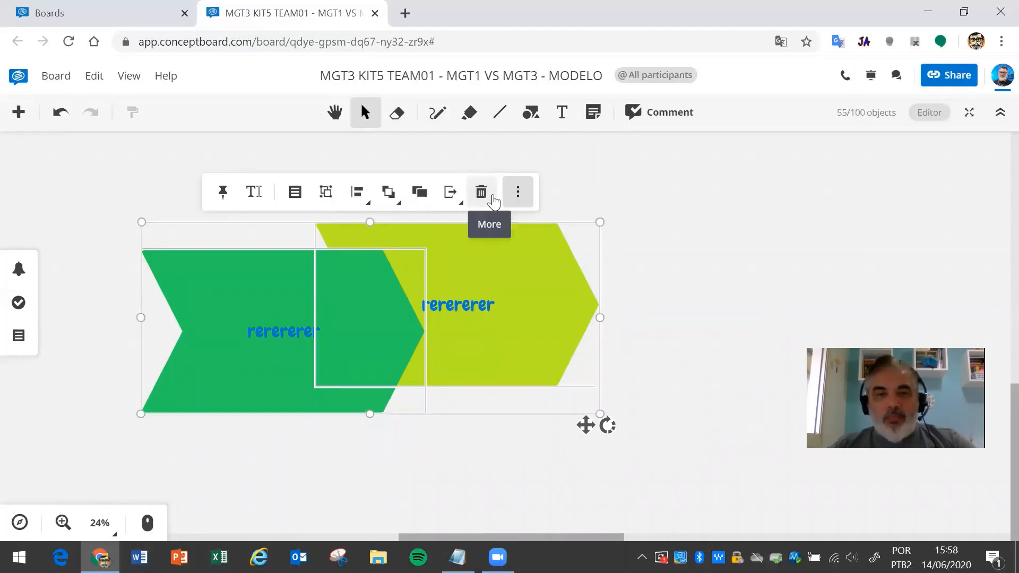
click(399, 206)
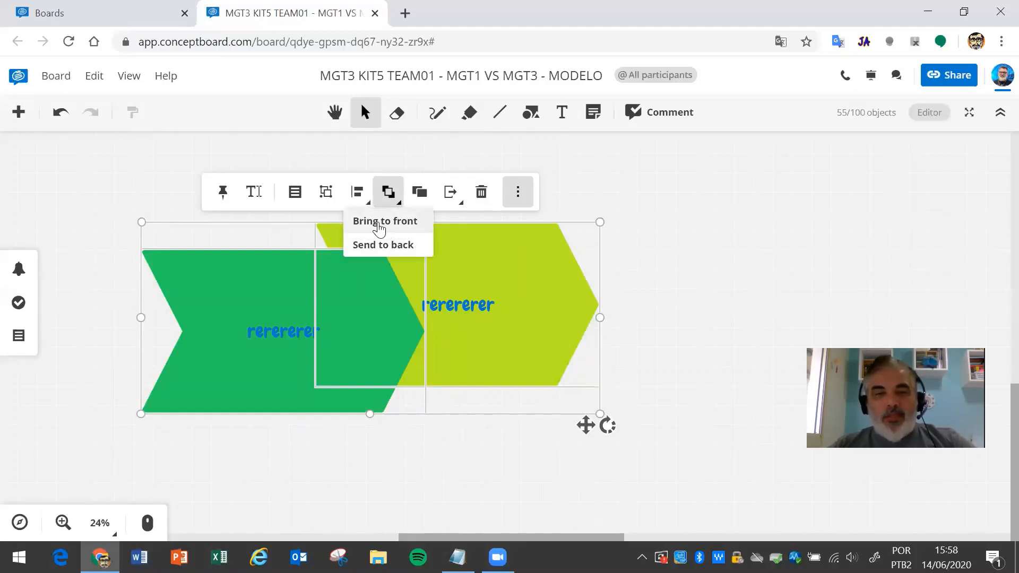
click(634, 193)
- Send the green chevron to the back, behind the lime one
click(334, 325)
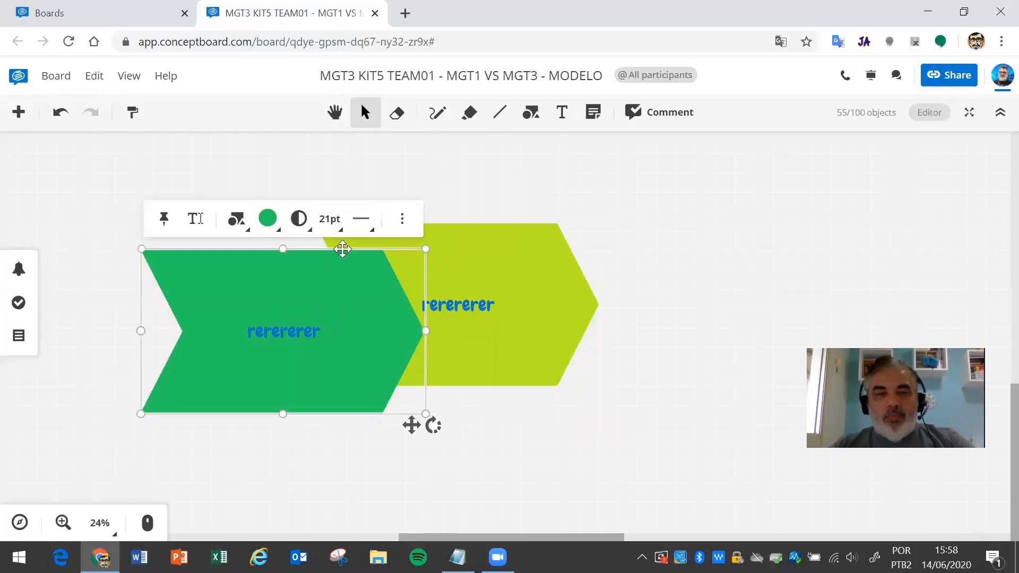
click(402, 226)
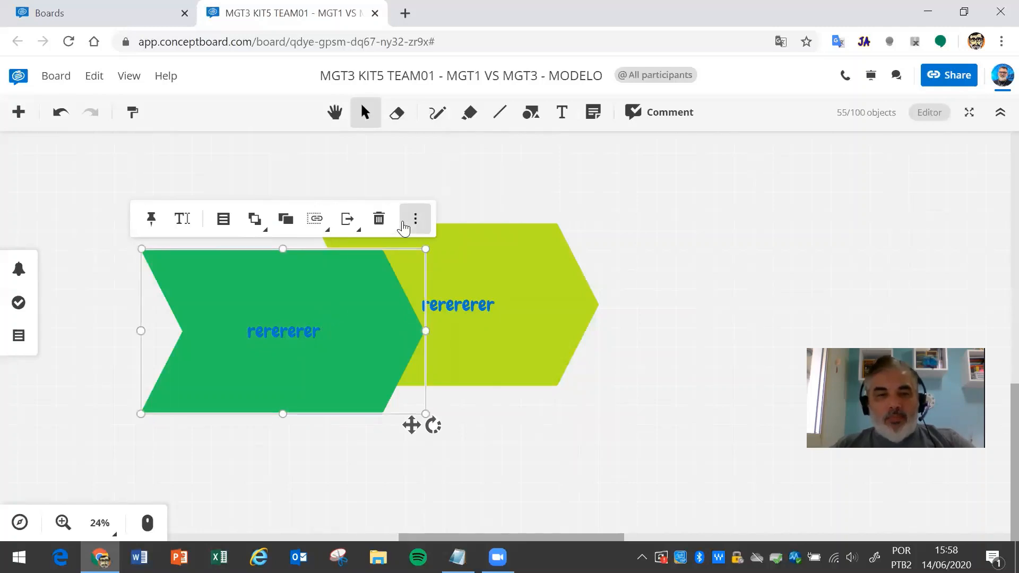
click(260, 234)
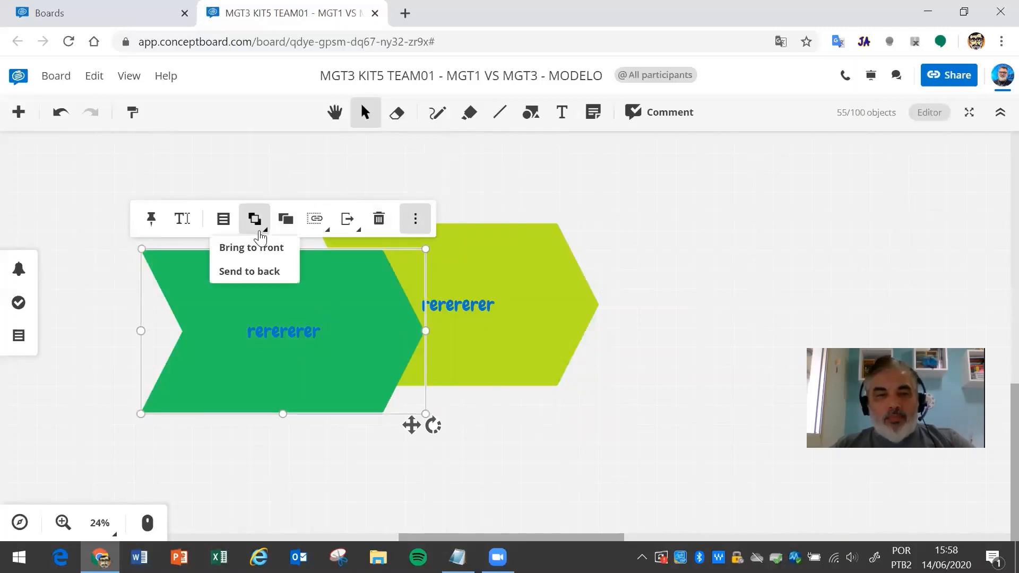
click(255, 271)
click(615, 255)
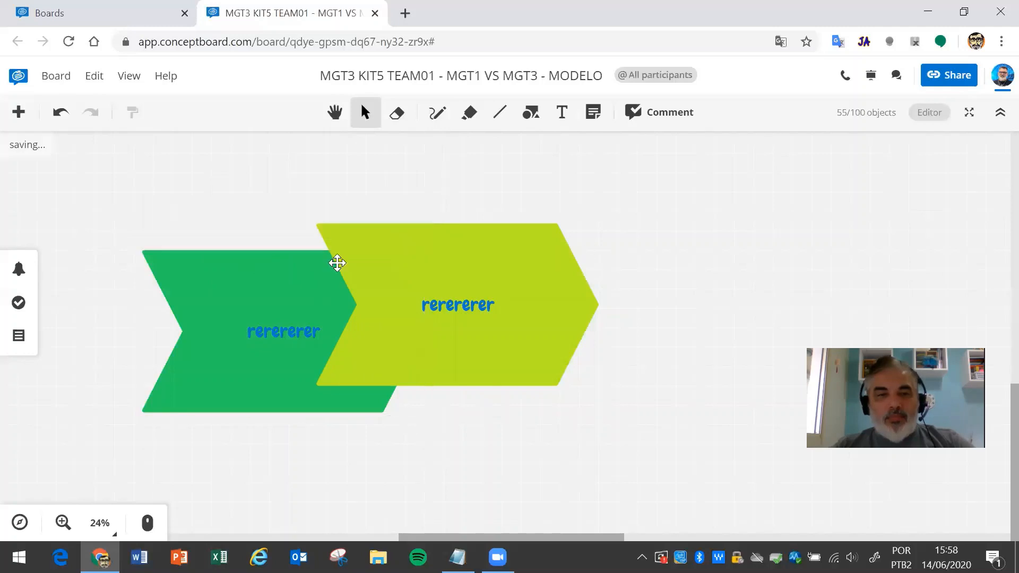
drag(94, 156, 665, 469)
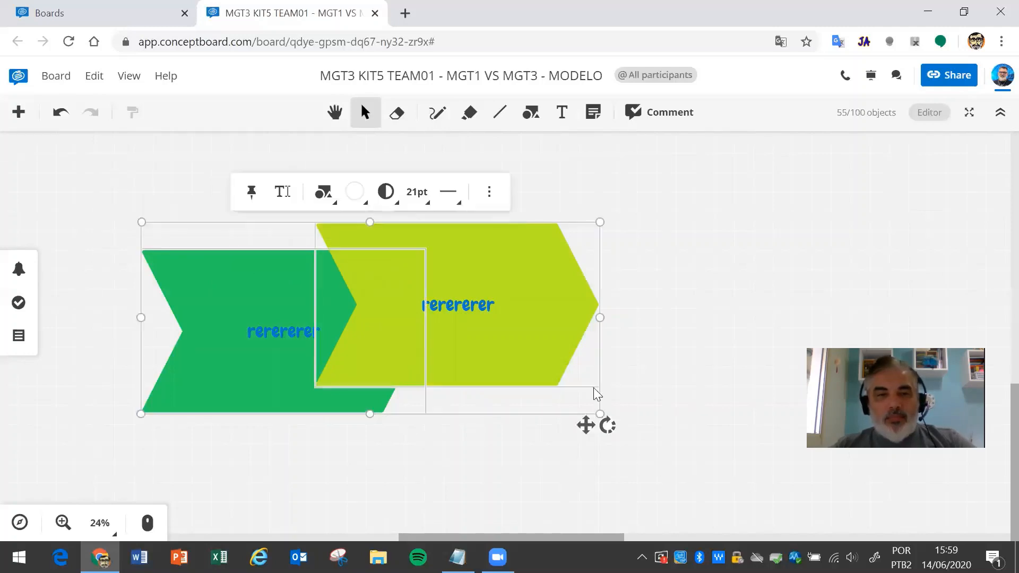
click(488, 192)
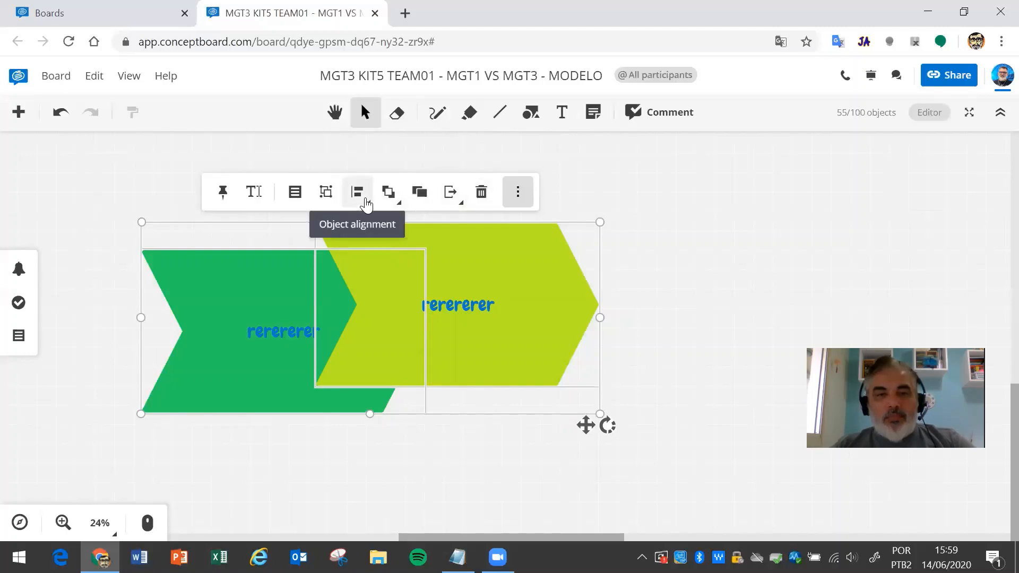
- Arrange both chevrons in a 2-column, 1-row grid and group them
click(366, 204)
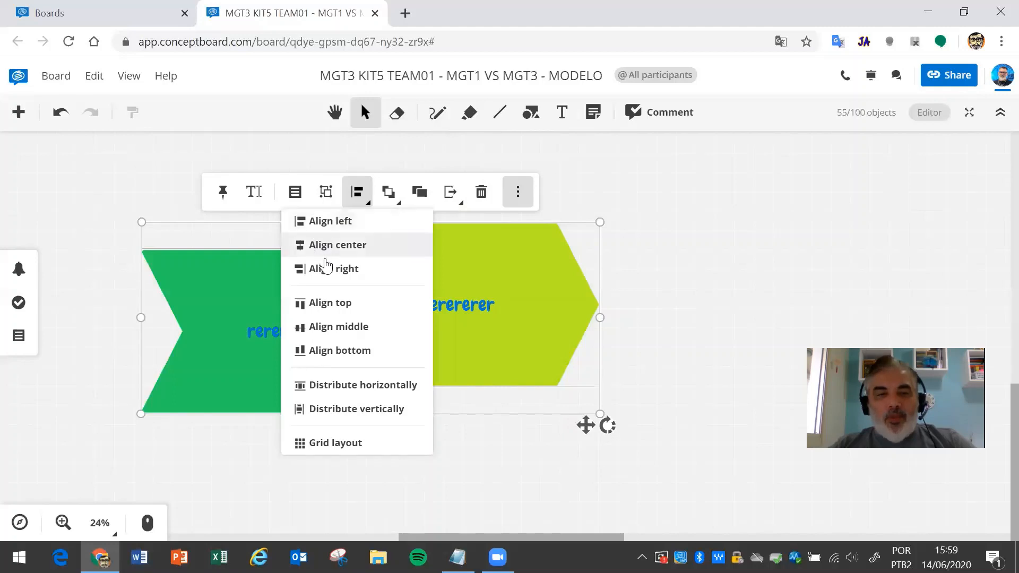
click(335, 444)
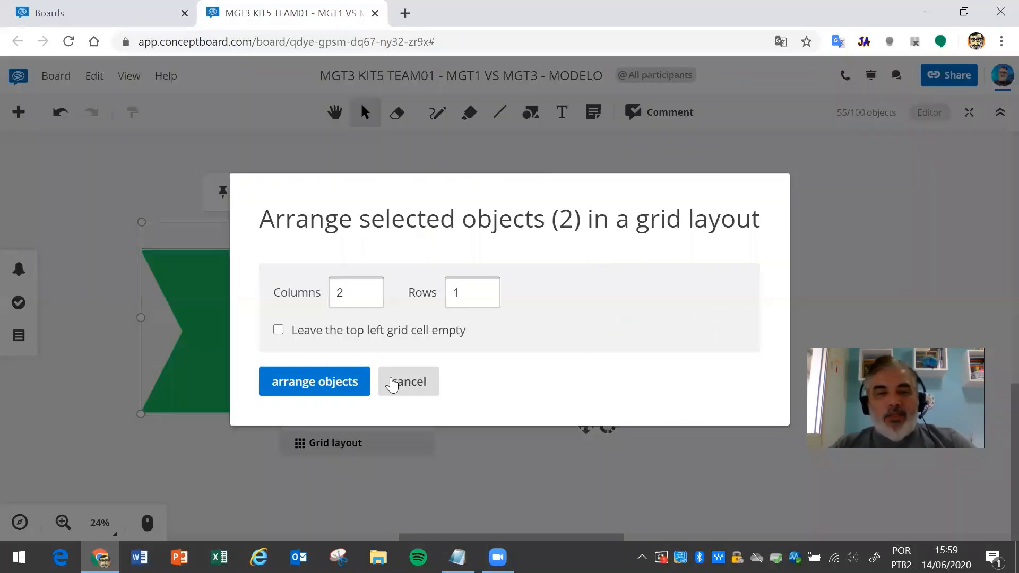
click(320, 383)
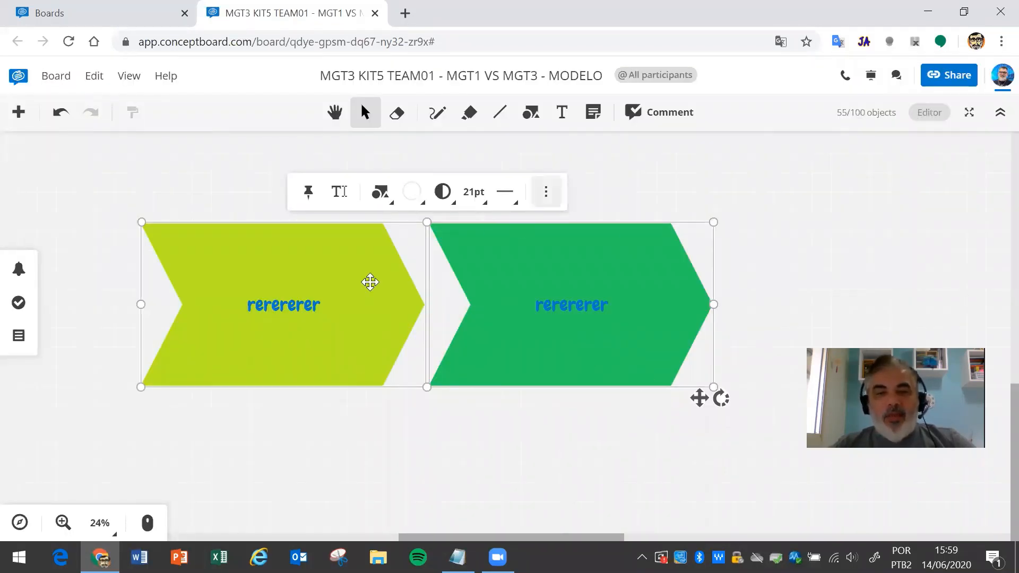
click(529, 484)
drag(776, 445, 79, 192)
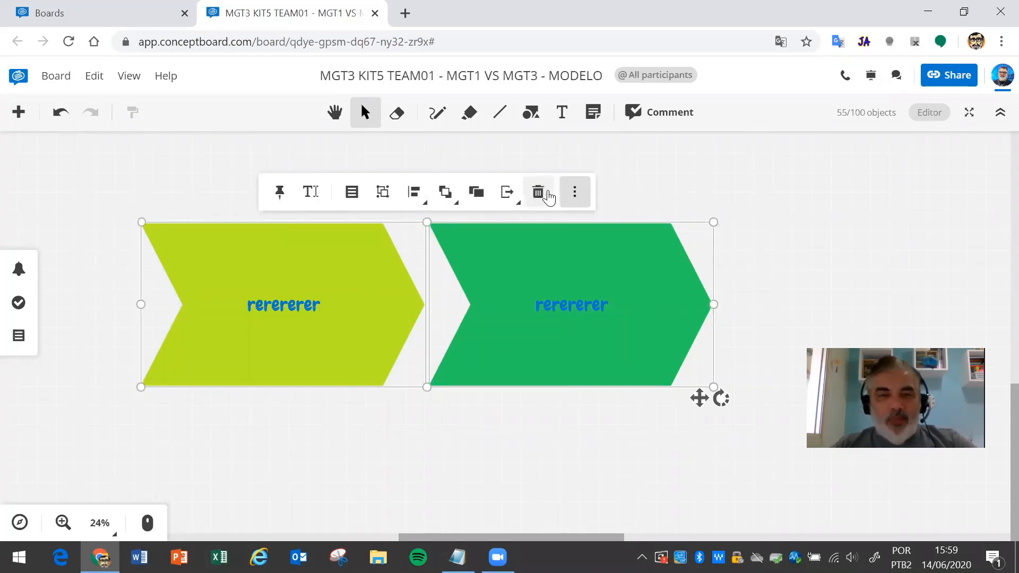
click(383, 193)
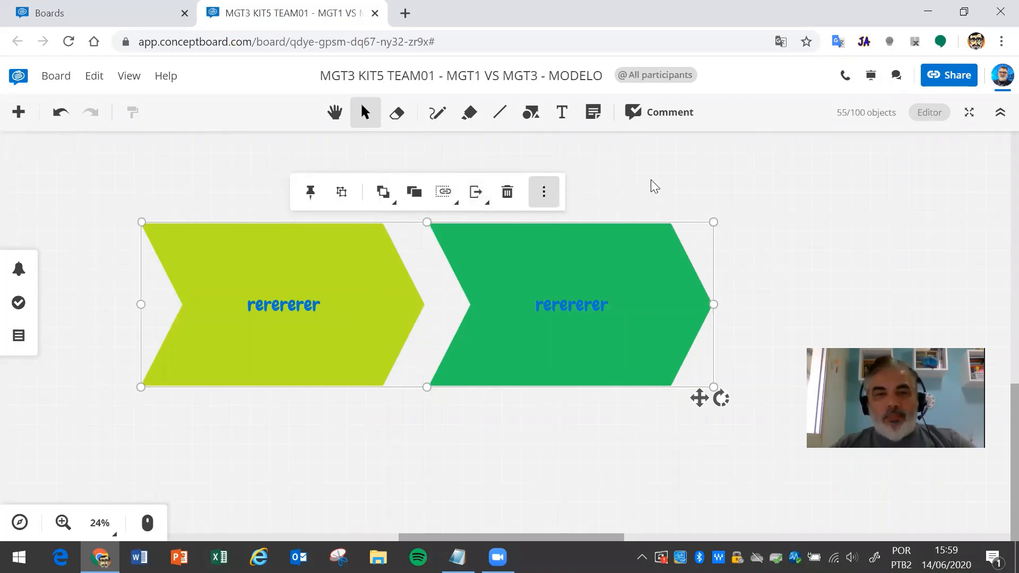
- Select the chevrons, then add a widened 'ddddsdsdsd' text box on empty board space
click(508, 192)
scroll(447, 189, down, 5)
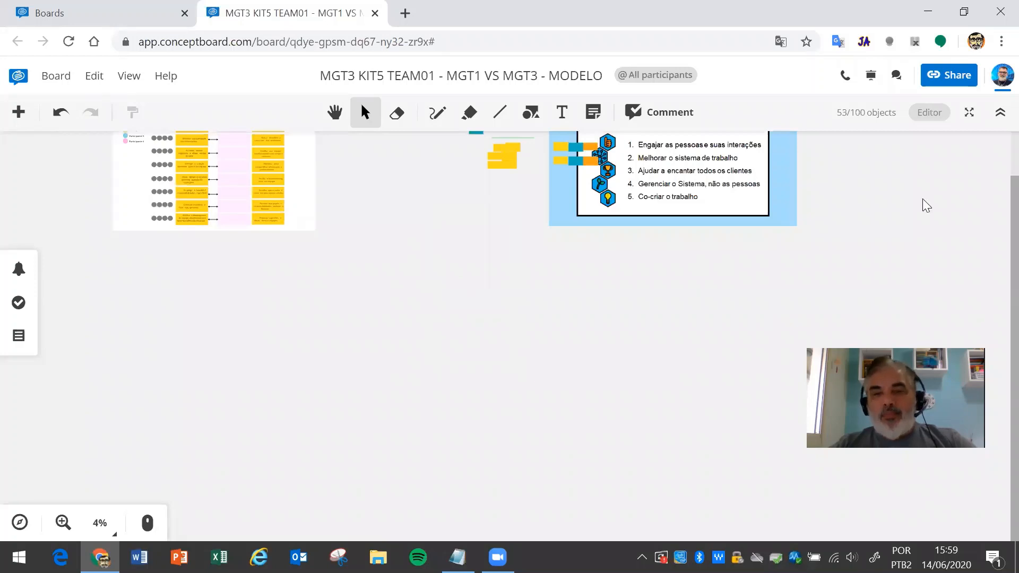
drag(994, 222, 994, 129)
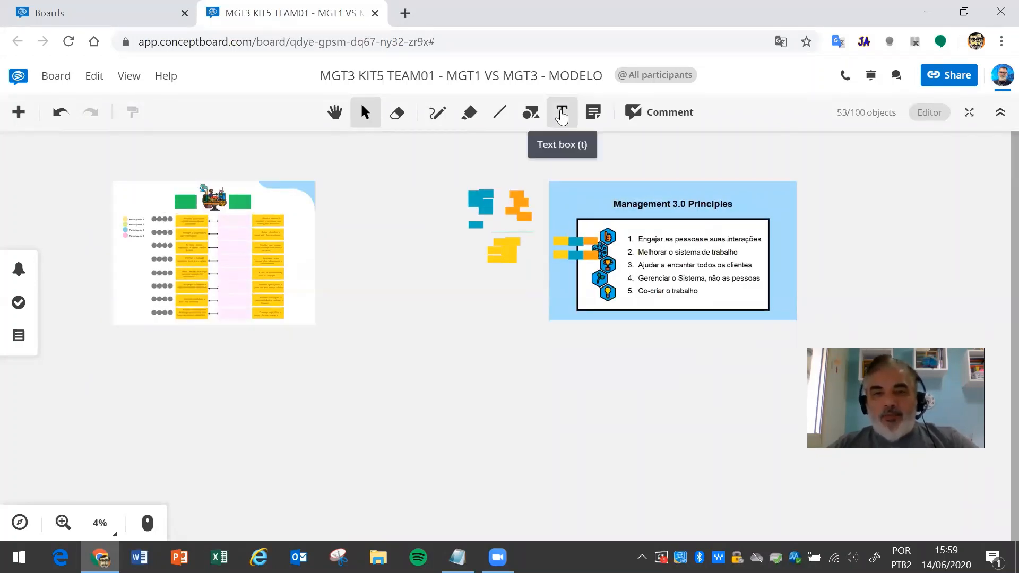
click(562, 116)
click(398, 358)
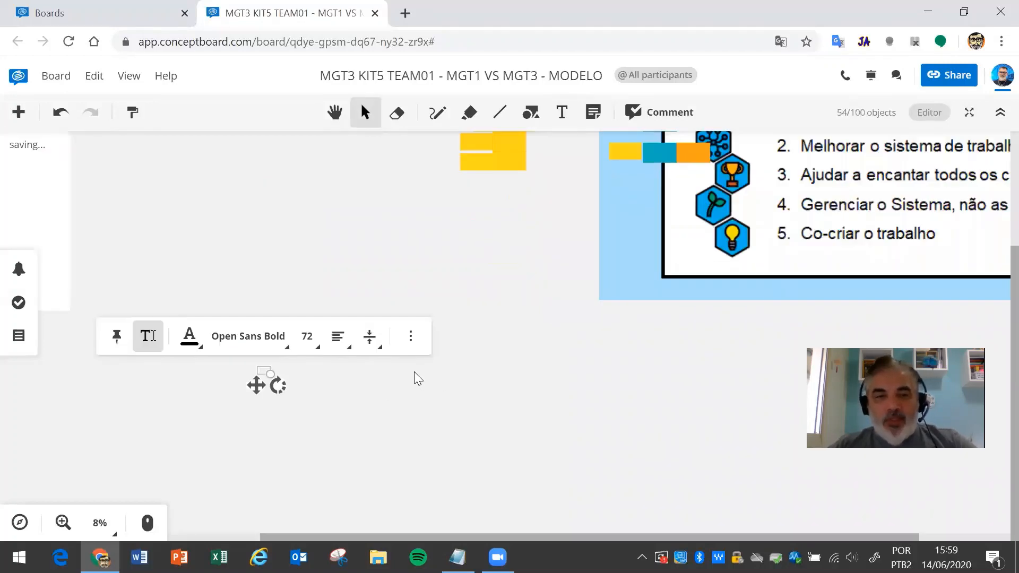
text(ddddsdsdsd)
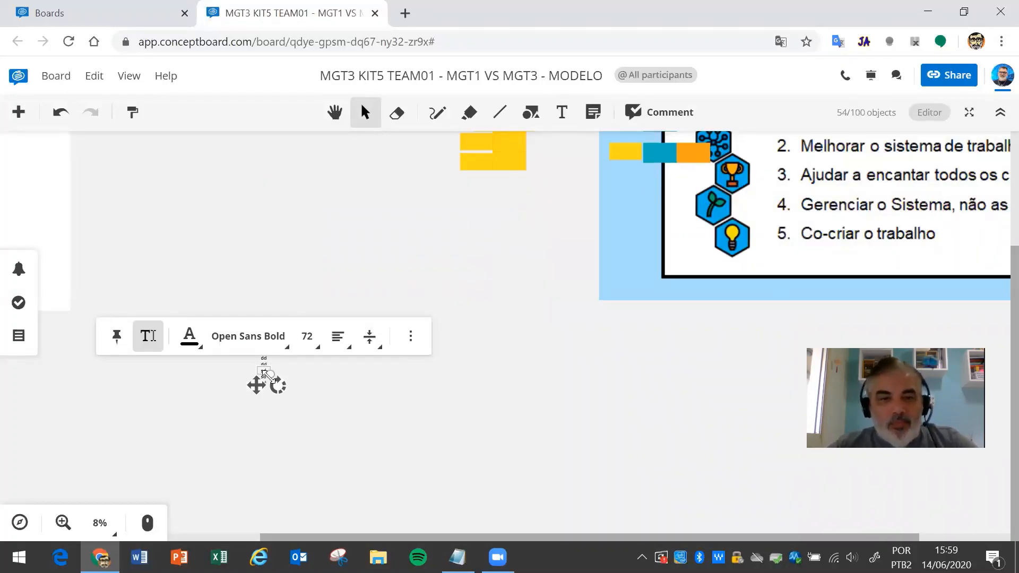
drag(350, 397, 461, 425)
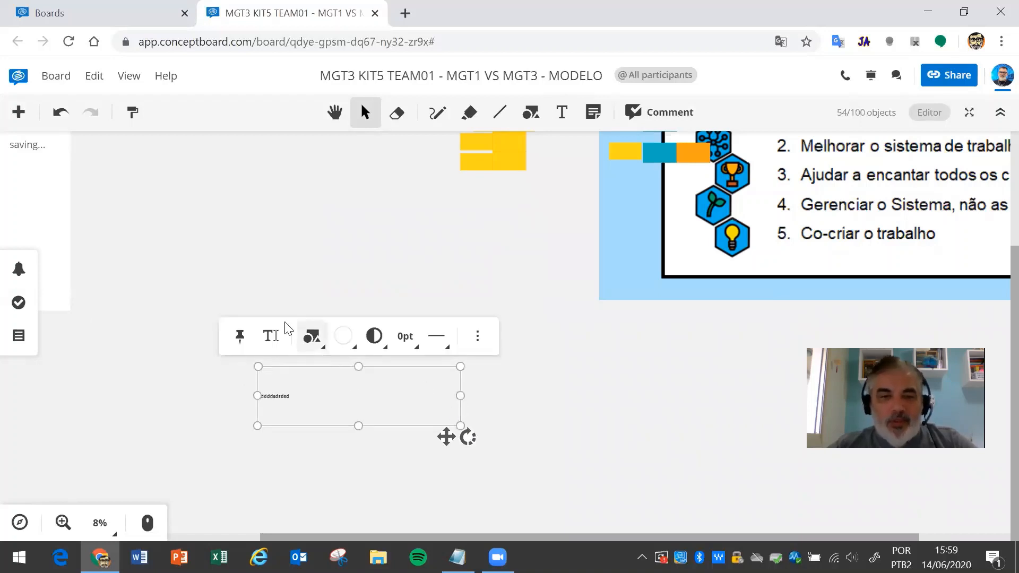
- Give the text box a 13pt border, lime text and size 120, narrow it, then delete it
click(407, 348)
click(396, 501)
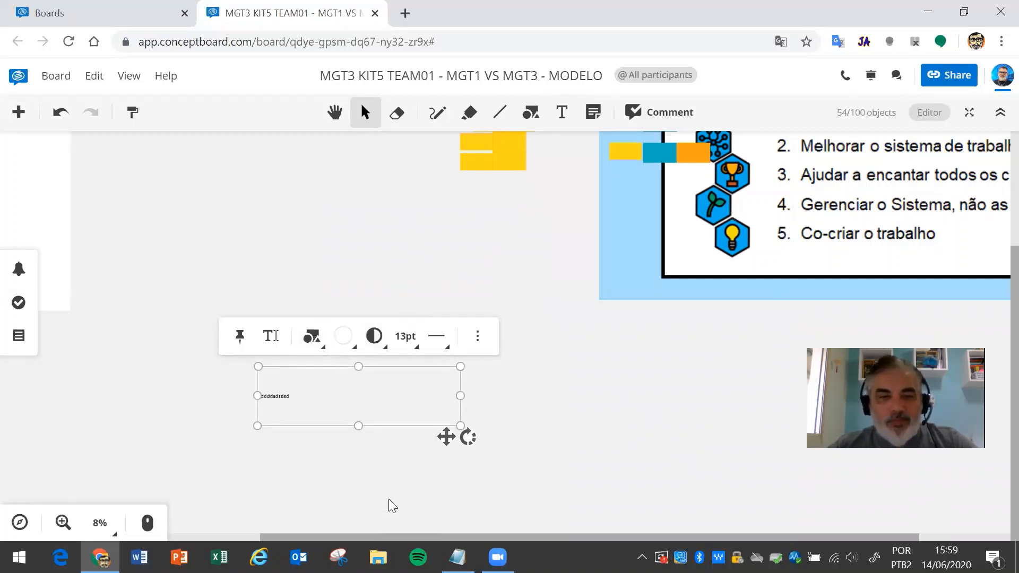
click(272, 337)
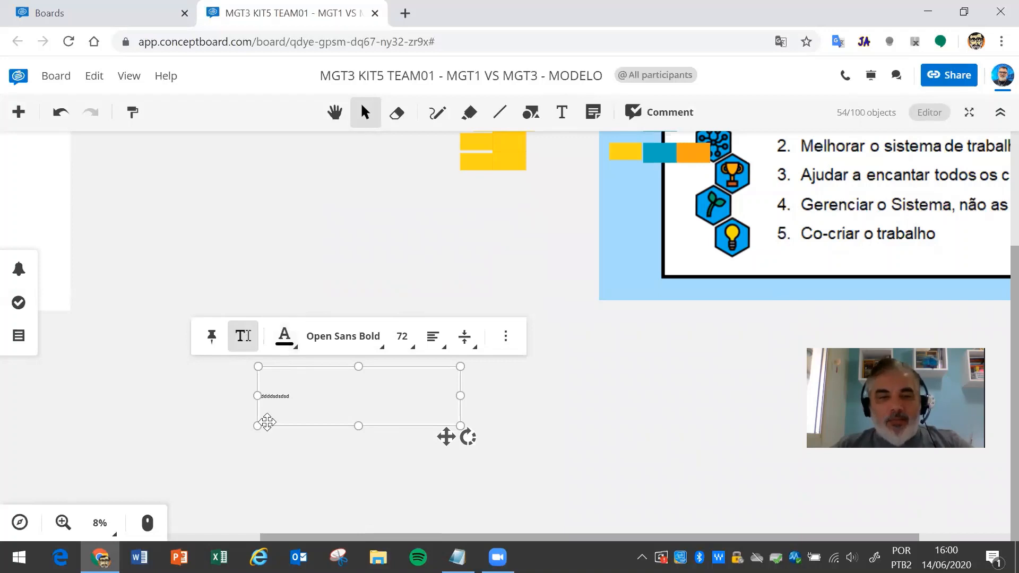
click(290, 346)
click(292, 419)
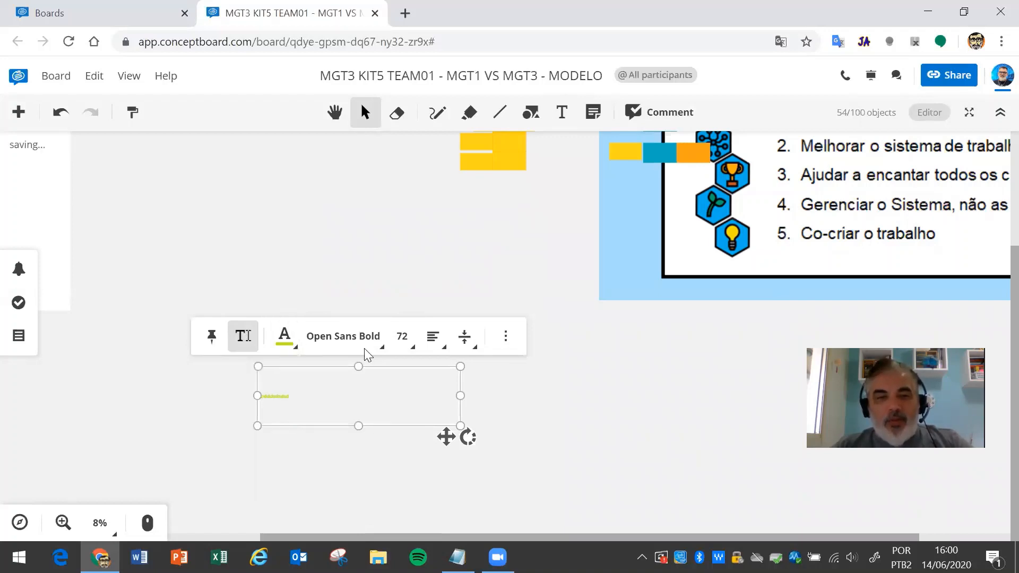
click(403, 338)
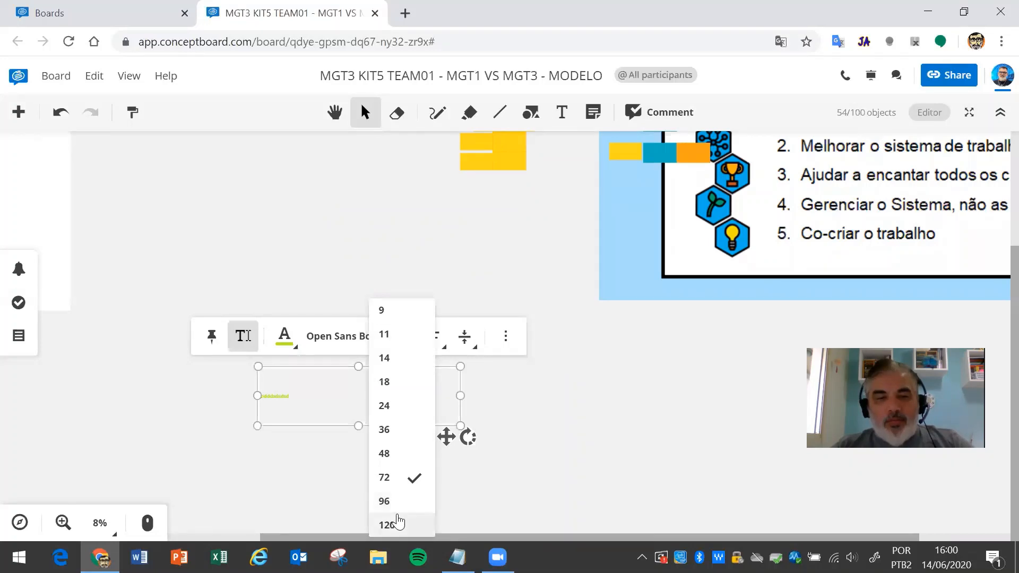
click(398, 522)
drag(459, 395, 311, 395)
click(507, 317)
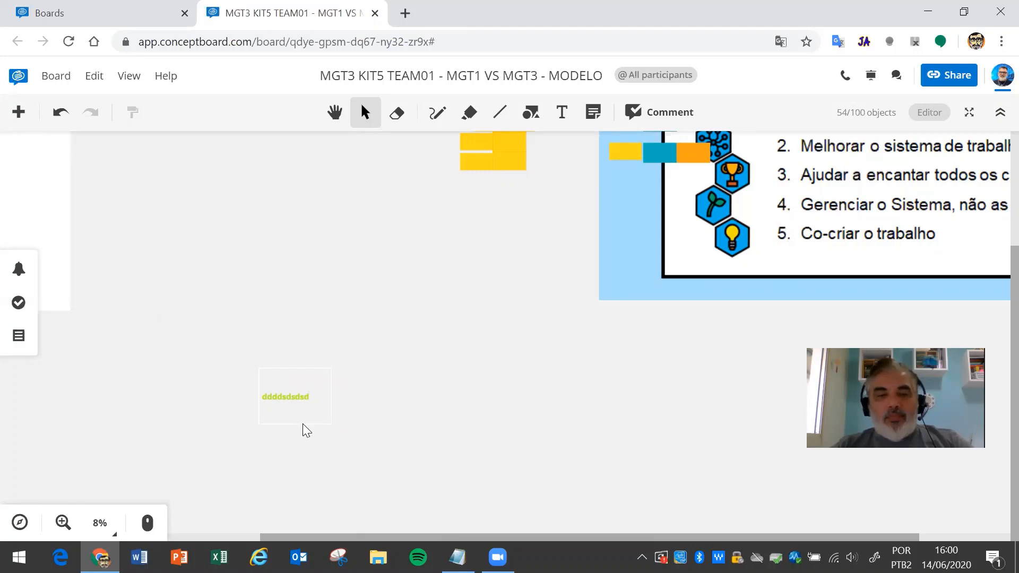
click(304, 424)
key(Delete)
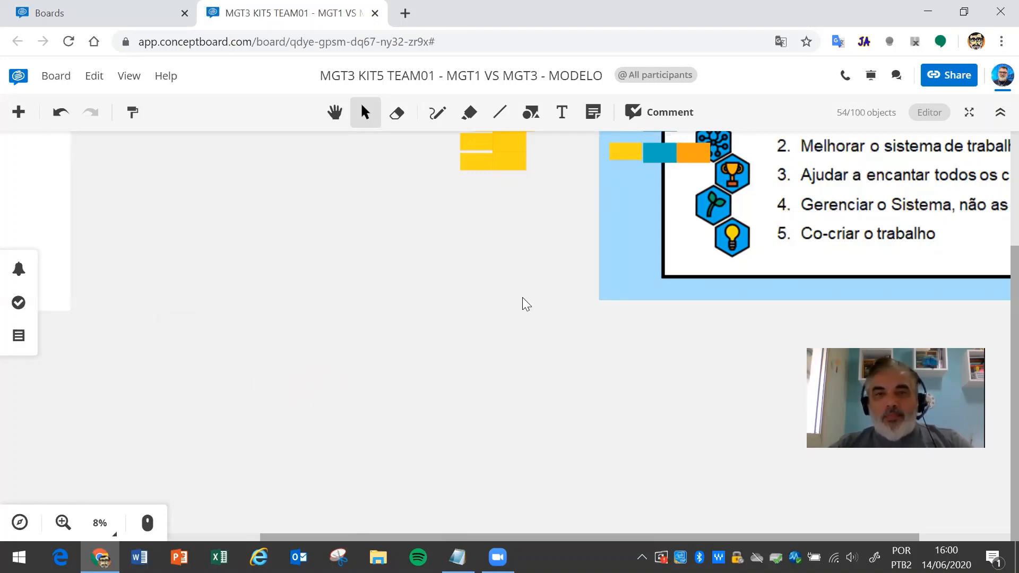
- Place a pink sticky note and a blue sticky note on empty board space
click(596, 113)
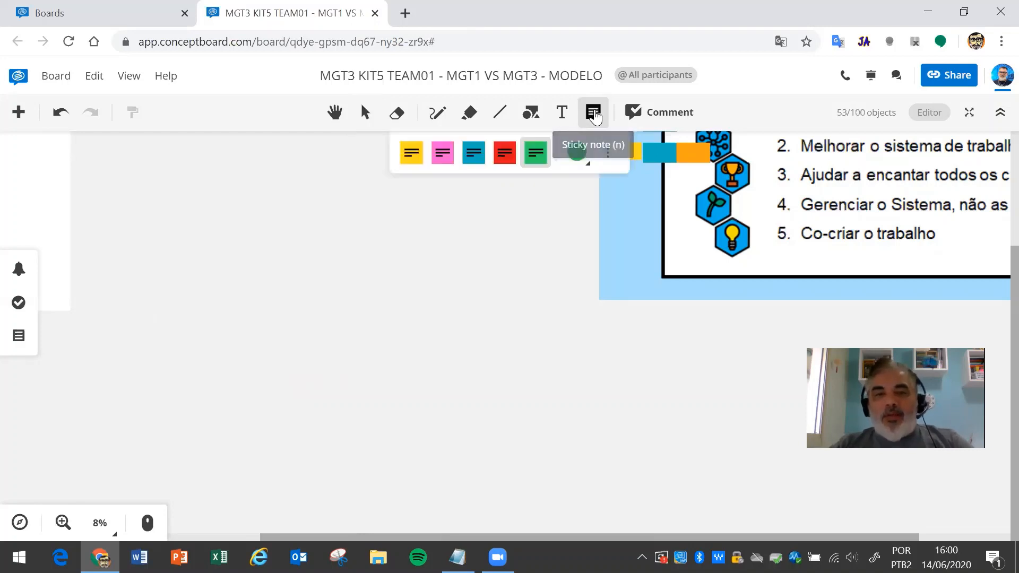
click(445, 168)
click(304, 267)
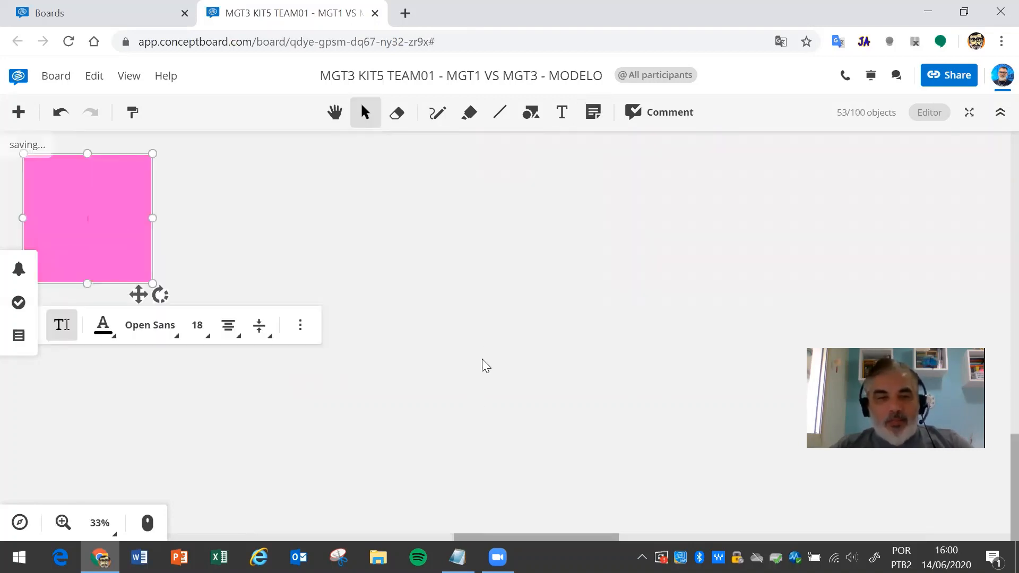
click(593, 113)
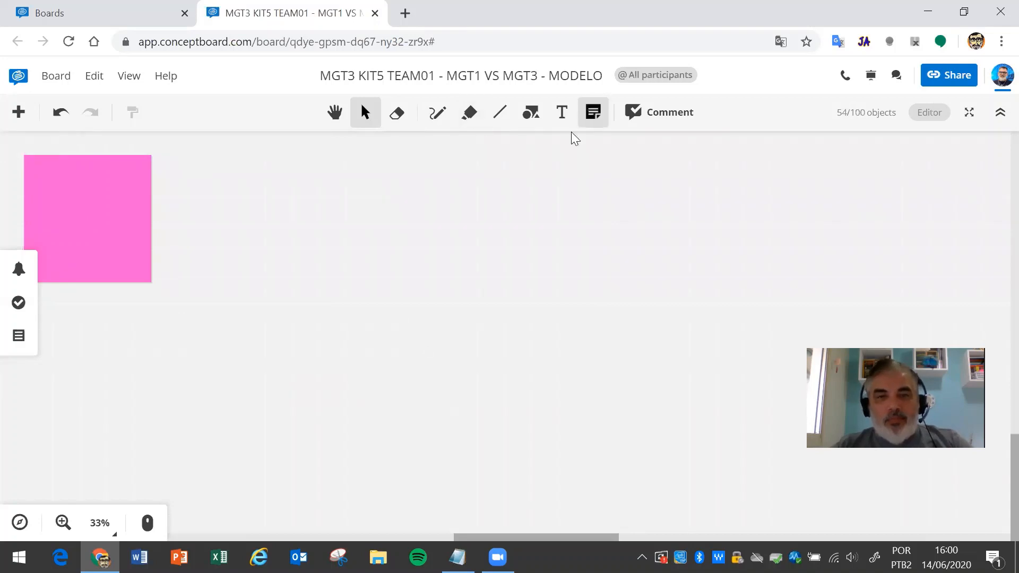
click(472, 163)
click(393, 238)
click(566, 250)
- Add a green note right of the blue one and a large yellow note below them
click(592, 112)
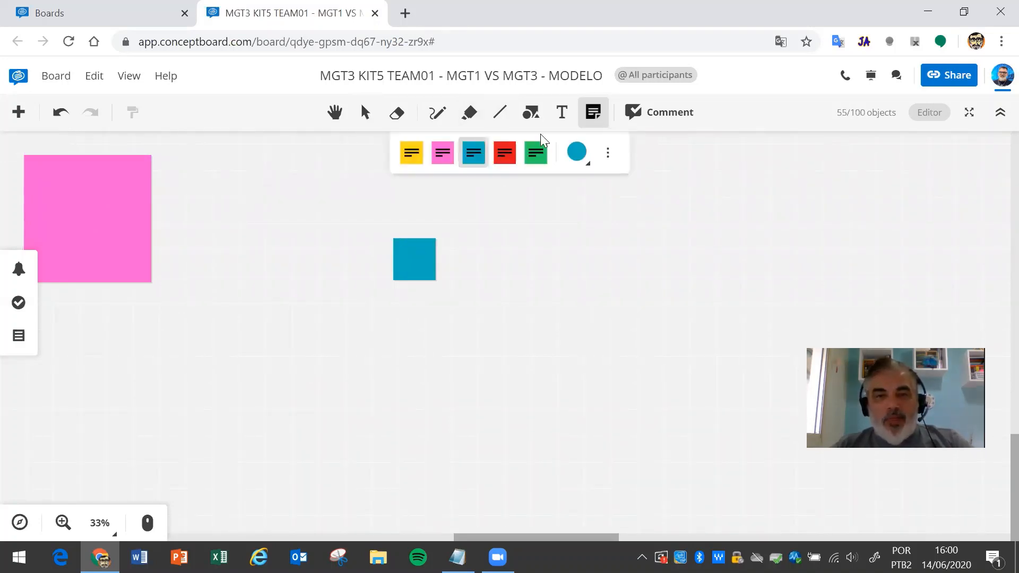
click(537, 154)
click(522, 247)
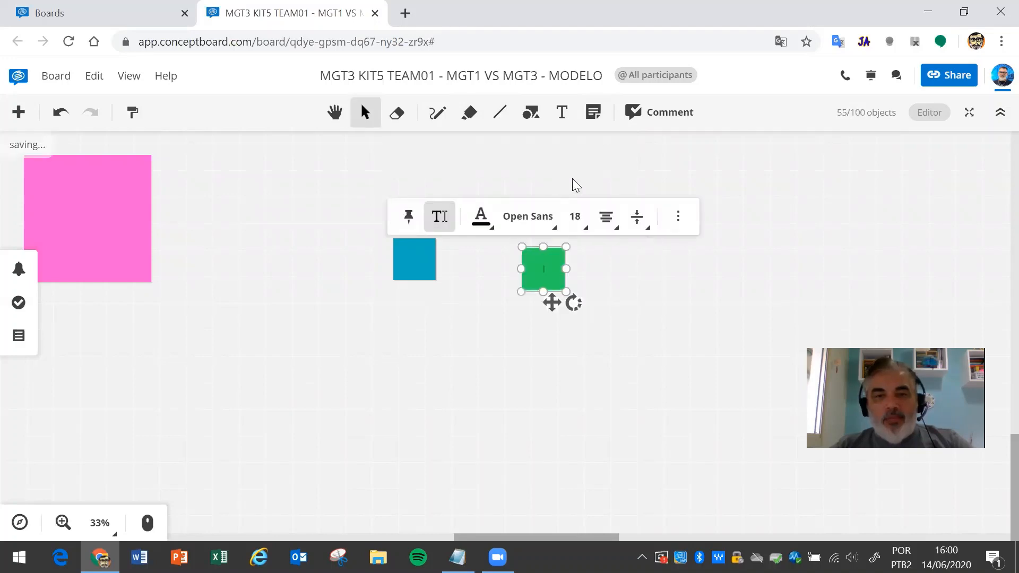
click(611, 147)
click(593, 112)
click(403, 159)
click(262, 298)
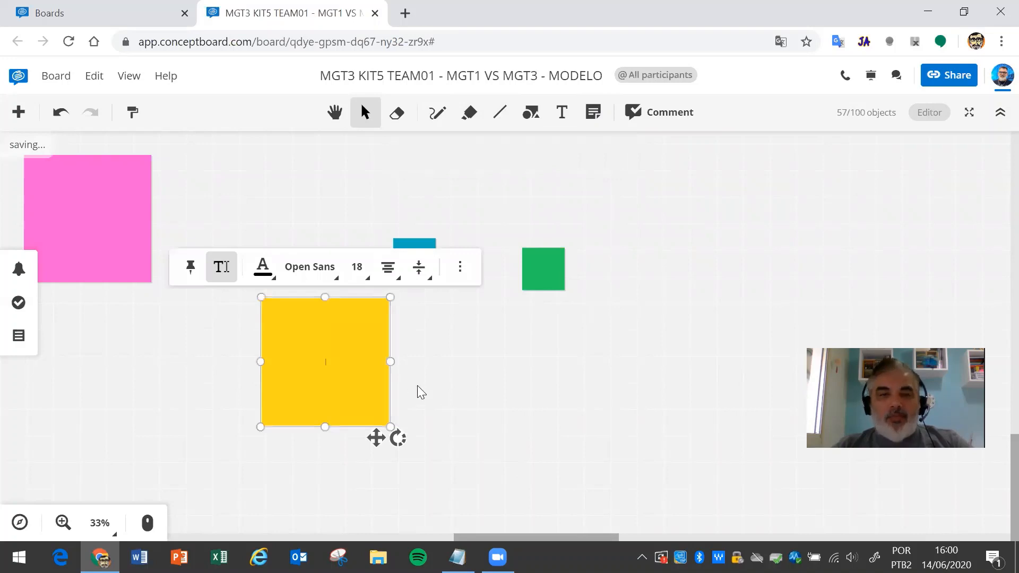
click(431, 372)
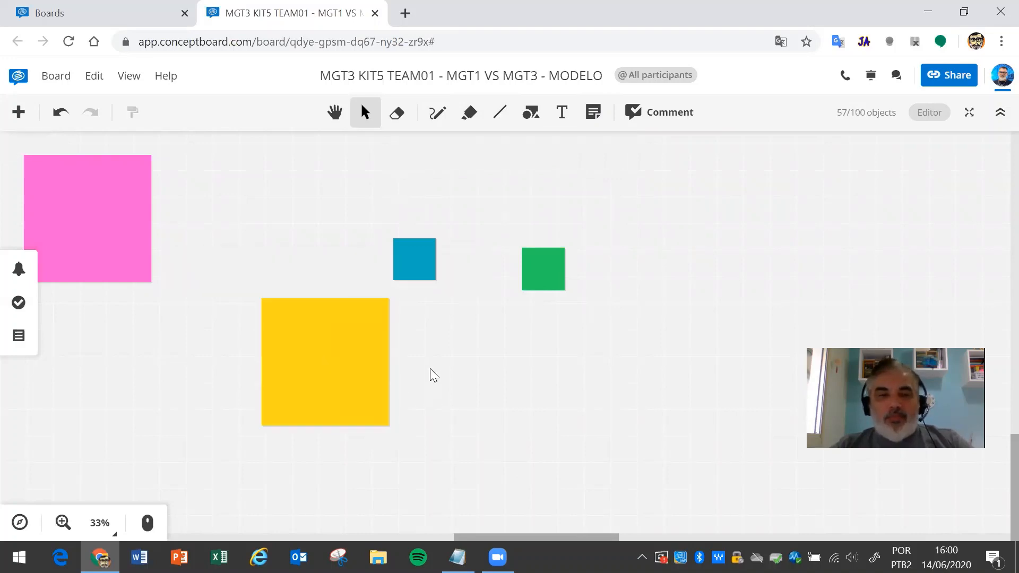
click(330, 302)
click(541, 189)
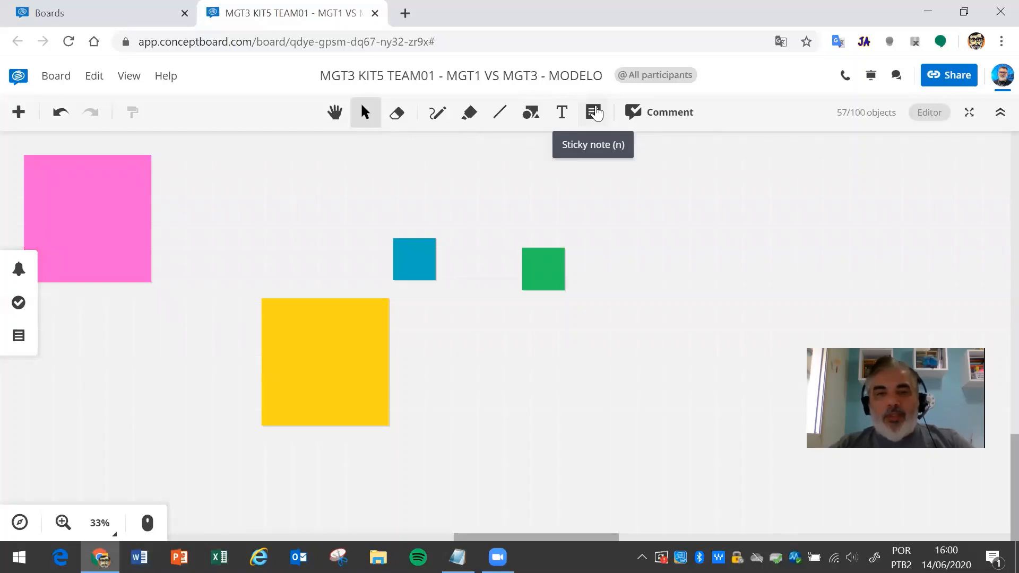
- Place a comment beside the yellow sticky note and connect it to the note
click(637, 113)
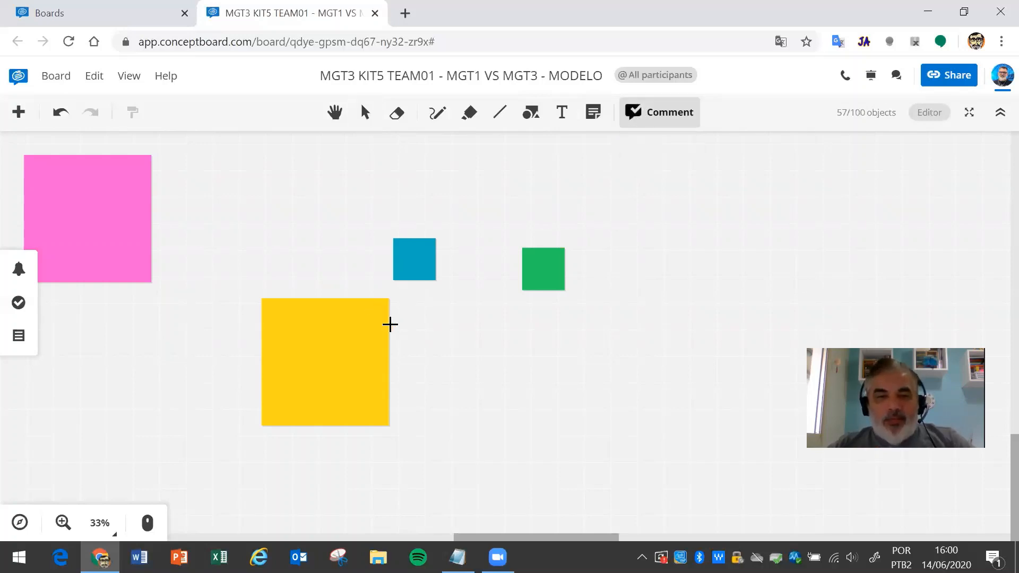
click(445, 325)
drag(424, 341, 582, 374)
drag(434, 321, 366, 365)
- Write the comment lines 'wefsofsof' and 'dfsof' and save it
click(511, 342)
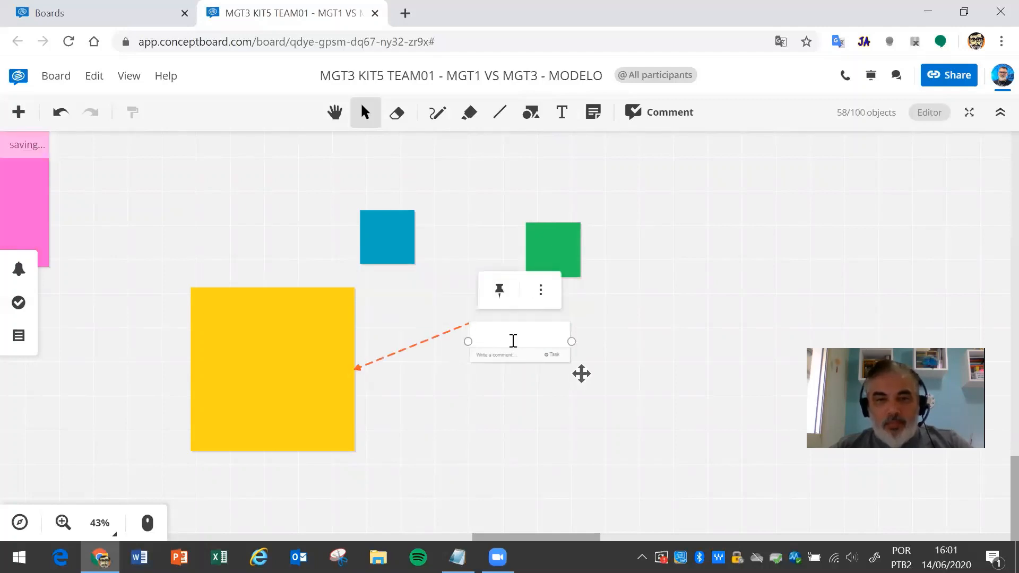
text(wefsofsof)
key(Return)
text(dfsof)
key(Return)
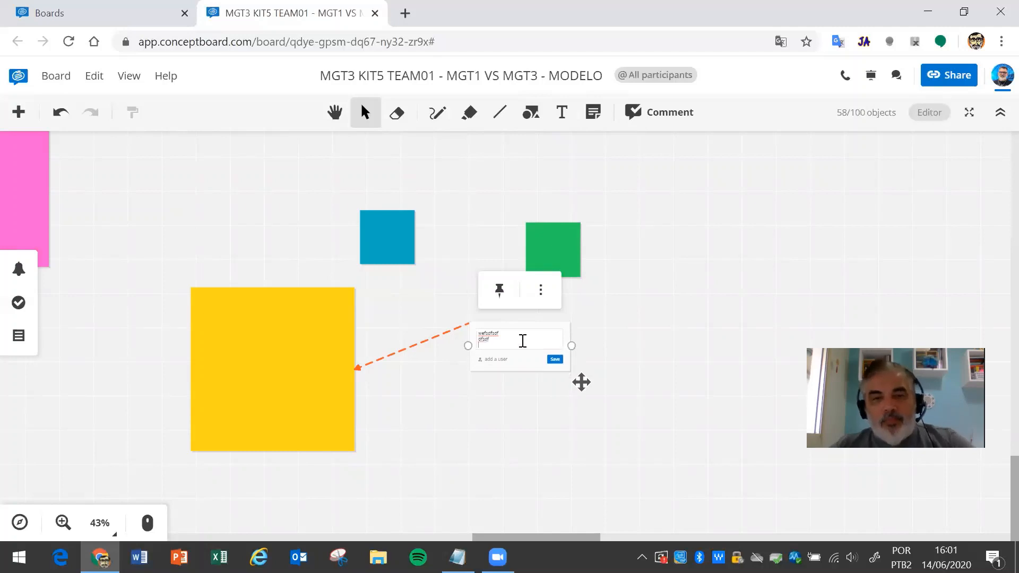
click(555, 360)
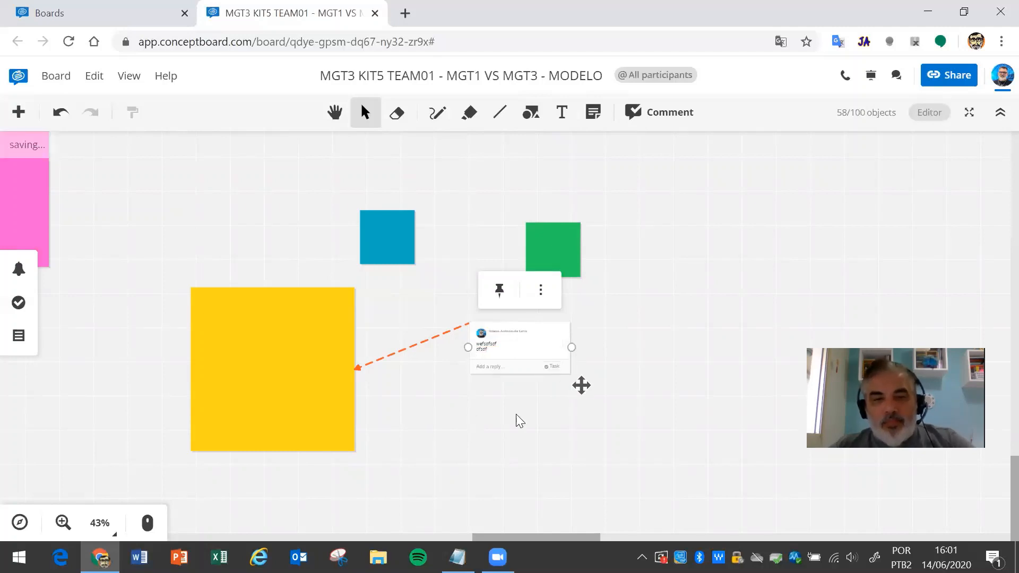
- Post the reply '\sdasda' to the comment
click(487, 367)
text(\sdasda)
key(Return)
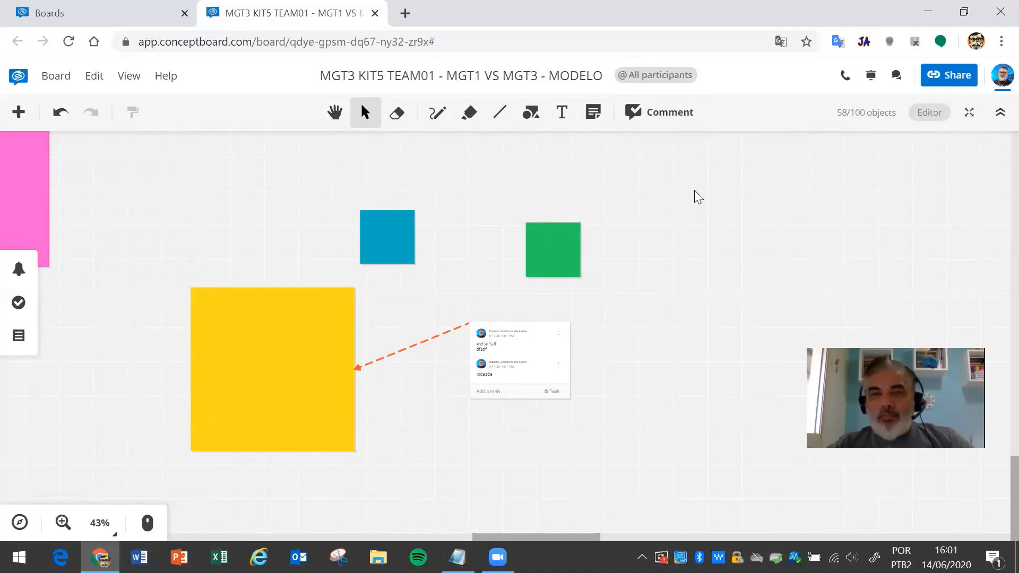
scroll(694, 190, down, 3)
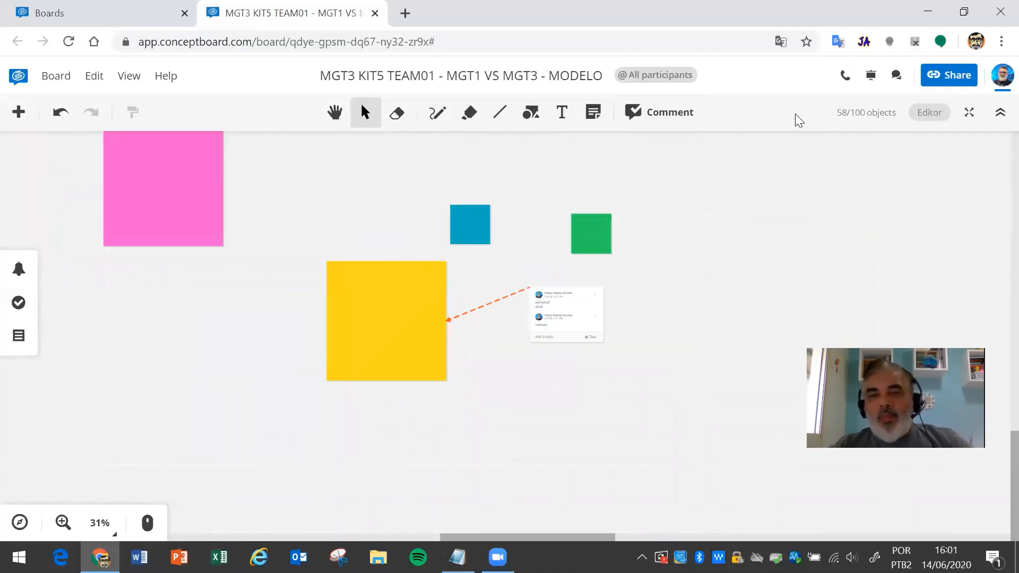
- Start moderating the board for all participants
click(871, 80)
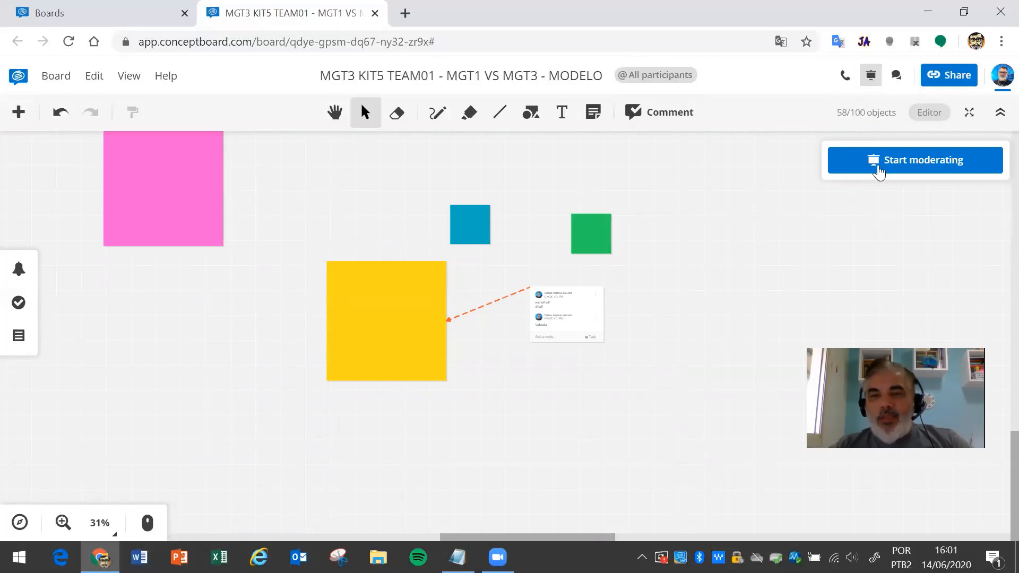
click(900, 162)
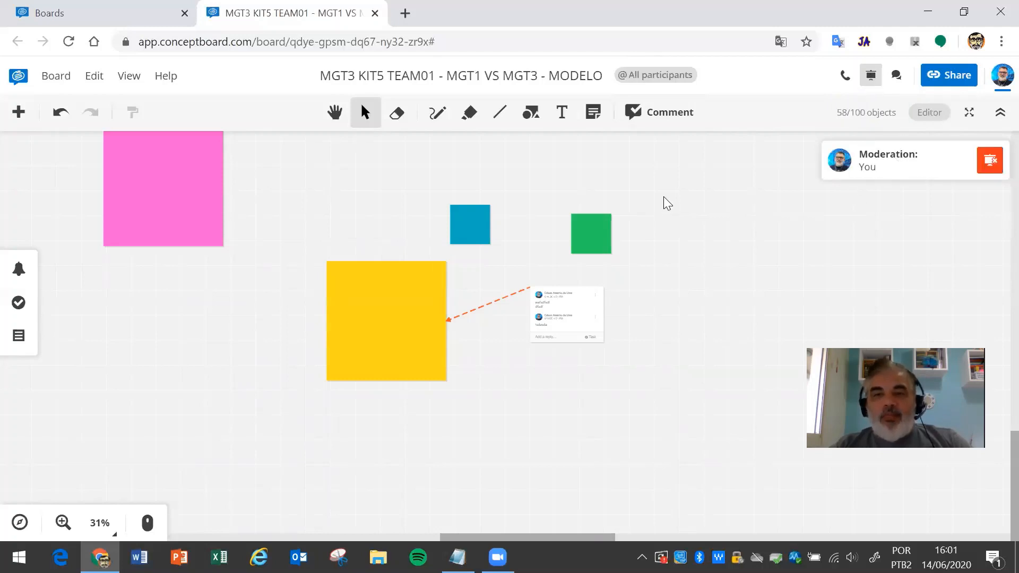
scroll(665, 198, down, 2)
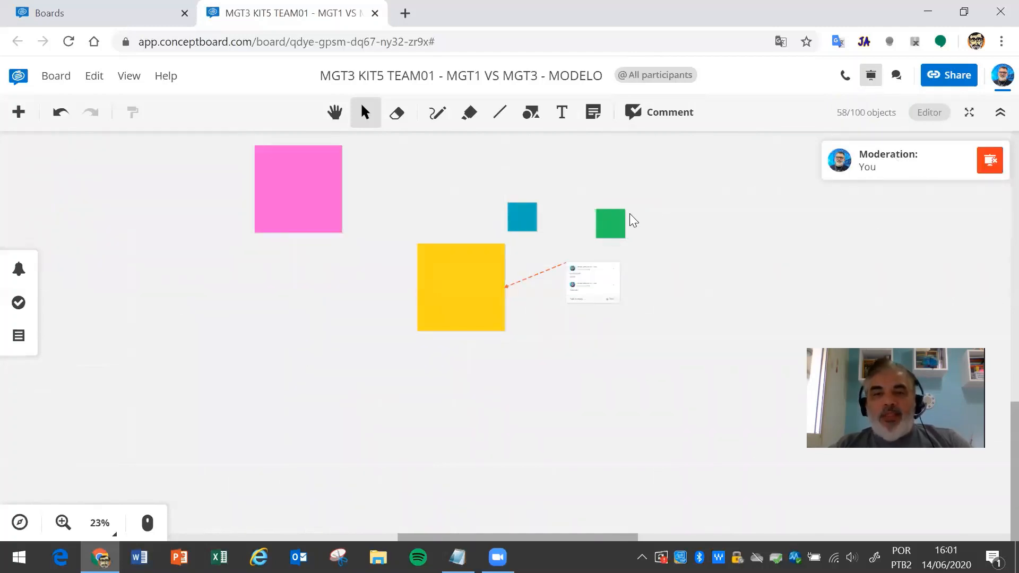
- Pan the board with the Hand tool to frame the sticky notes, then end moderation
click(335, 112)
drag(468, 241, 606, 282)
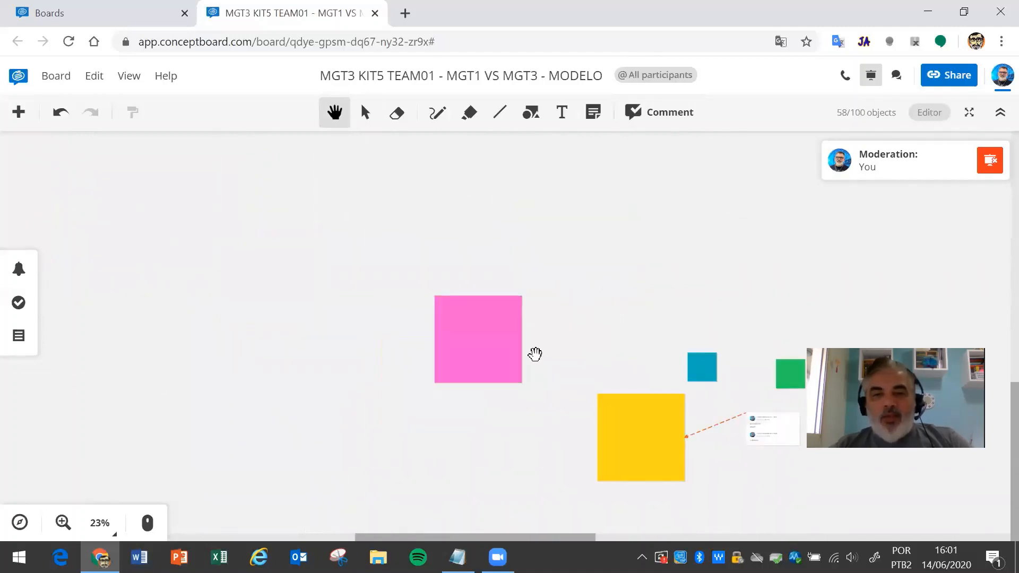
drag(673, 230, 347, 195)
drag(324, 315, 556, 173)
scroll(533, 242, up, 5)
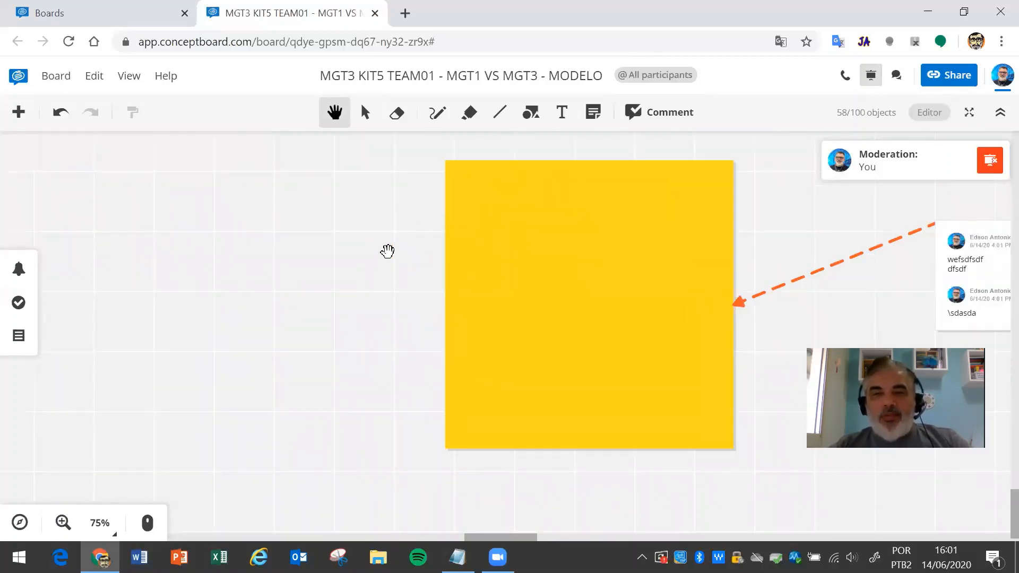
scroll(387, 251, down, 3)
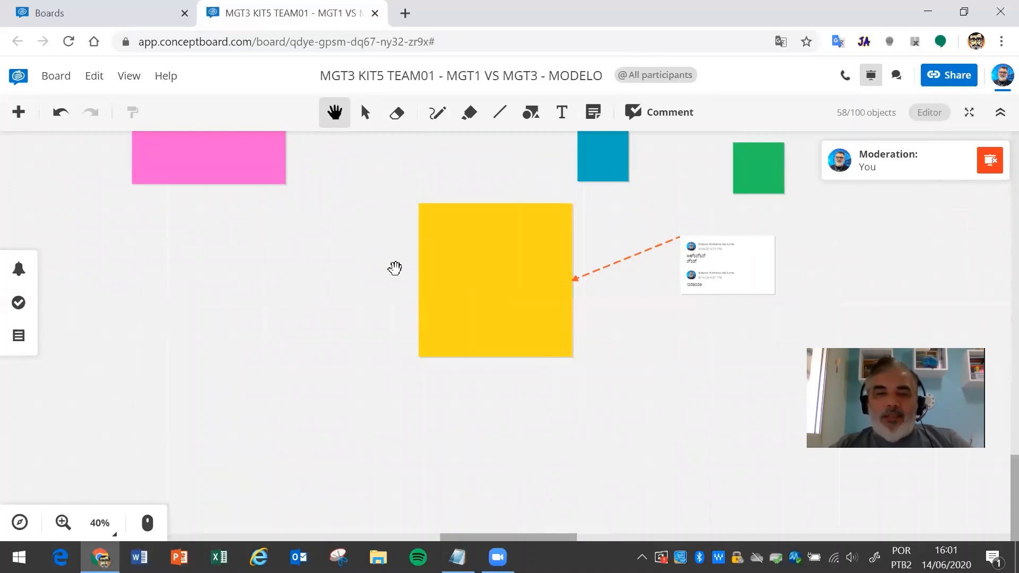
drag(343, 263, 366, 362)
drag(566, 257, 378, 238)
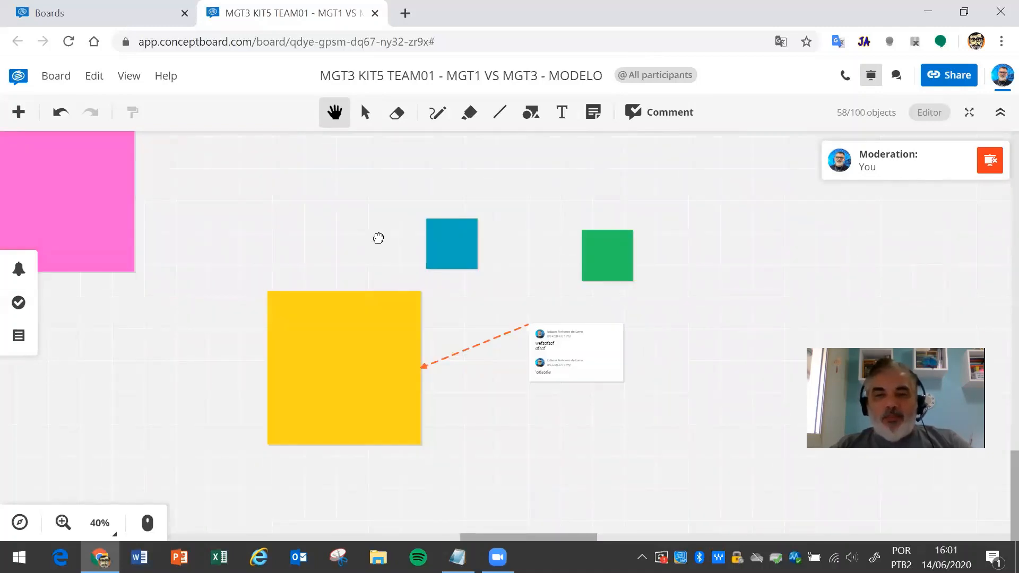
click(990, 167)
drag(489, 200, 762, 234)
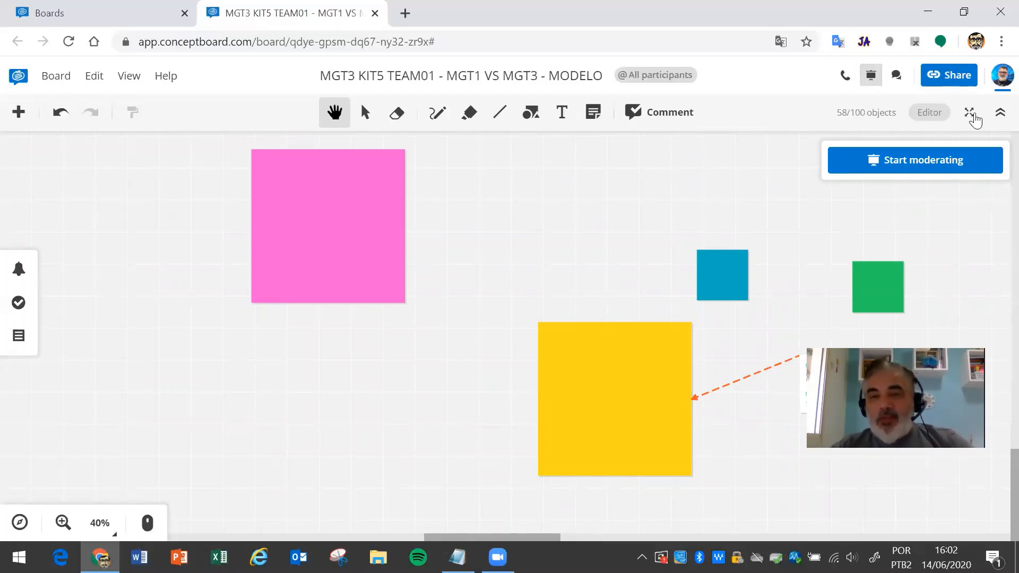
- Post the chat messages 'sdasdasd', 'asdasdasd' and 'asdsad' in the board chat
click(897, 76)
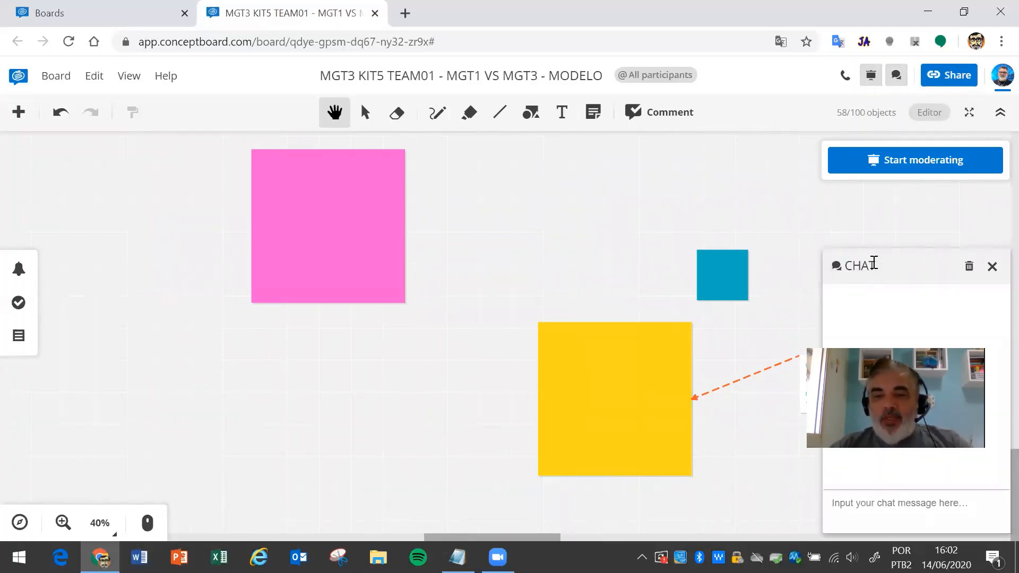
text(sdasdasd)
key(Return)
text(asdasdasd)
key(Return)
text(asdsad)
key(Return)
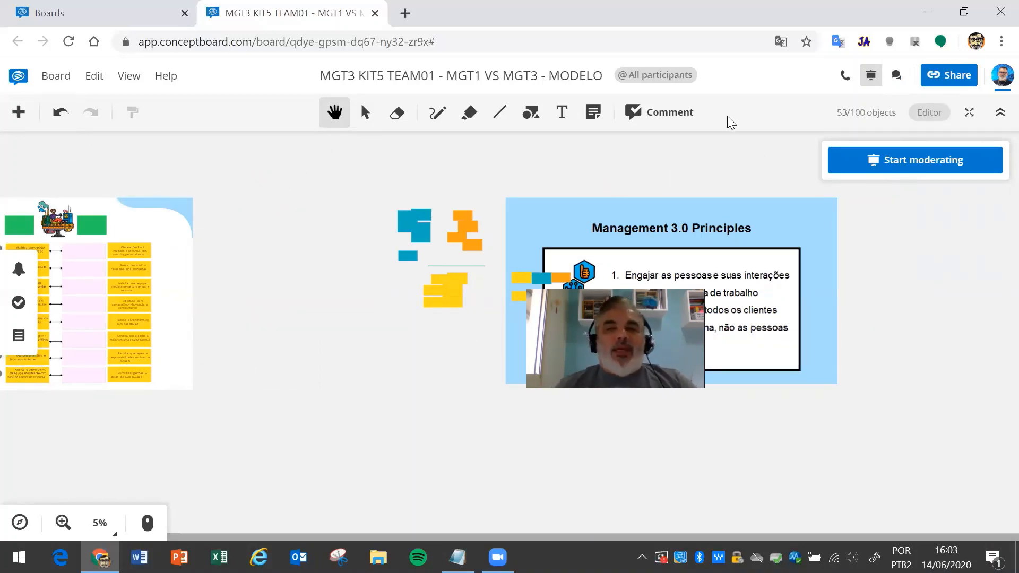
- Open the Share dialog showing the board's Reviewer-access link and invite field
click(956, 77)
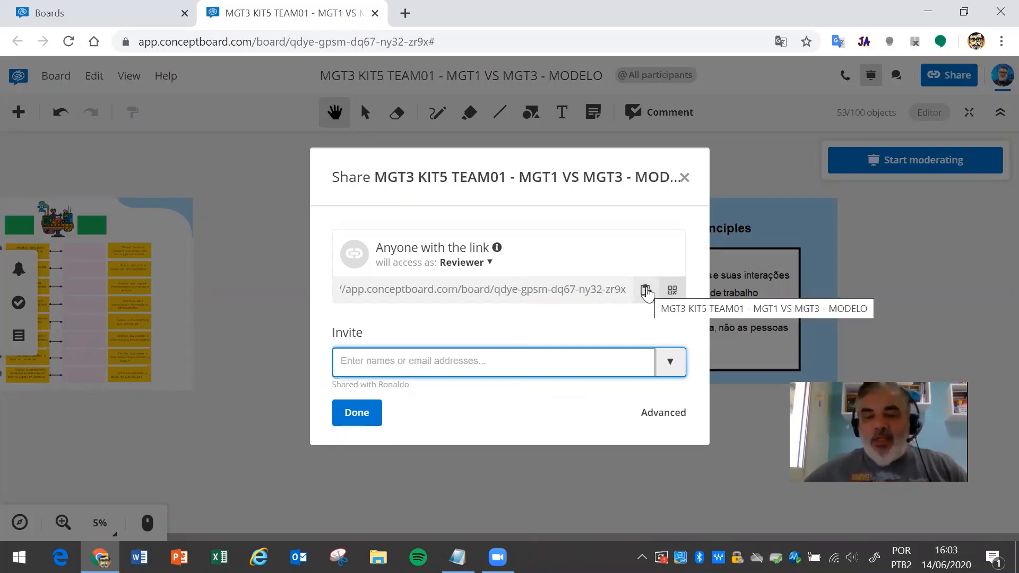
click(490, 263)
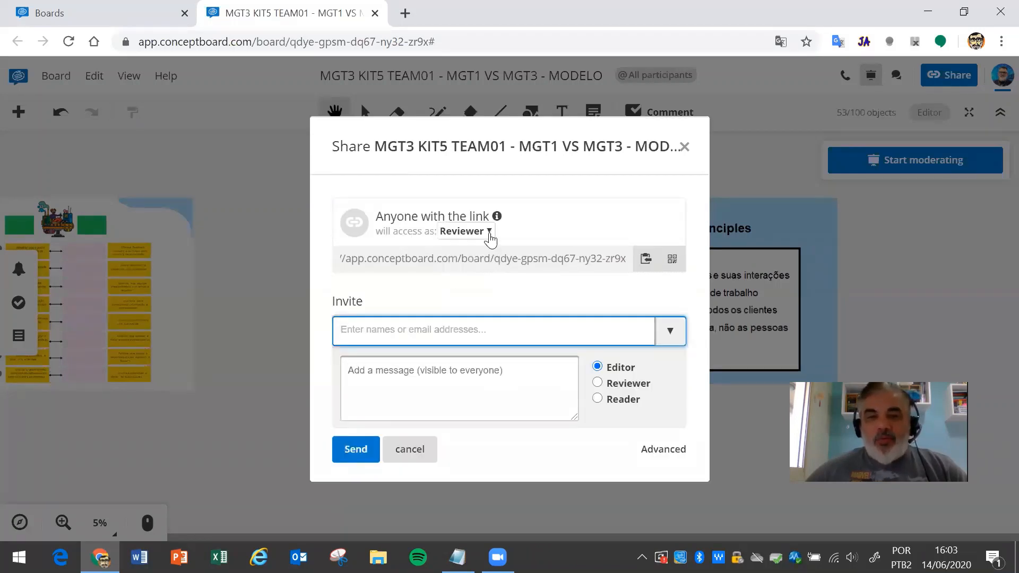
click(489, 233)
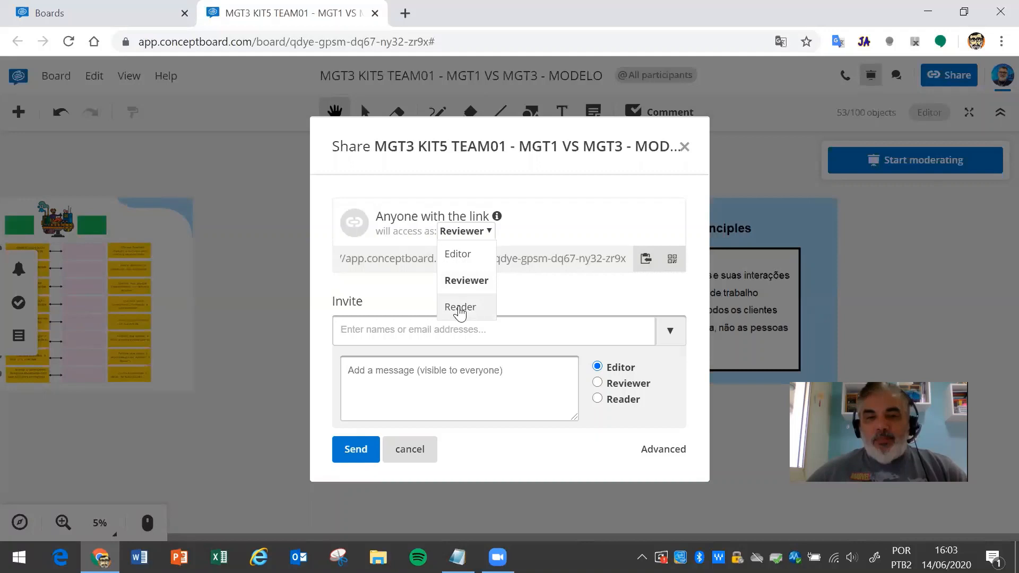
click(670, 203)
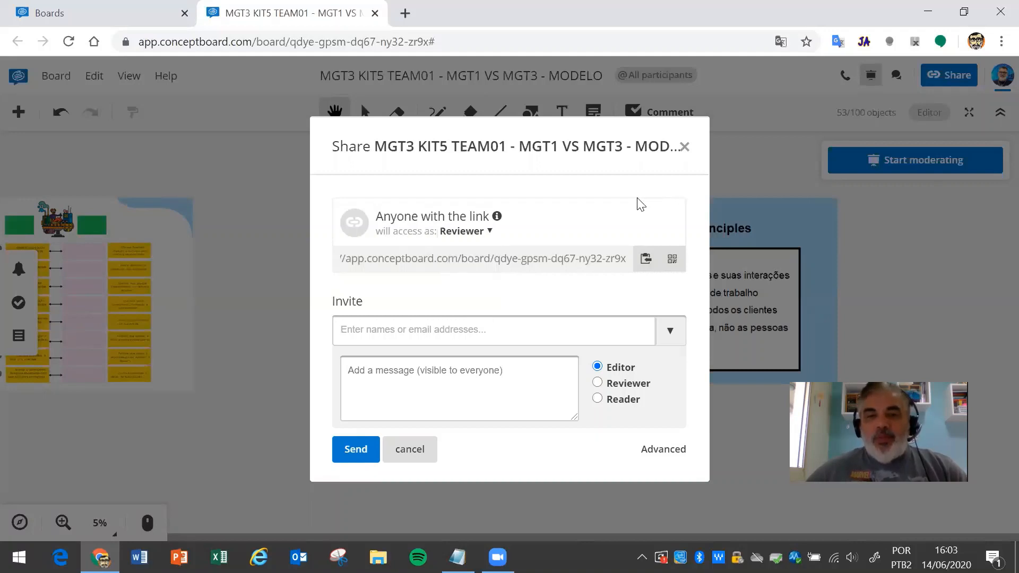
click(489, 232)
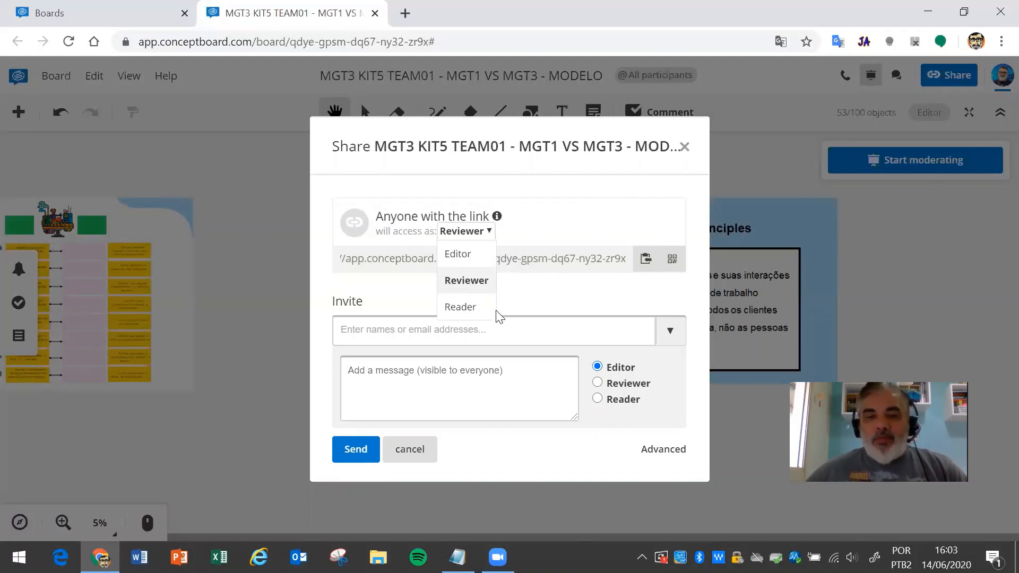
click(594, 192)
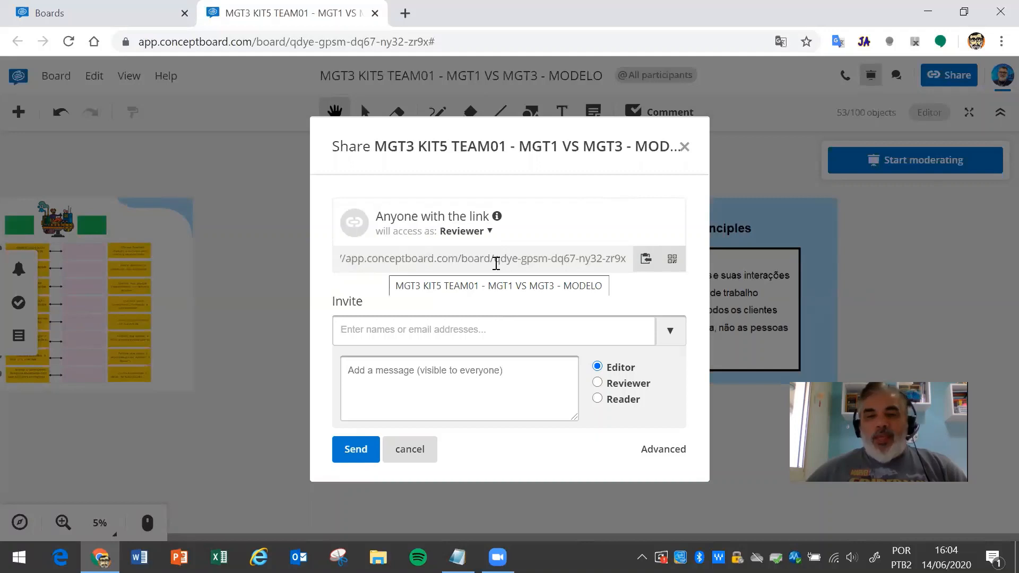
click(494, 234)
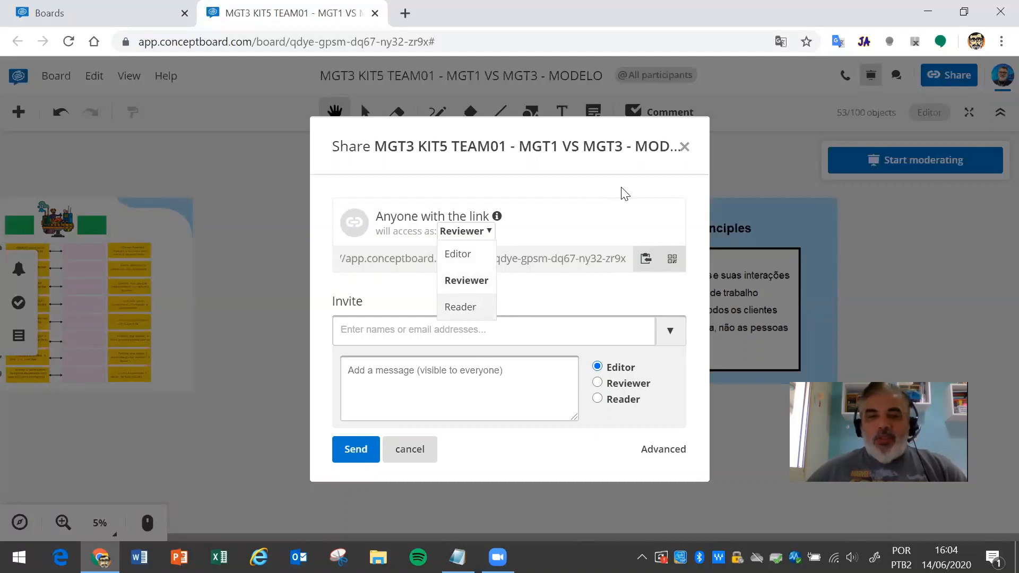
click(624, 201)
click(489, 232)
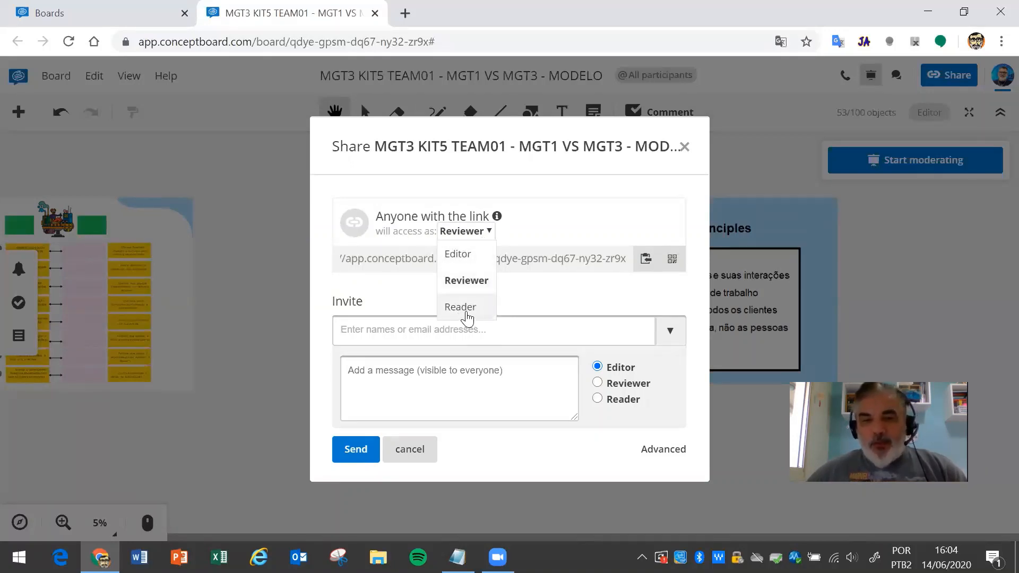
click(641, 184)
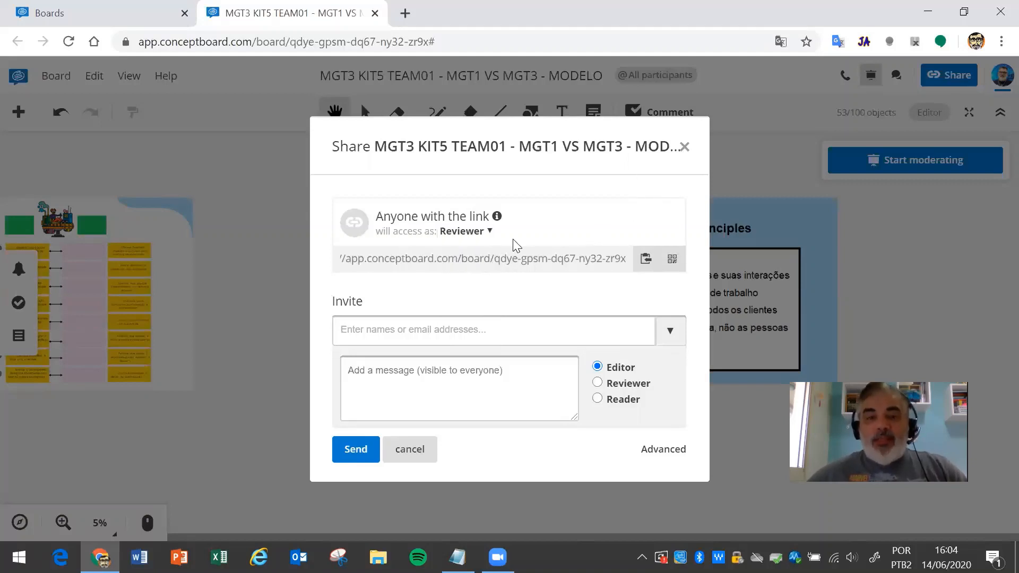
click(489, 232)
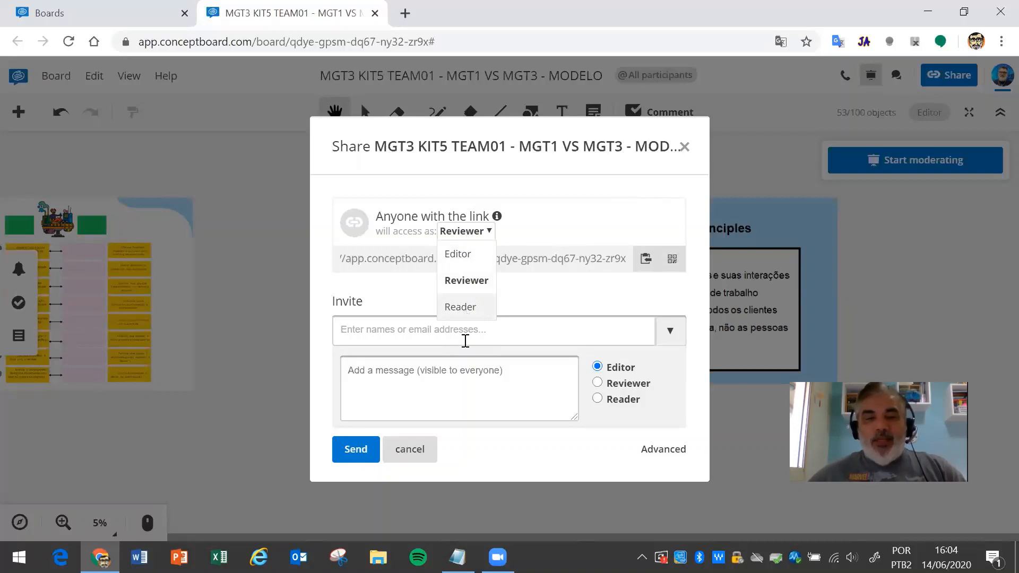
click(638, 199)
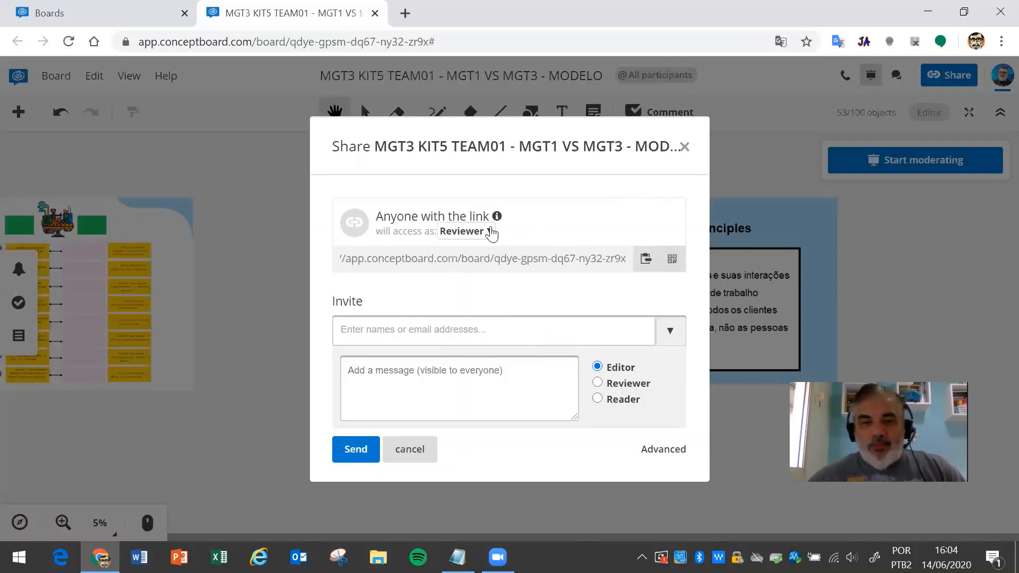
click(541, 333)
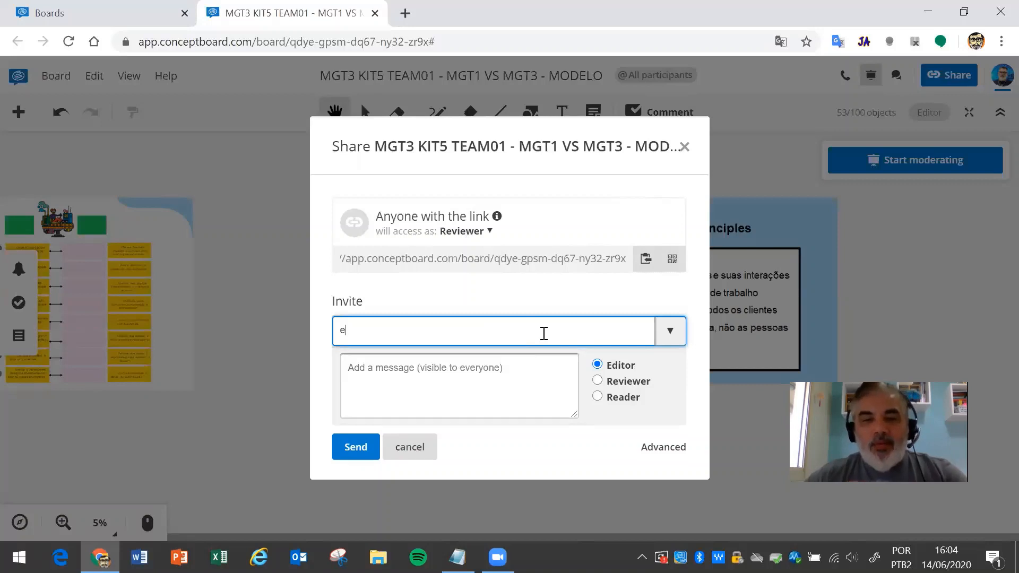
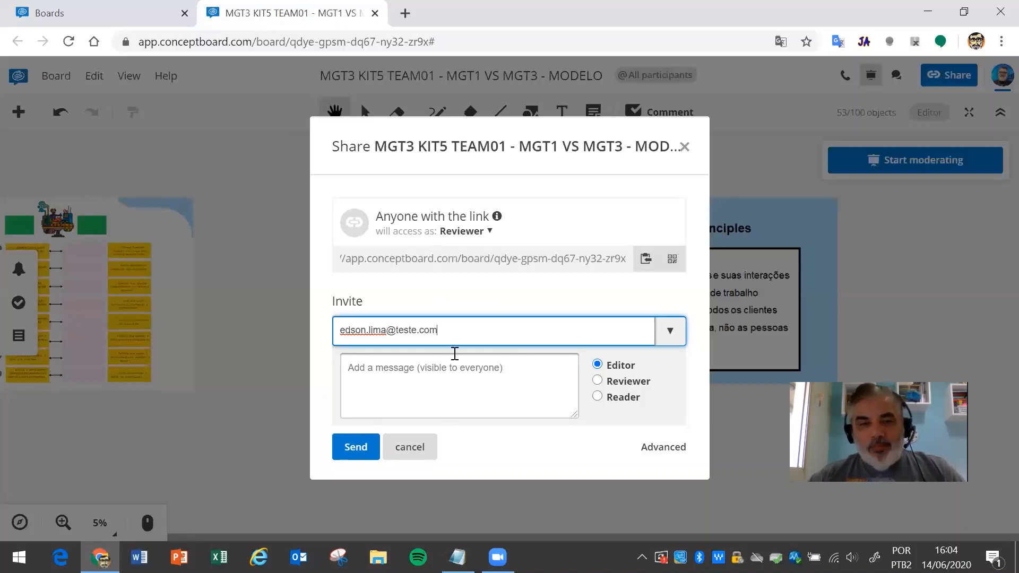
triple_click(453, 333)
key(BackSpace)
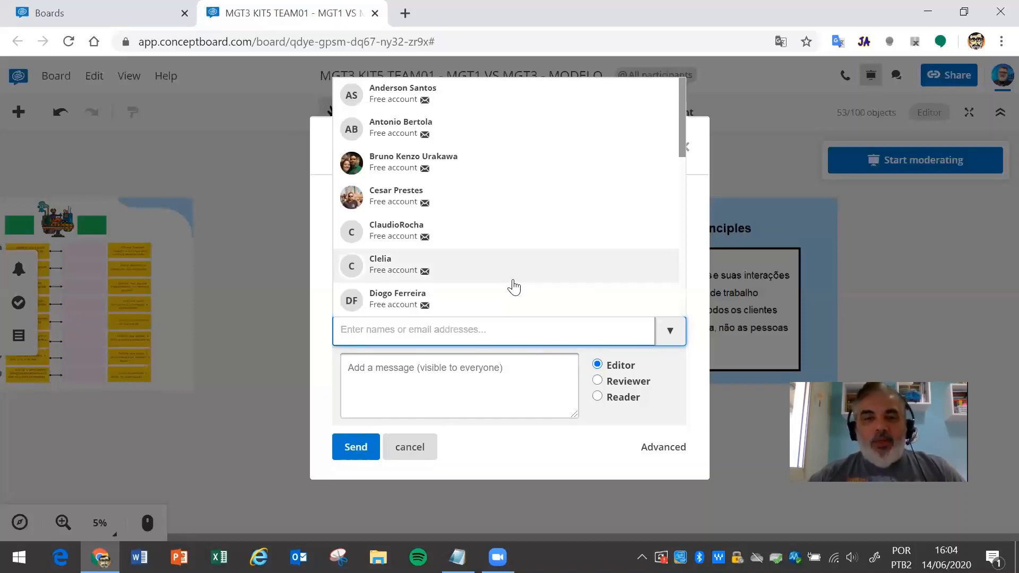
click(565, 471)
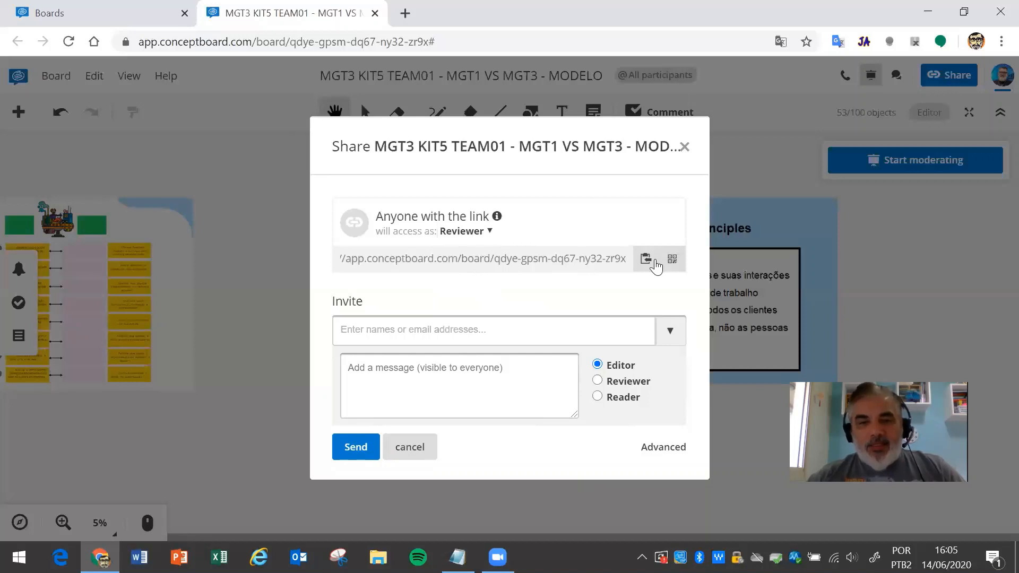
- Show the two board participants under Advanced, copy the share link, and cancel the Share dialog
click(658, 449)
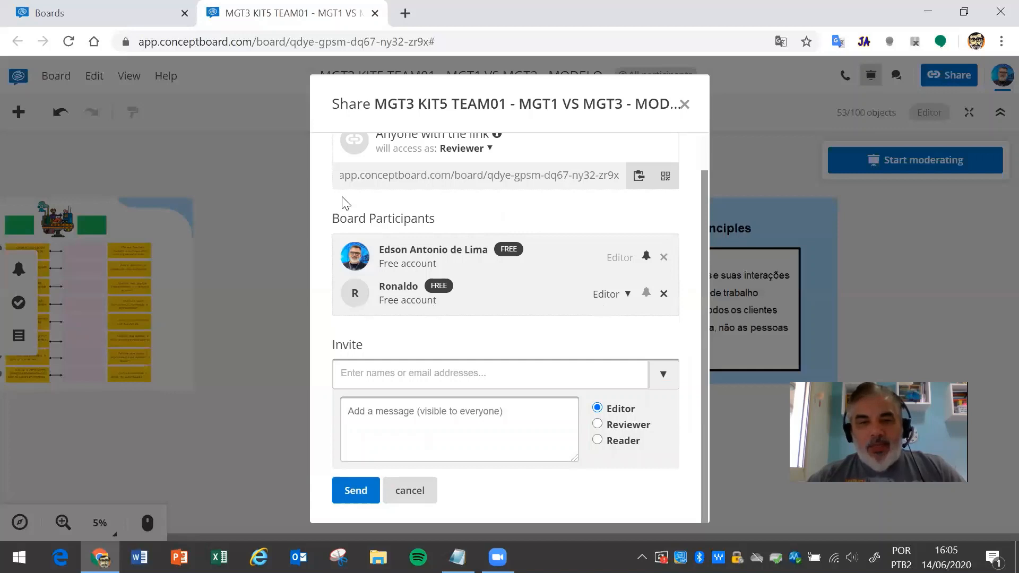
scroll(530, 305, up, 2)
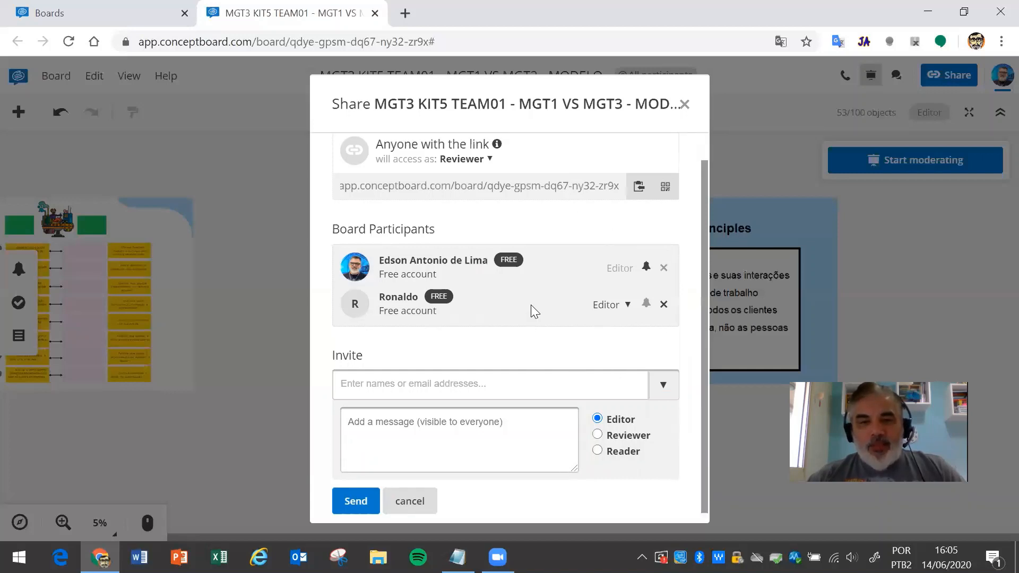
scroll(529, 302, down, 2)
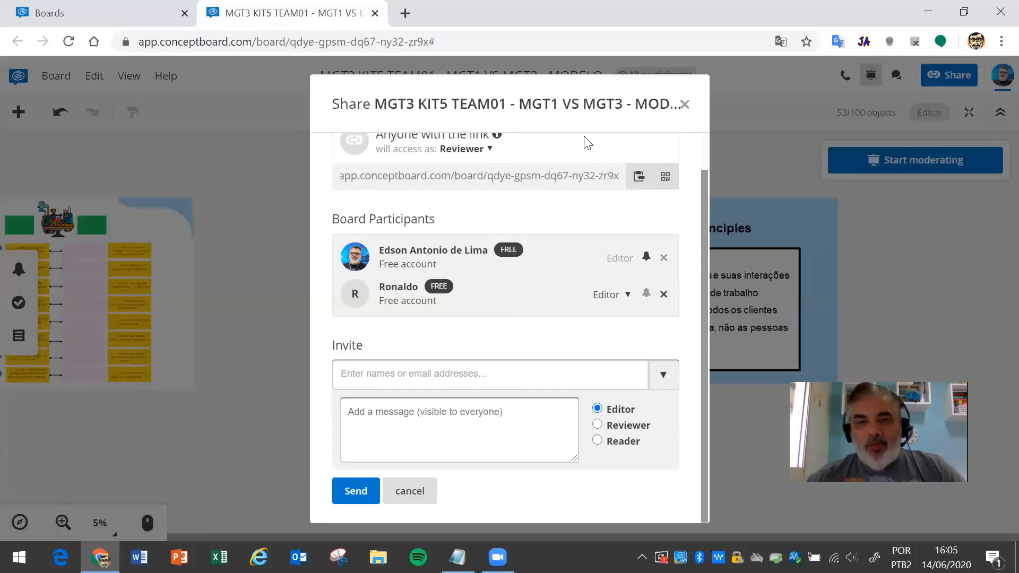
click(637, 177)
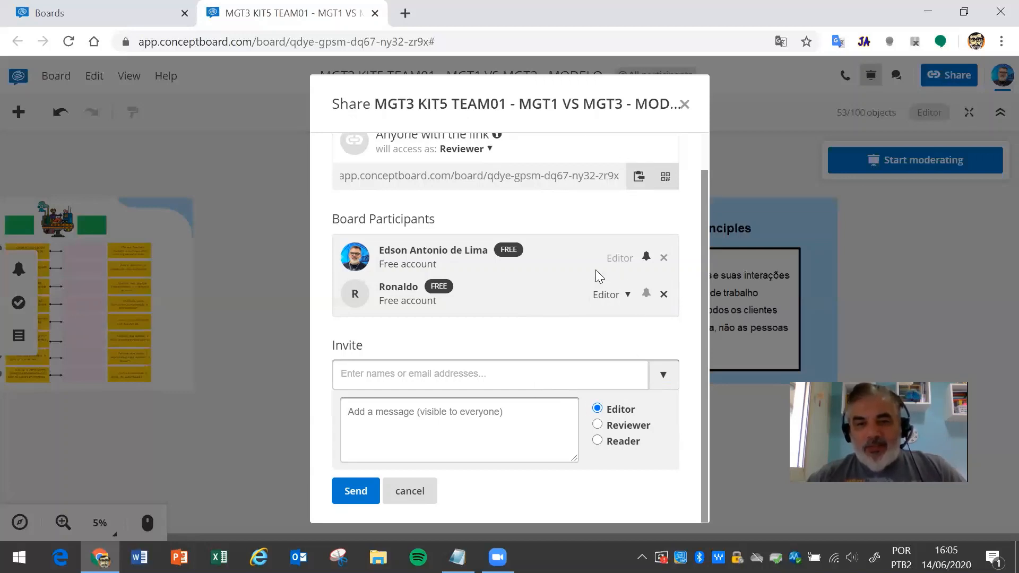
click(675, 160)
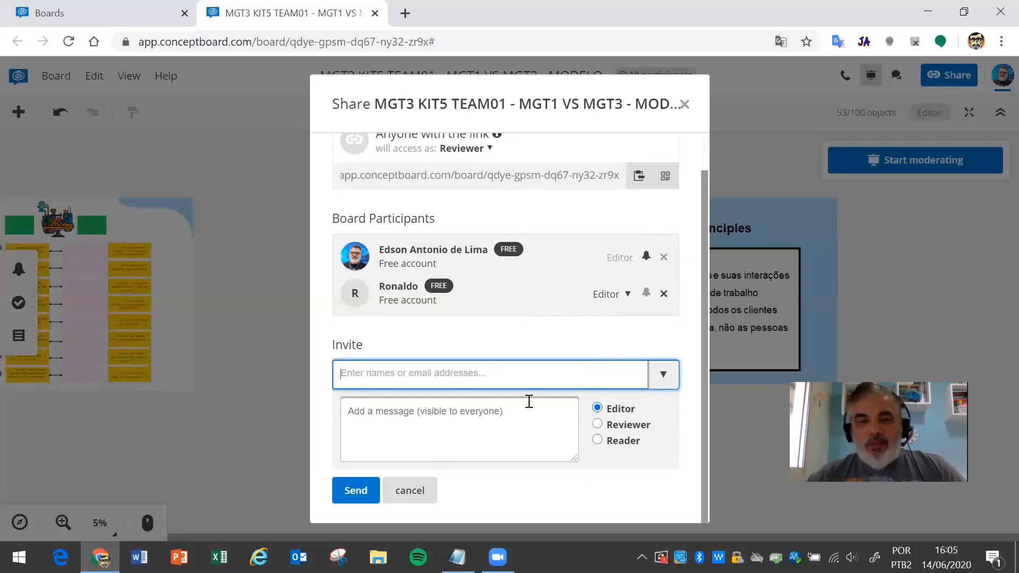
click(422, 491)
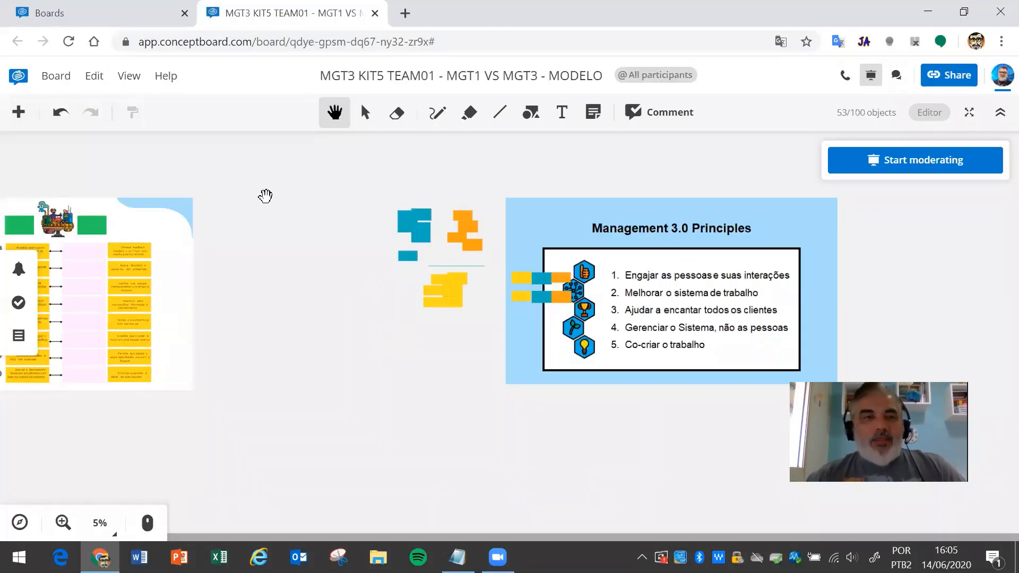
click(91, 11)
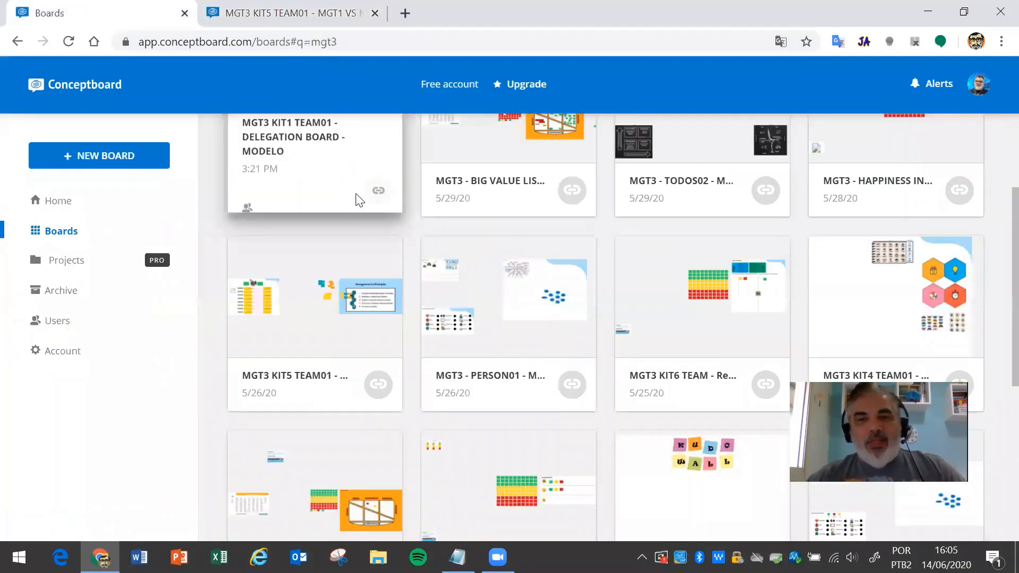
scroll(340, 297, up, 3)
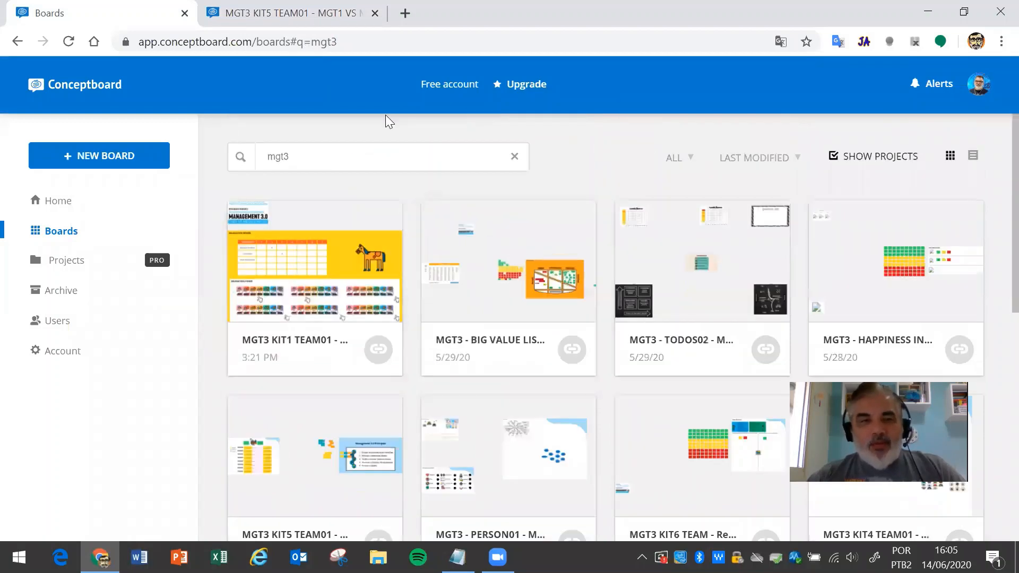
mouse_move(323, 366)
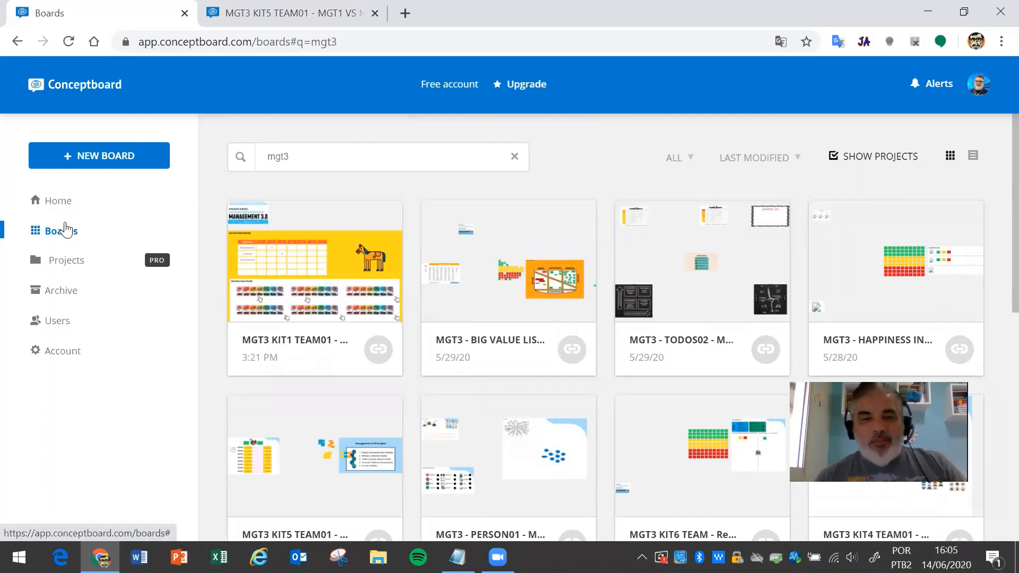
mouse_move(384, 359)
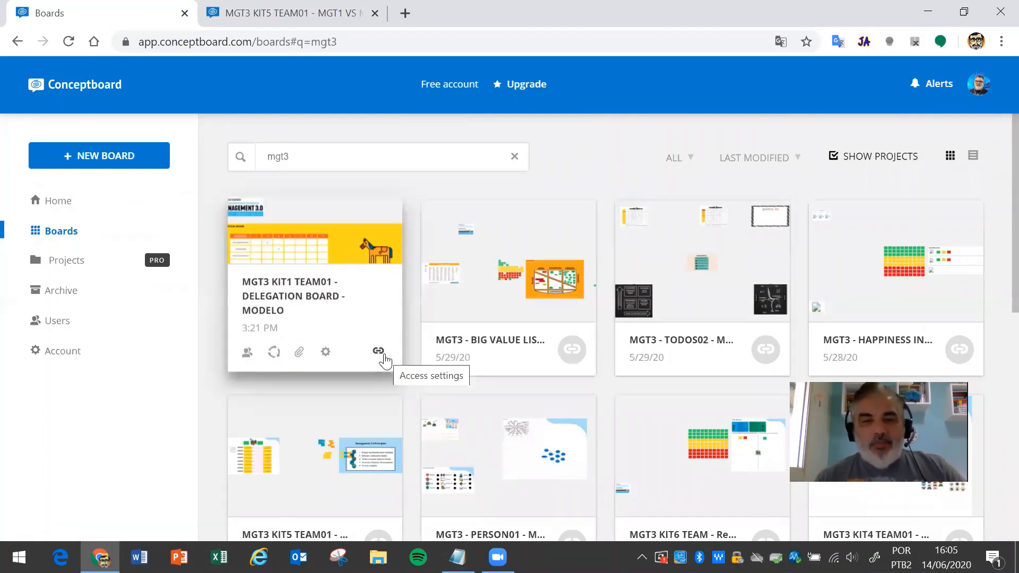
click(296, 12)
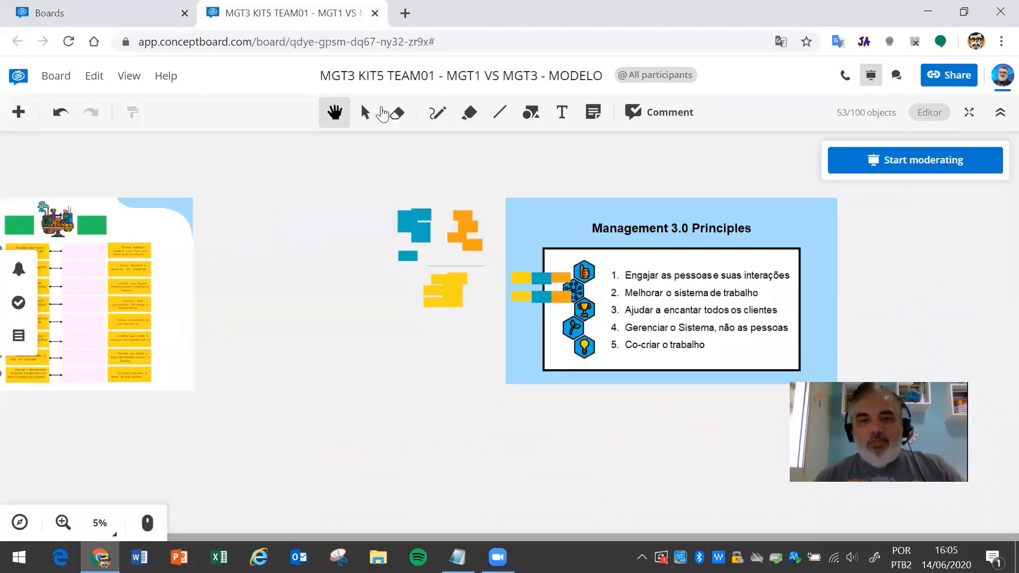
click(946, 76)
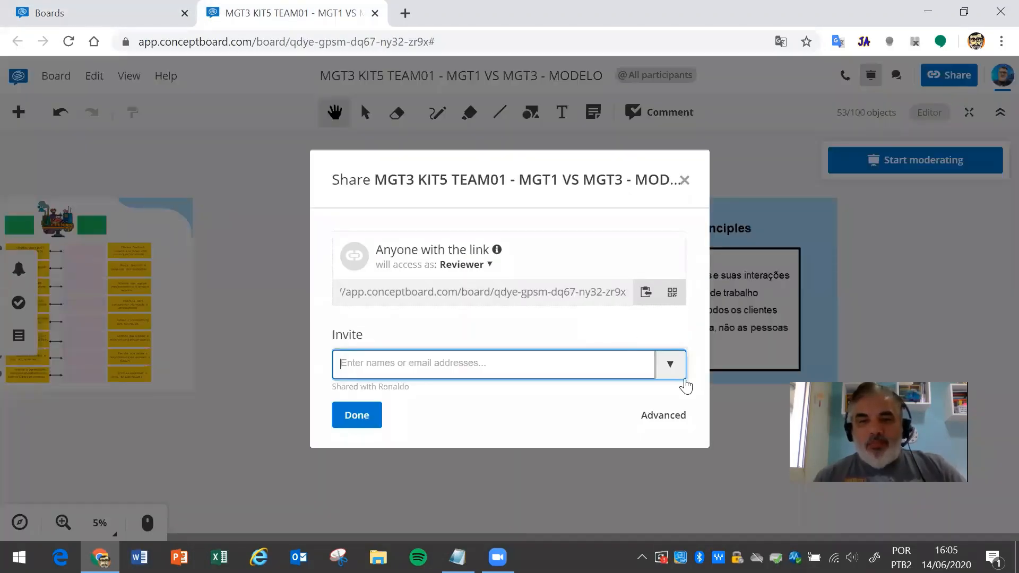
click(661, 419)
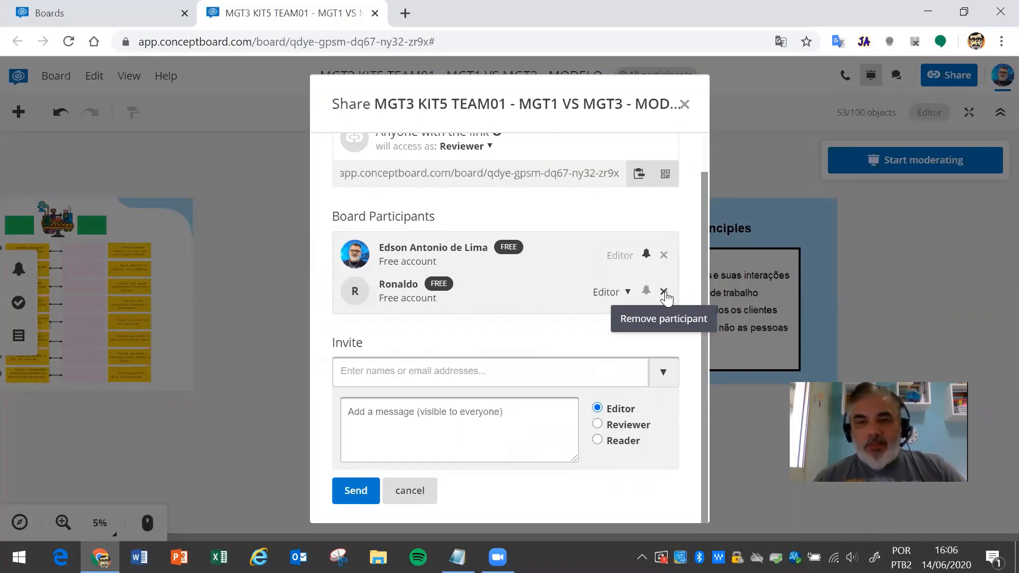
click(410, 491)
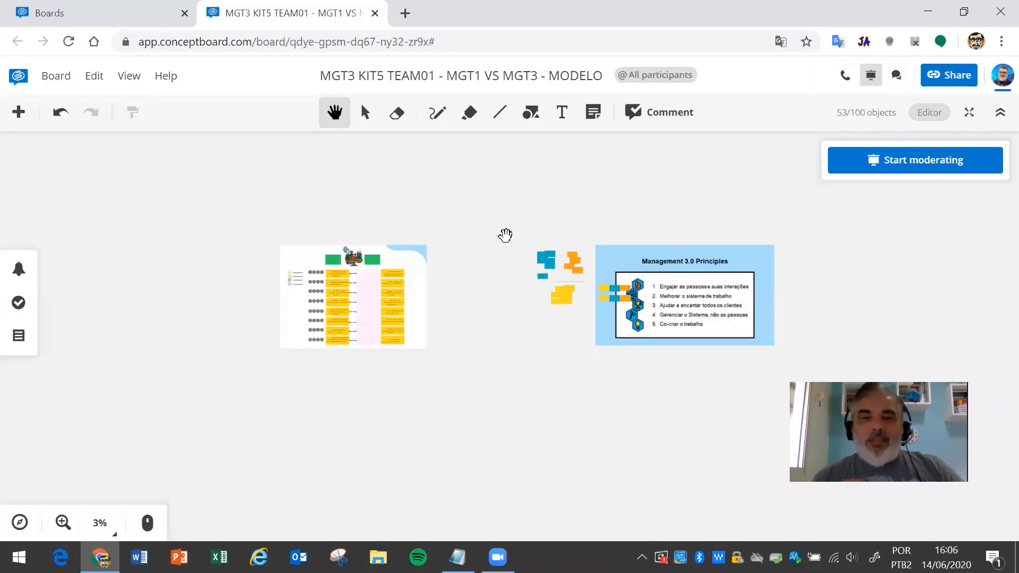